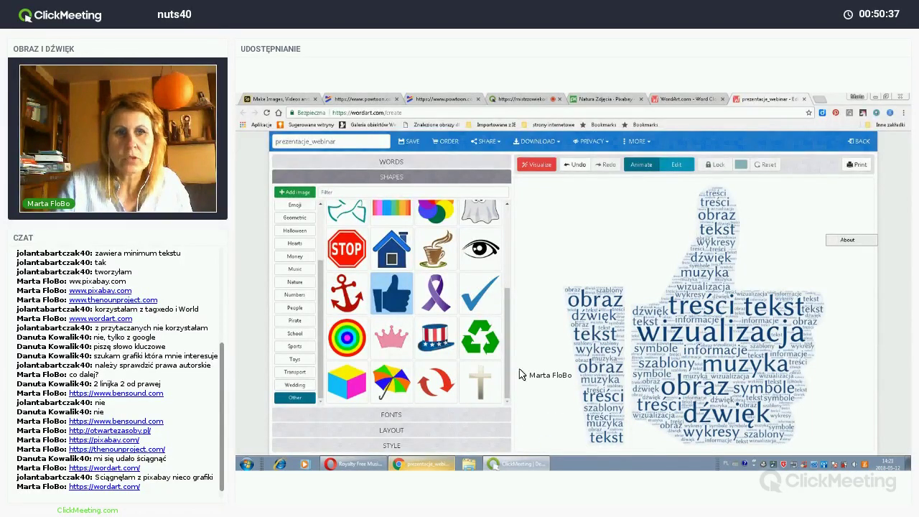
Set the word cloud layout to Crossing Horizontal Vertical and regenerate the thumbs-up cloud
scroll(307, 235, "down", 5)
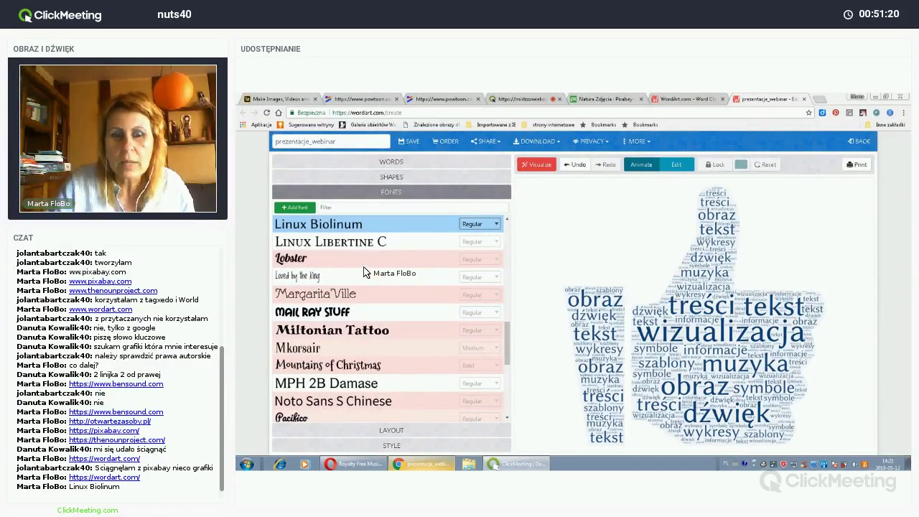
left_click(392, 430)
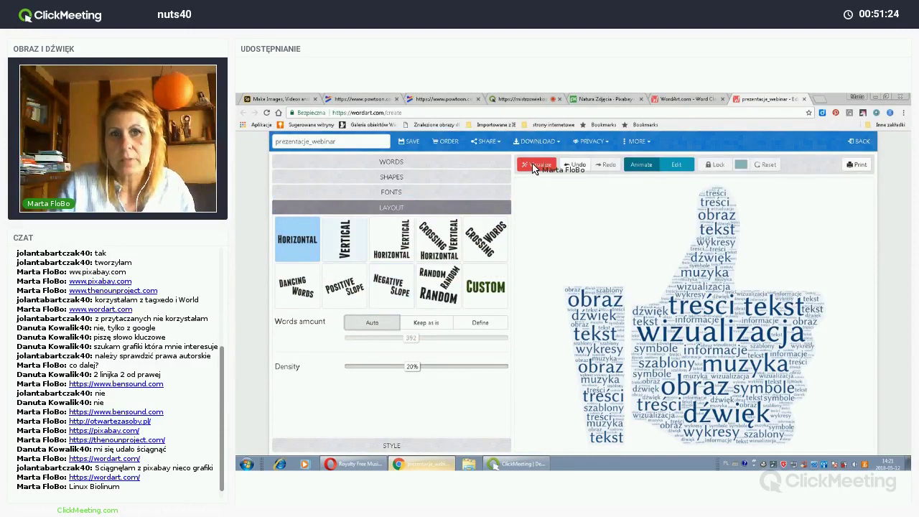
left_click(439, 239)
left_click(533, 168)
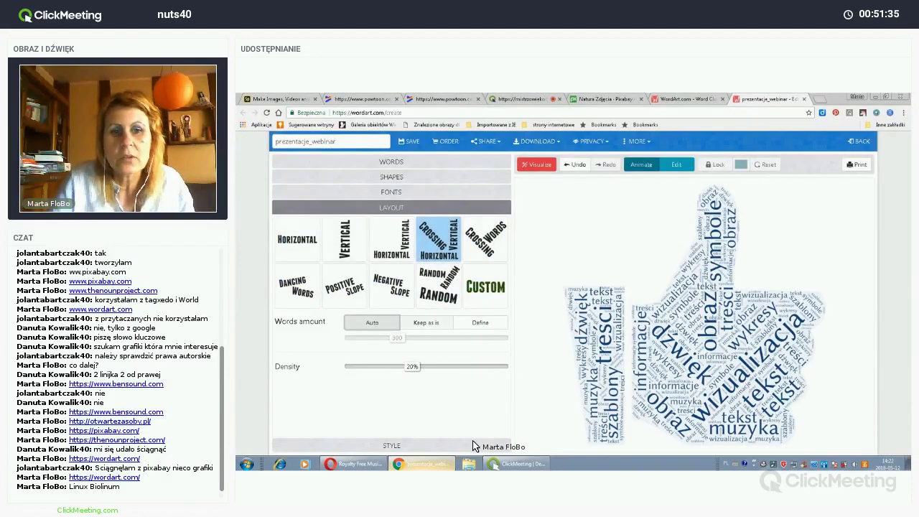
Switch to custom word colors, add #cc5367 and a random blue #2317d0 to the palette, and regenerate the word cloud
left_click(474, 446)
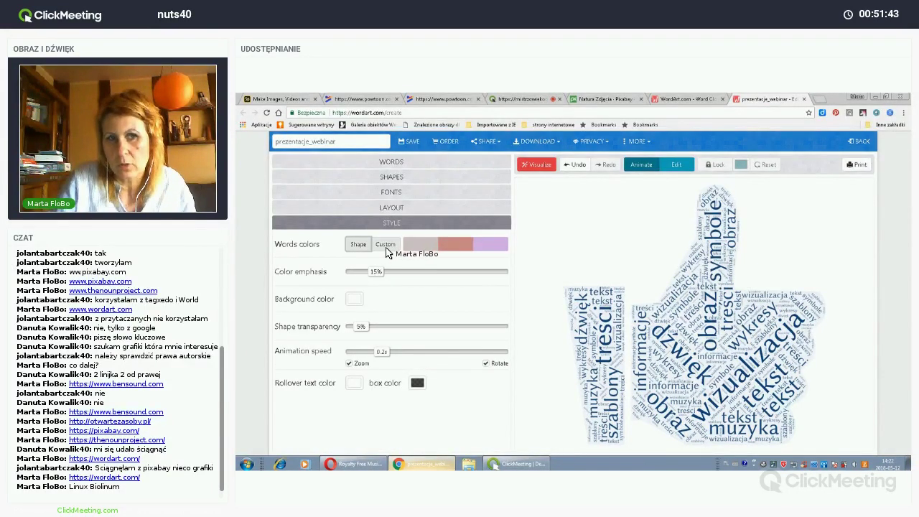
left_click(387, 245)
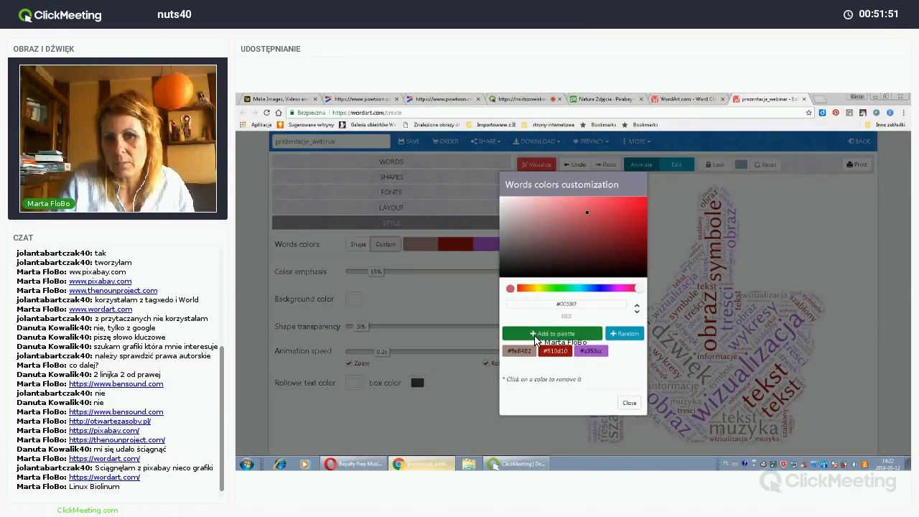
left_click(537, 337)
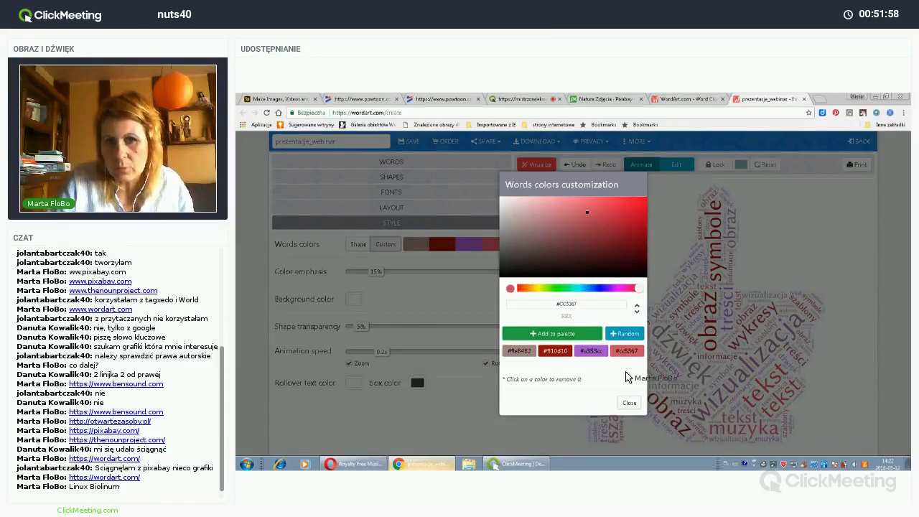
left_click(625, 333)
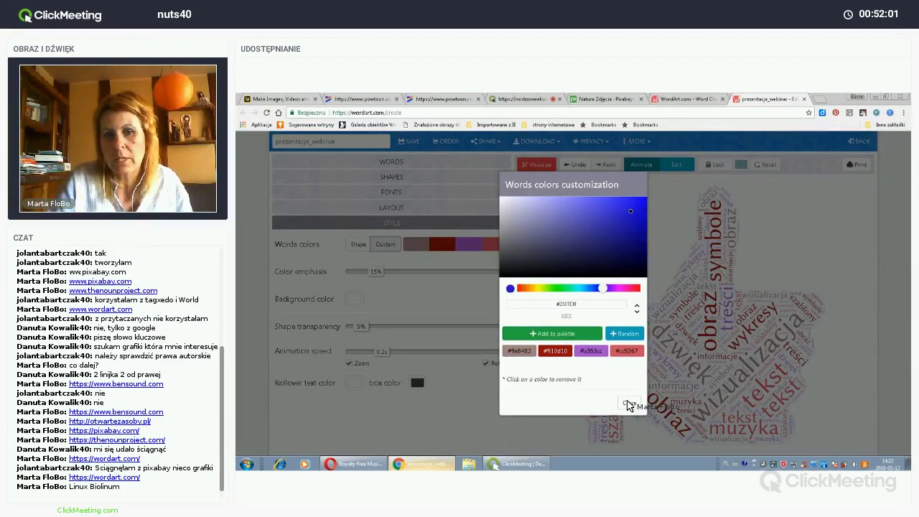
key("Return")
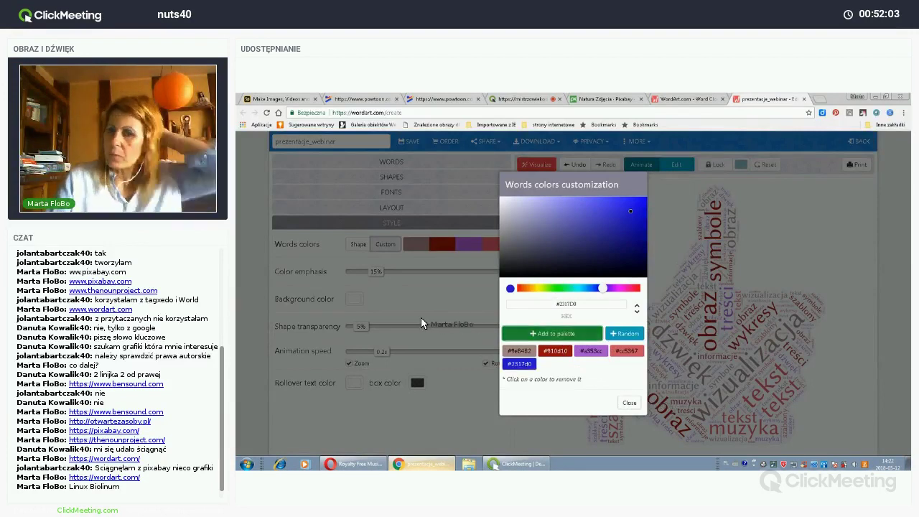
left_click(423, 338)
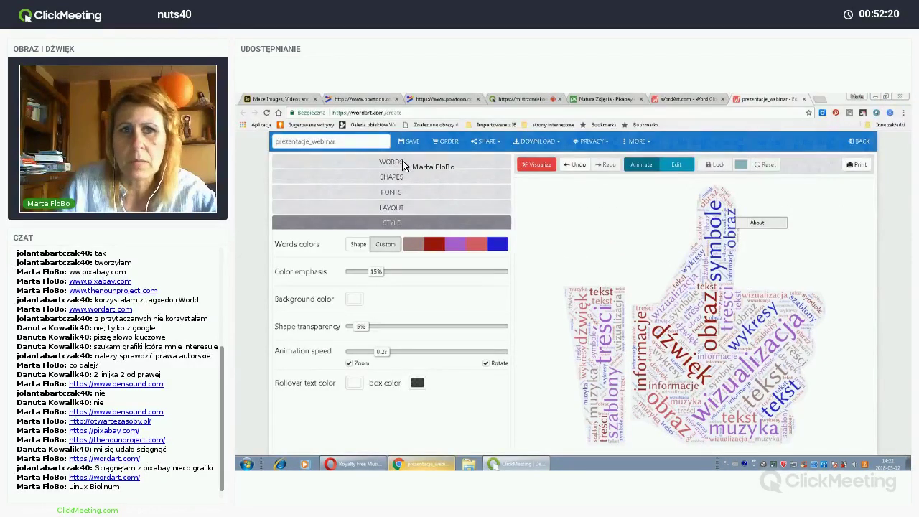
left_click(544, 166)
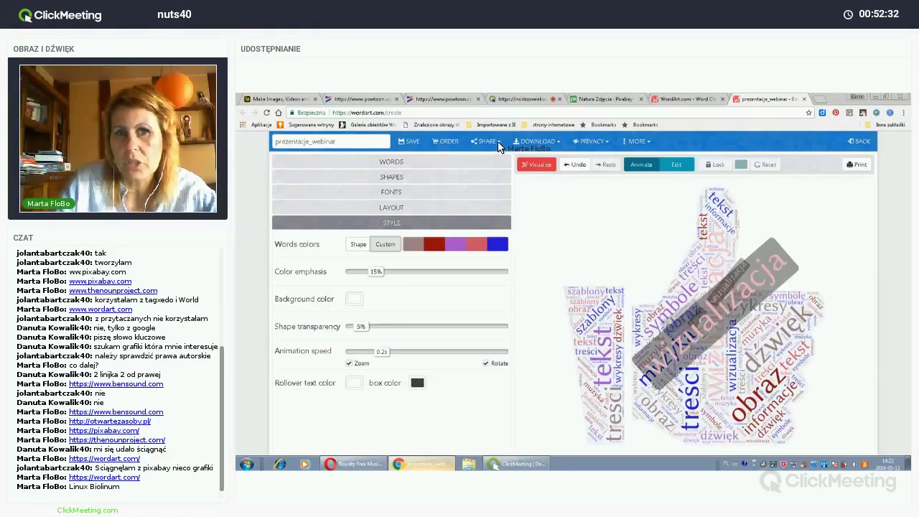
Copy the word cloud's share link and paste it into the webinar chat
left_click(498, 143)
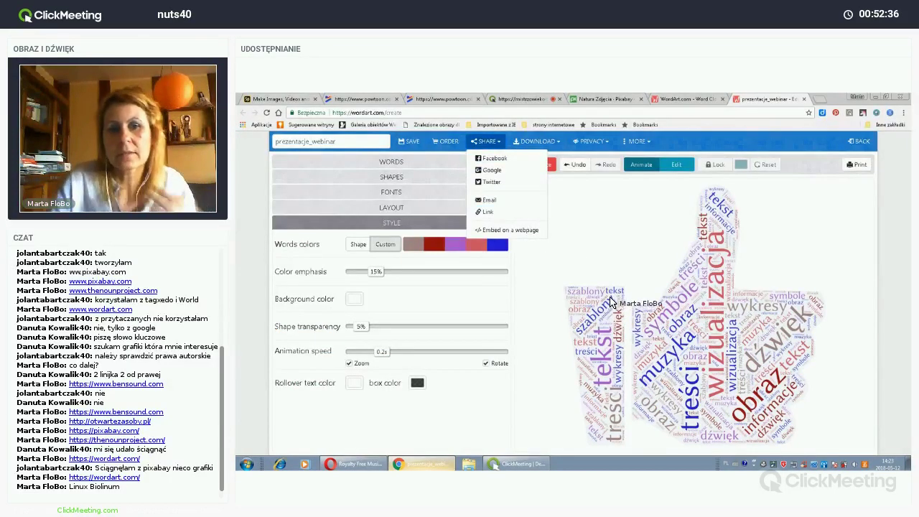
left_click(506, 211)
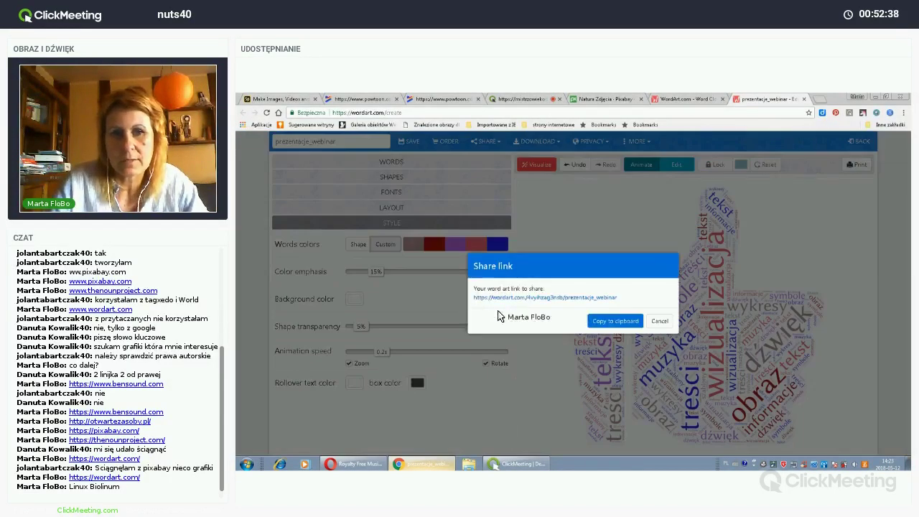
left_click(604, 324)
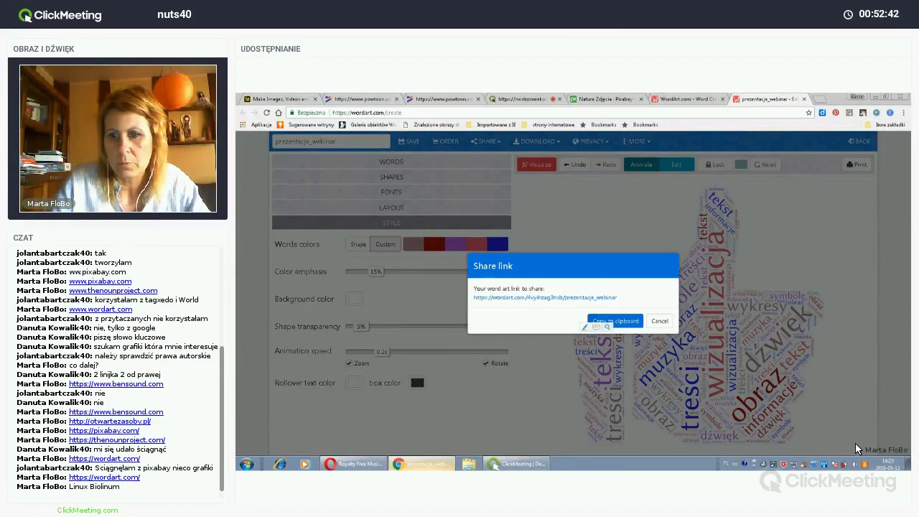
right_click(897, 408)
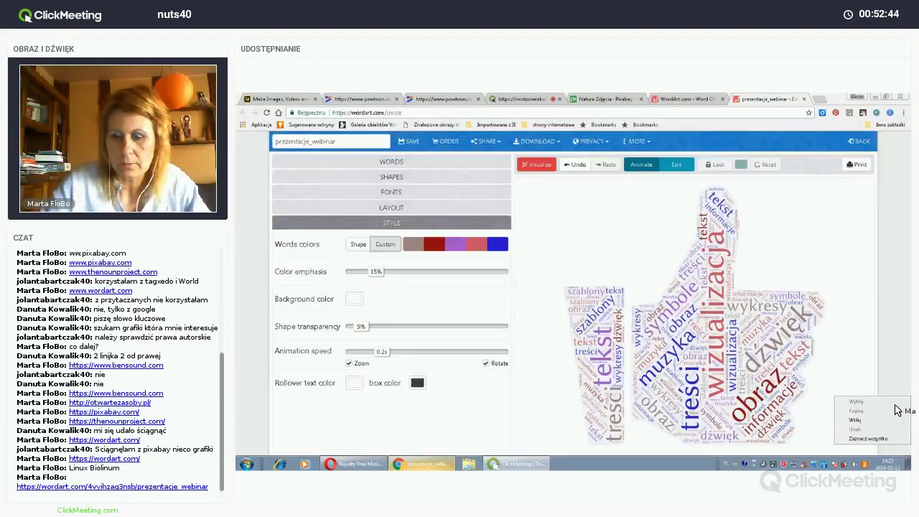
left_click(907, 395)
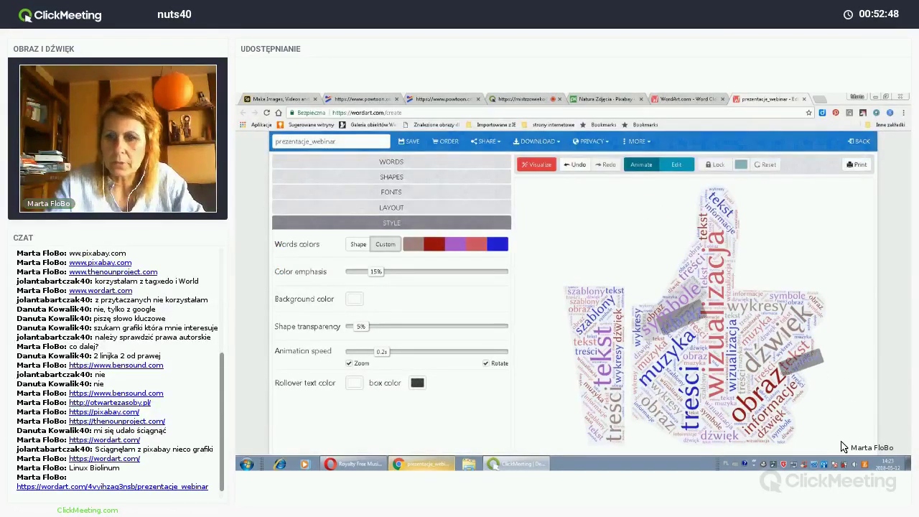
Download the word cloud as a JPEG image and show the downloaded file in its folder
left_click(488, 142)
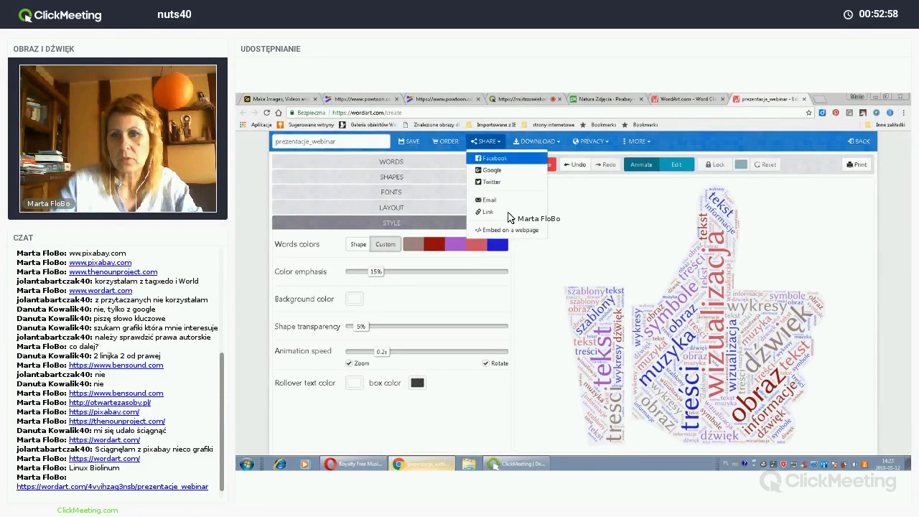
left_click(537, 141)
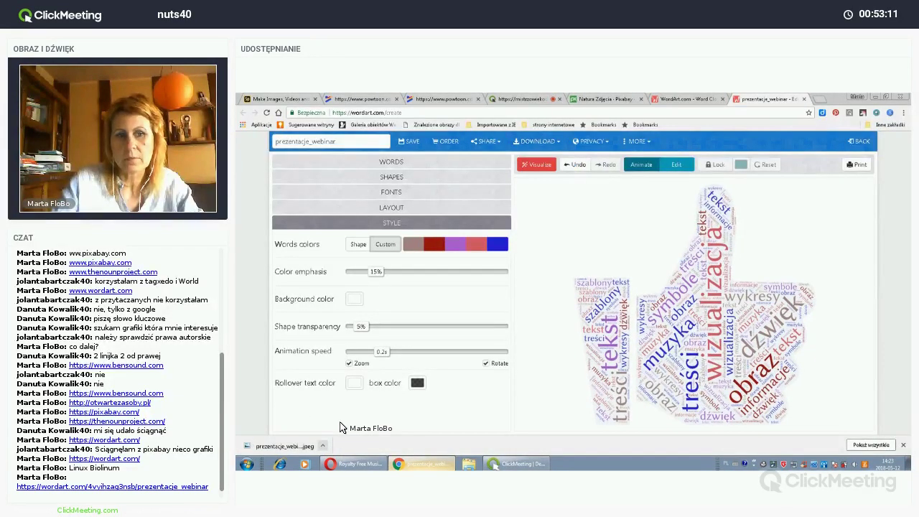
left_click(323, 445)
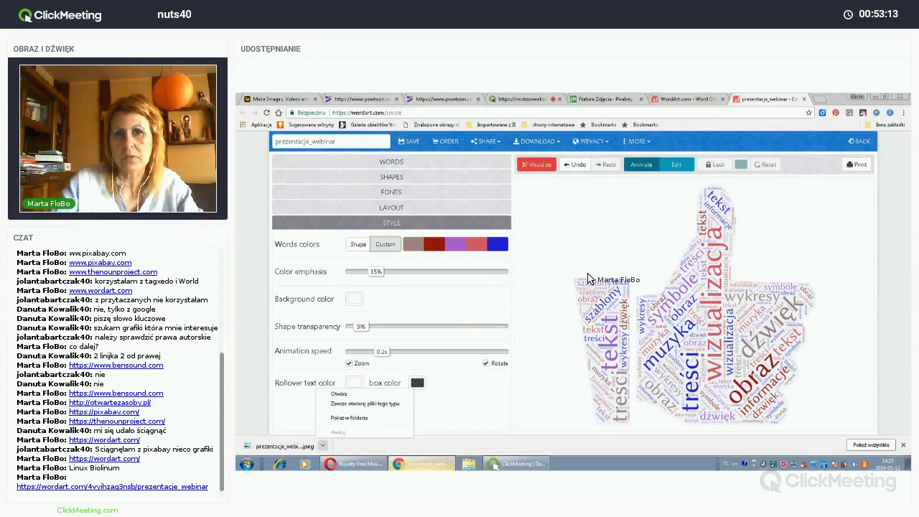
left_click(349, 417)
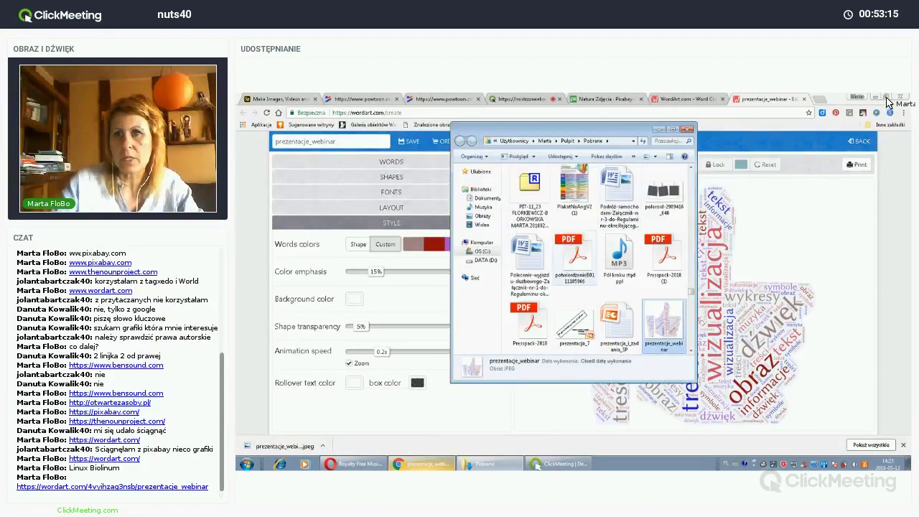
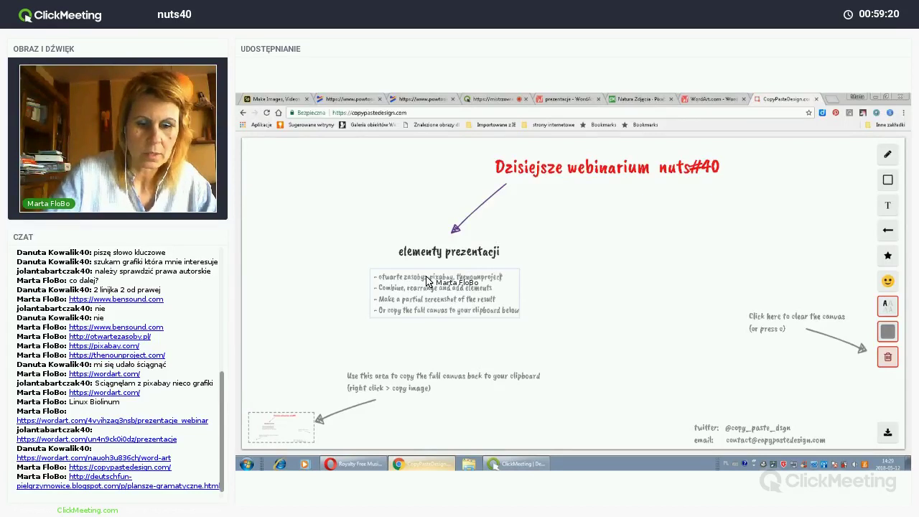
Add ", bensound" to the end of the first list line and replace the second line's text with "chmury wyrazowe WordArt"
type(", bensou")
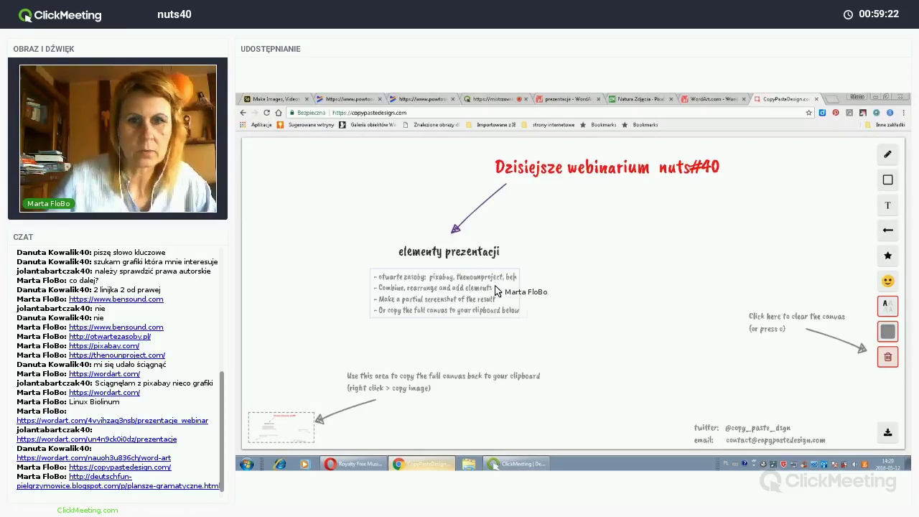
type("nd")
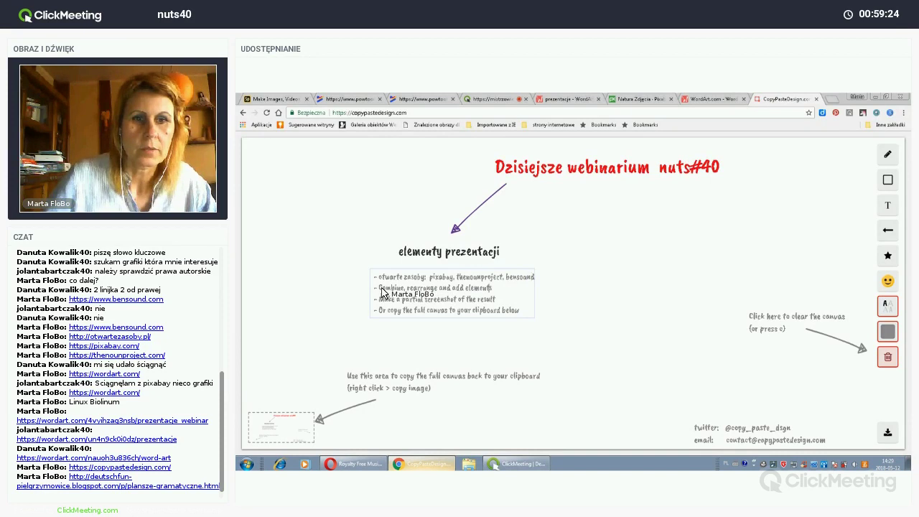
left_click_drag(390, 289, 492, 289)
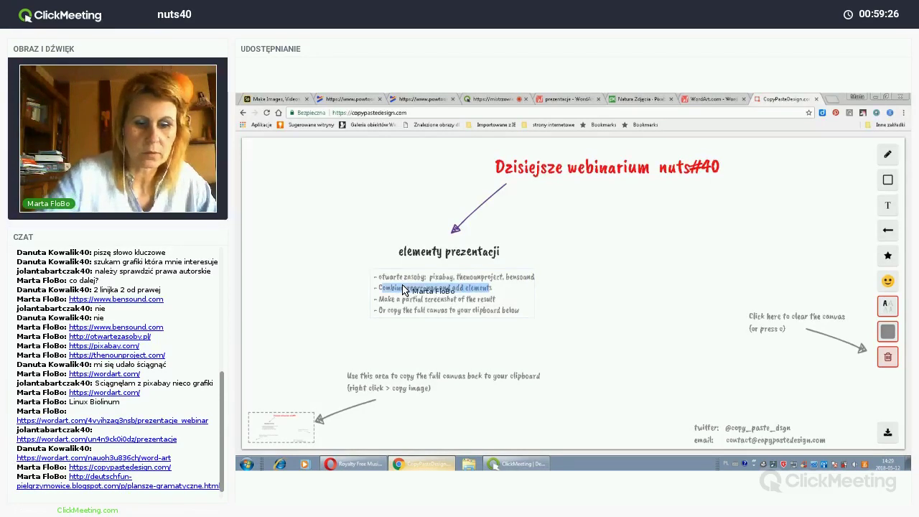
type("cz")
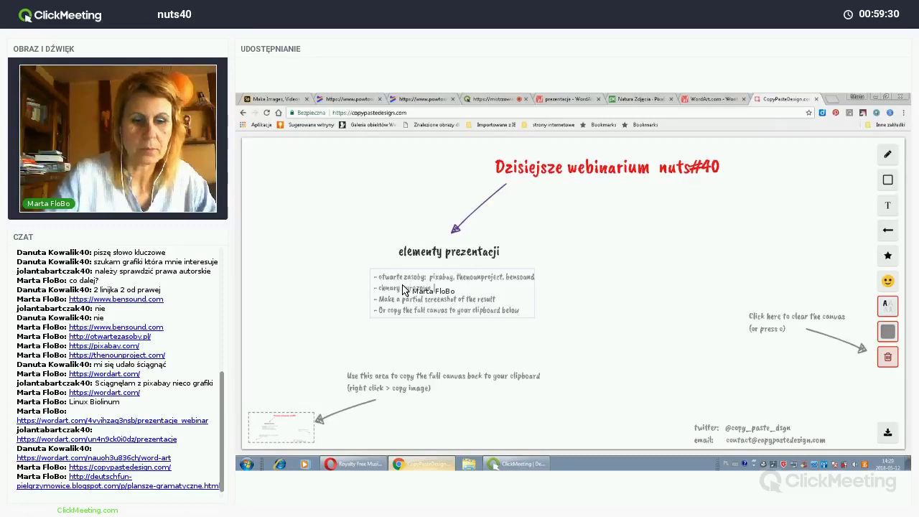
type("mury wyrazowe Word")
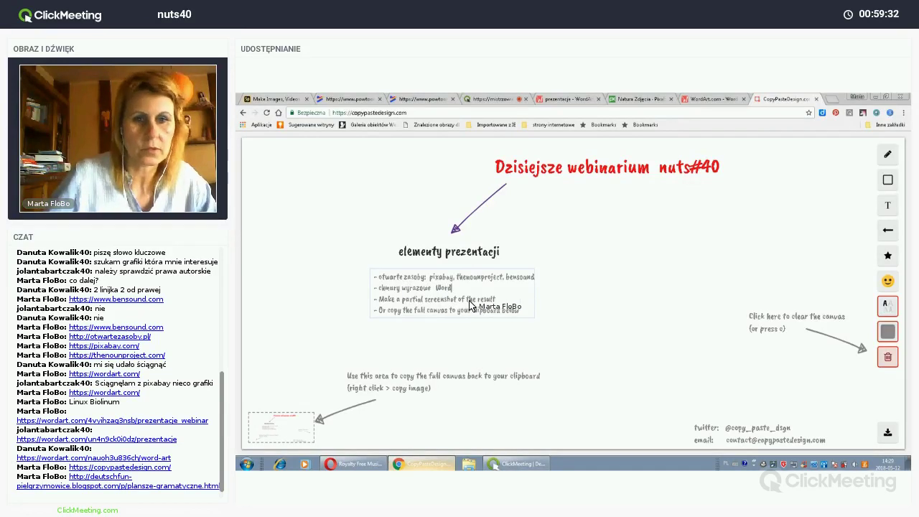
type("Art")
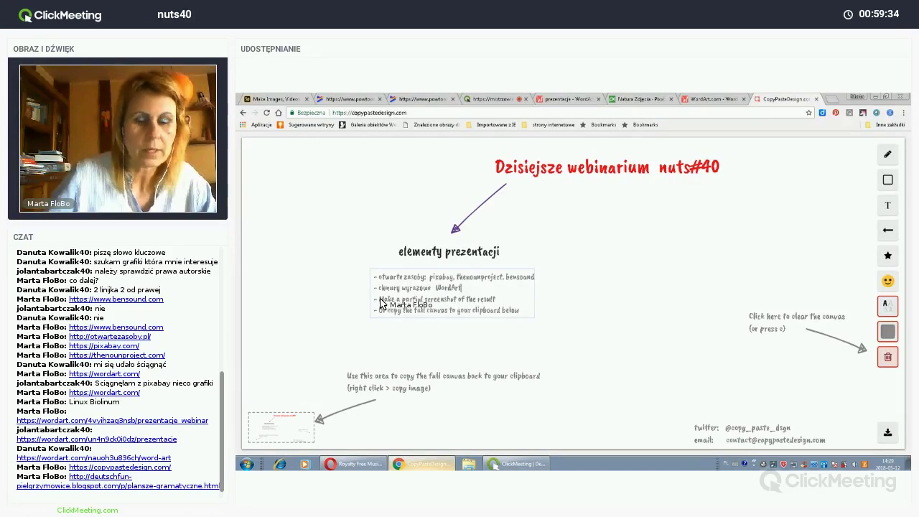
Replace the third list line's text with "plansza edukacyjna CopyPasteDesign" and delete the fourth line
key("shift+End")
key("shift+Home")
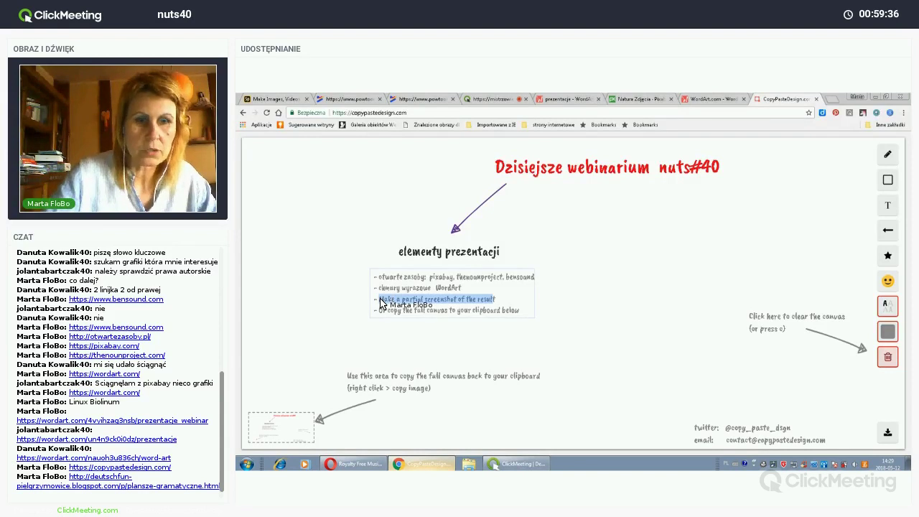
key("BackSpace")
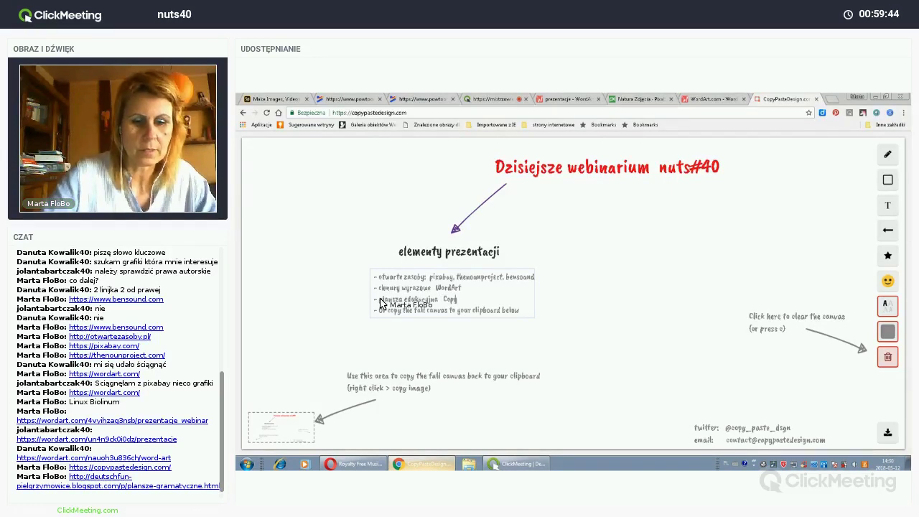
type("eDesign")
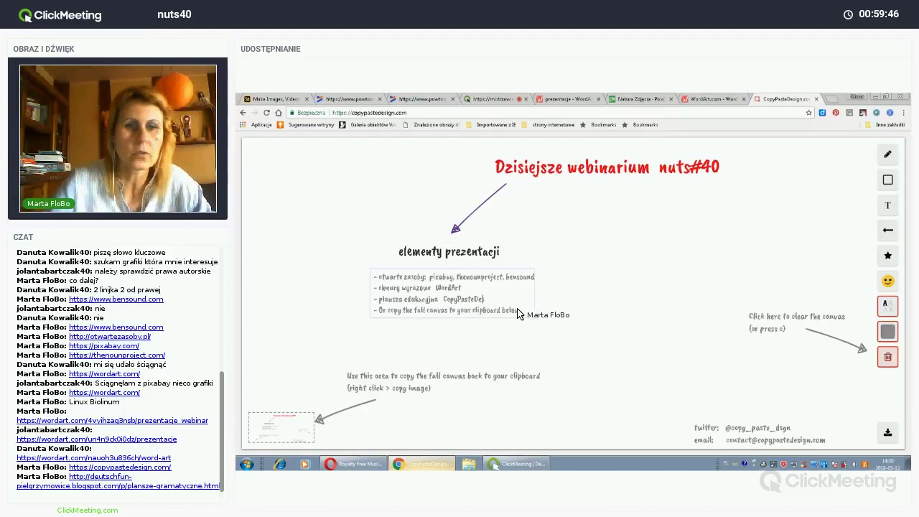
triple_click(388, 310)
key("BackSpace")
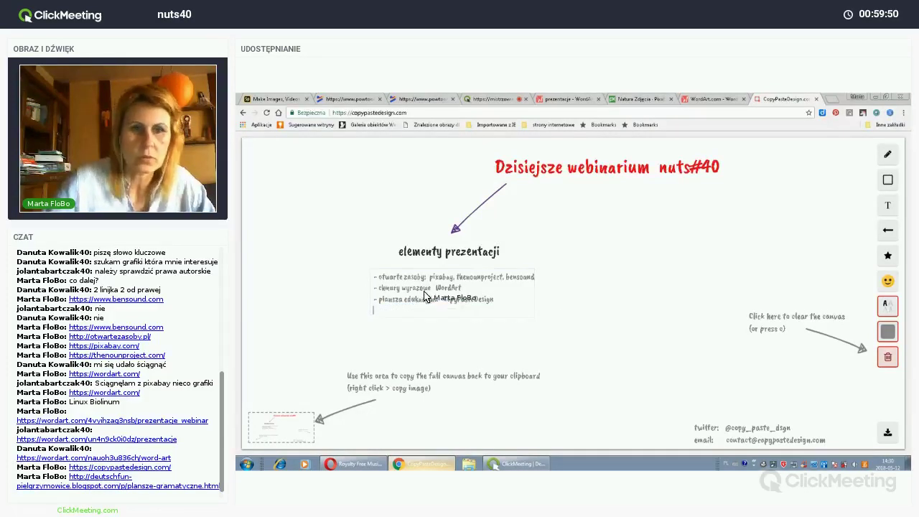
key("BackSpace")
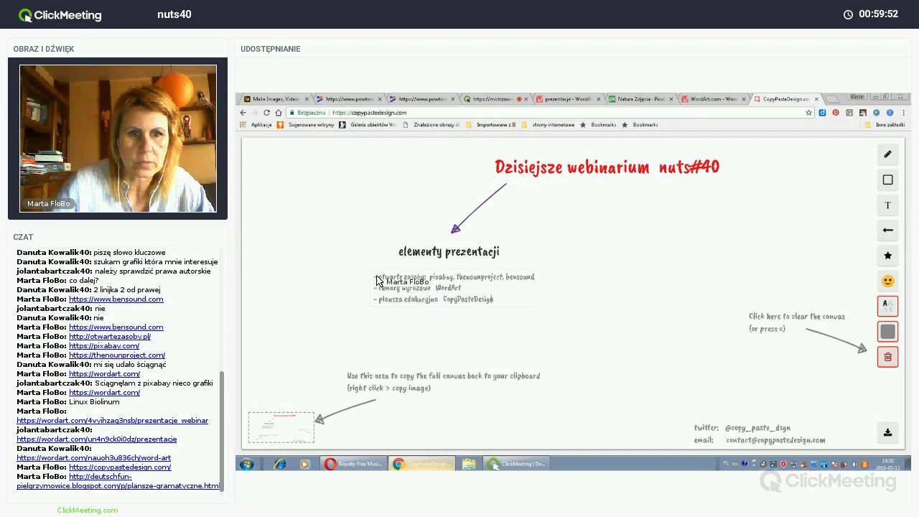
Recolor the whole three-line list under "elementy prezentacji" dark green
key("ctrl+a")
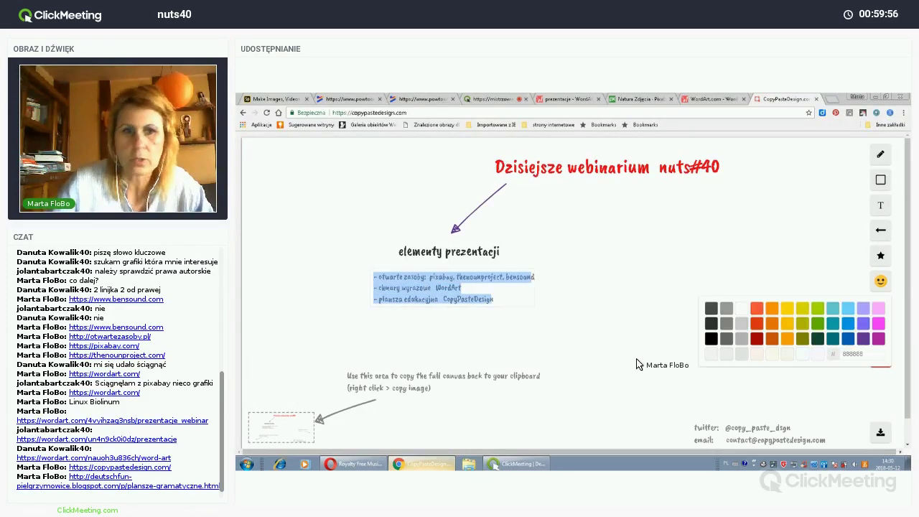
left_click(453, 295)
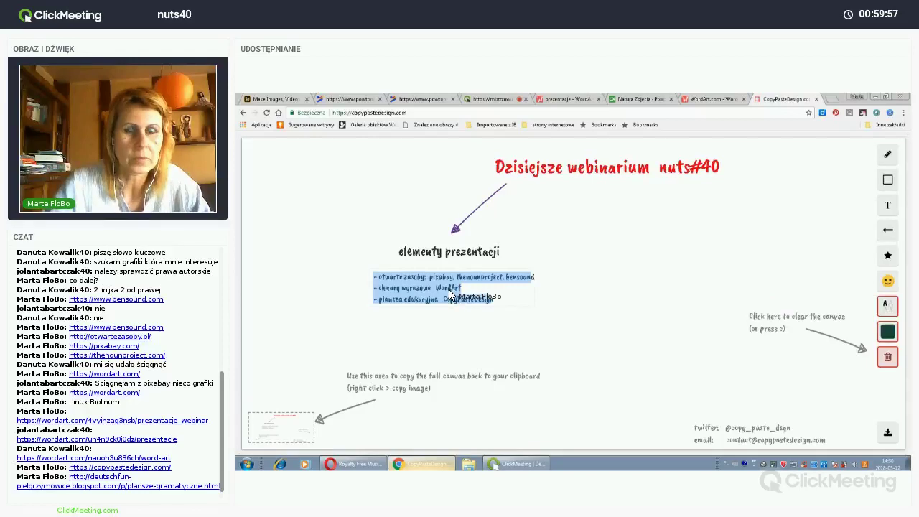
left_click(450, 294)
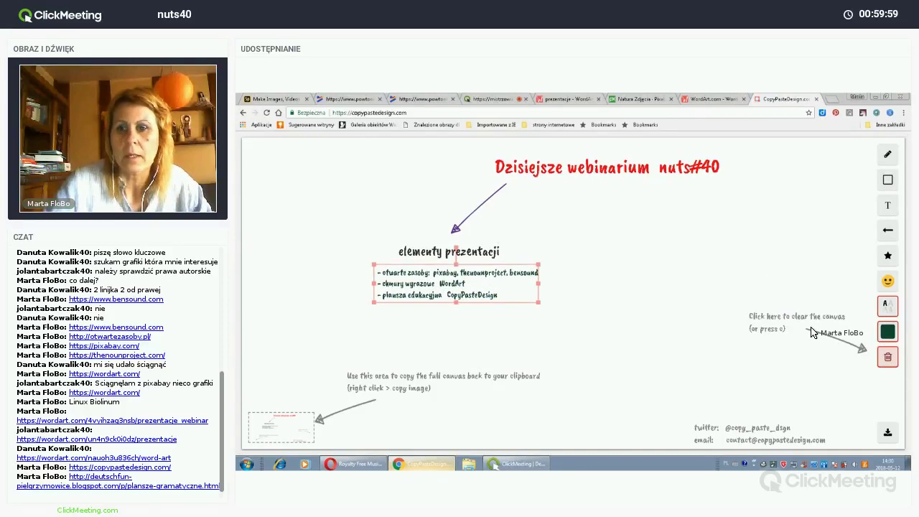
Place the grey arrow from the clear-canvas note under the word "webinarium" in the title, pointing downward
left_click(661, 177)
left_click_drag(660, 176, 622, 199)
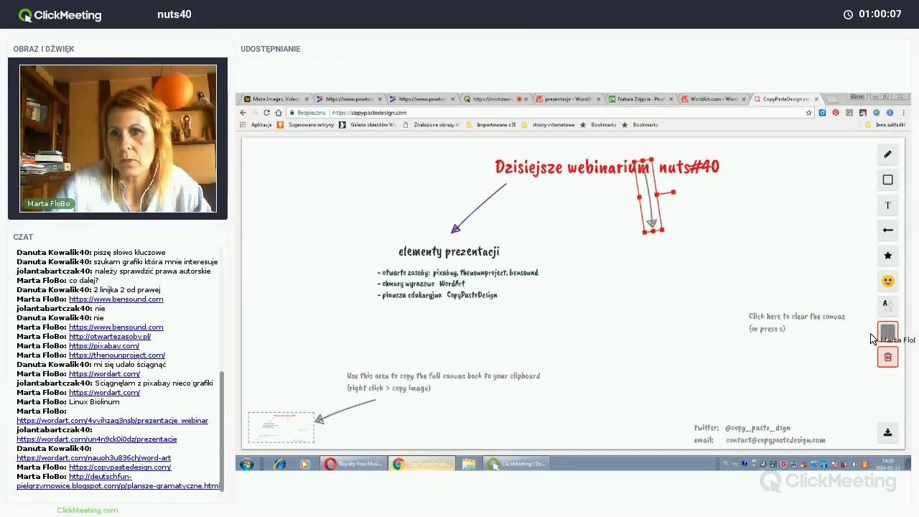
Recolor the grey arrow under the word "webinarium" in the title purple
left_click(881, 333)
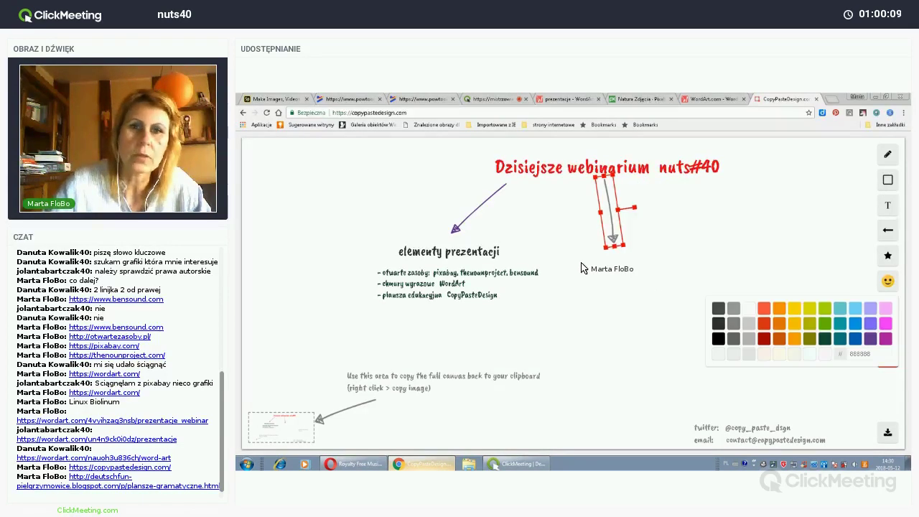
left_click(513, 294)
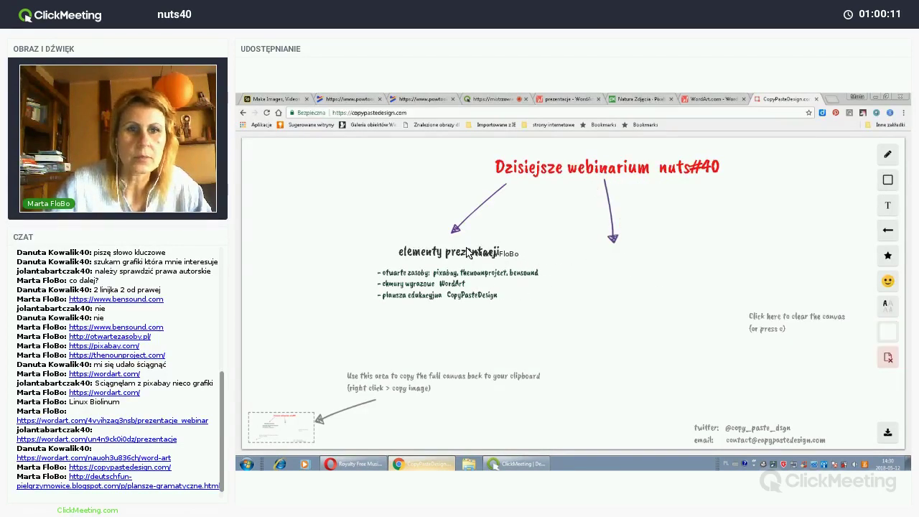
left_click(467, 251)
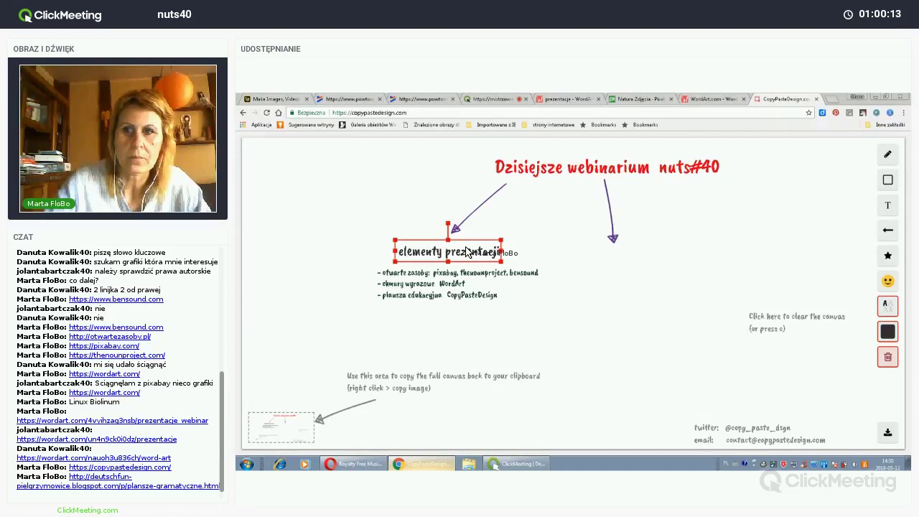
right_click(472, 250)
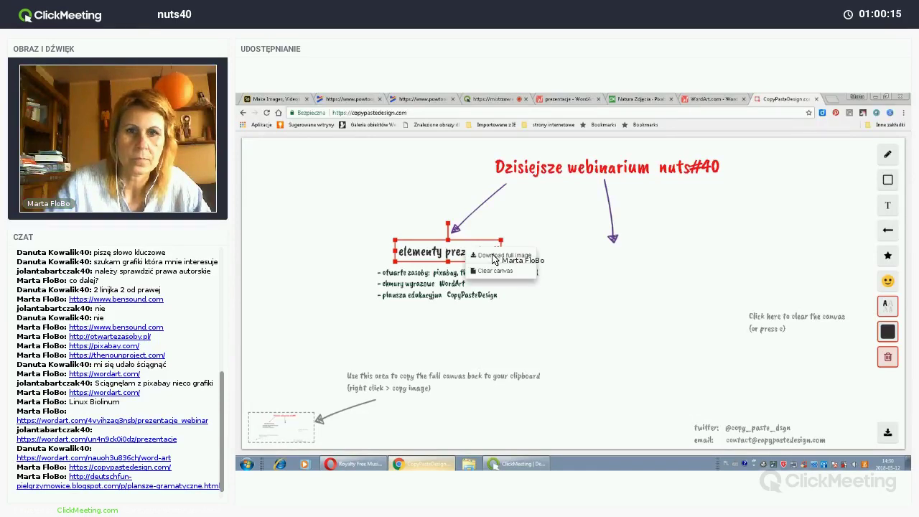
left_click(885, 169)
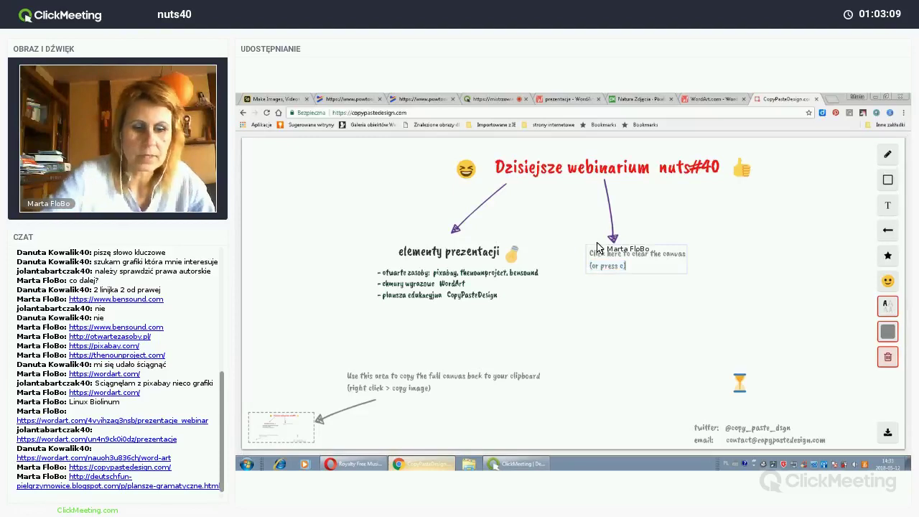
Replace the clear-canvas note under the middle arrow with the text "Narzędzia i aplikacje"
type("Nap")
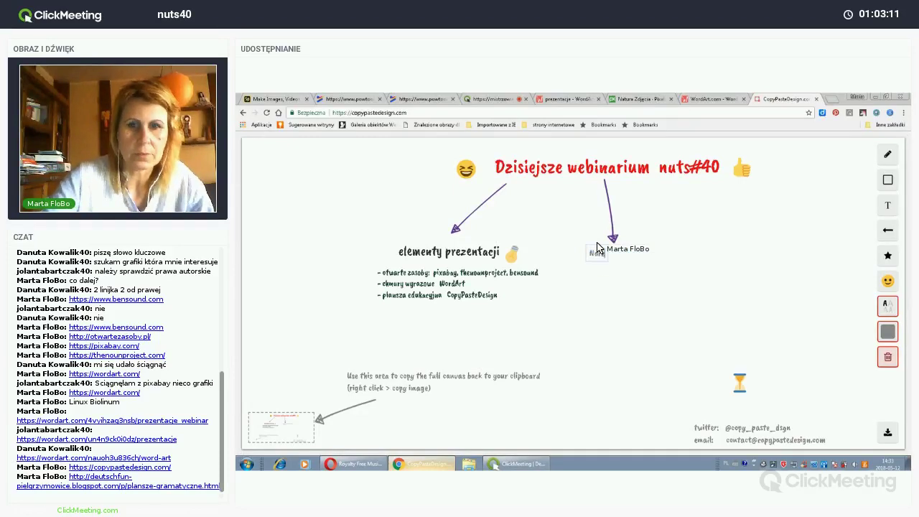
type("zędzia i apl")
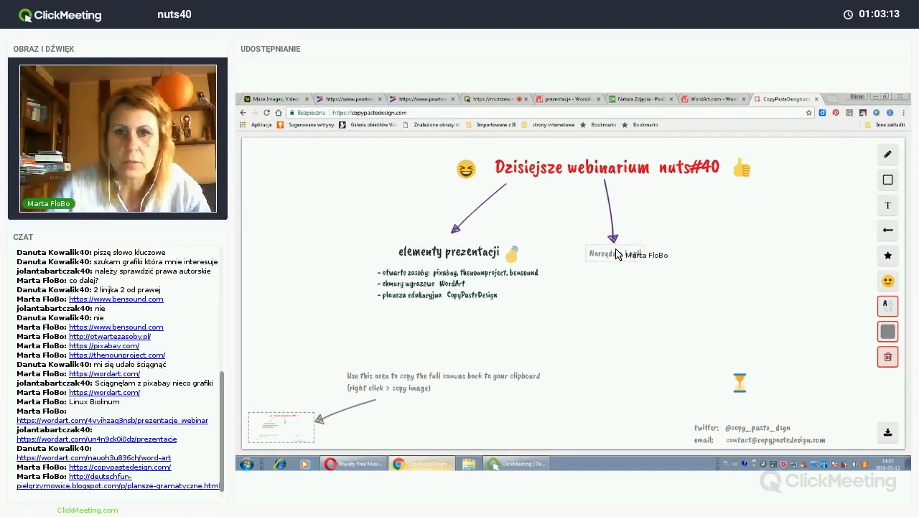
type("ikacje")
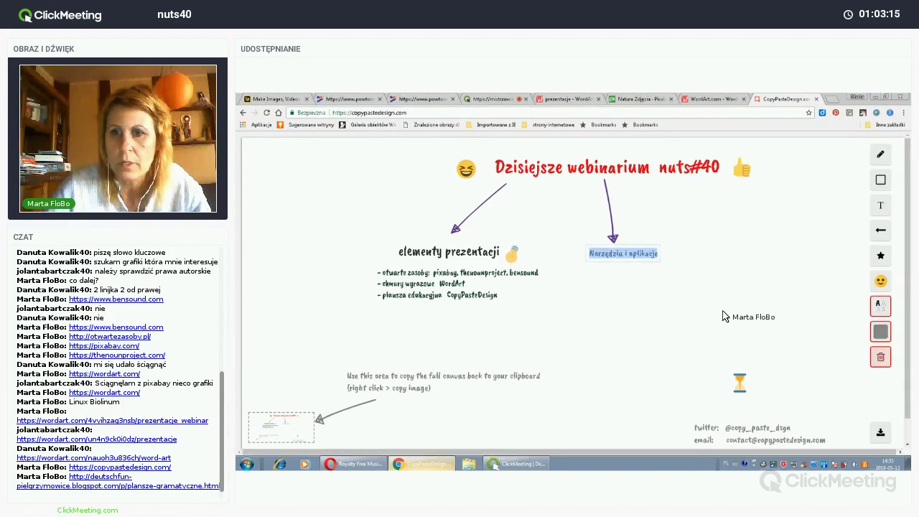
Recolor the "Narzędzia i aplikacje" text black and enlarge it to a heading slightly bigger than "elementy prezentacji"
left_click(880, 331)
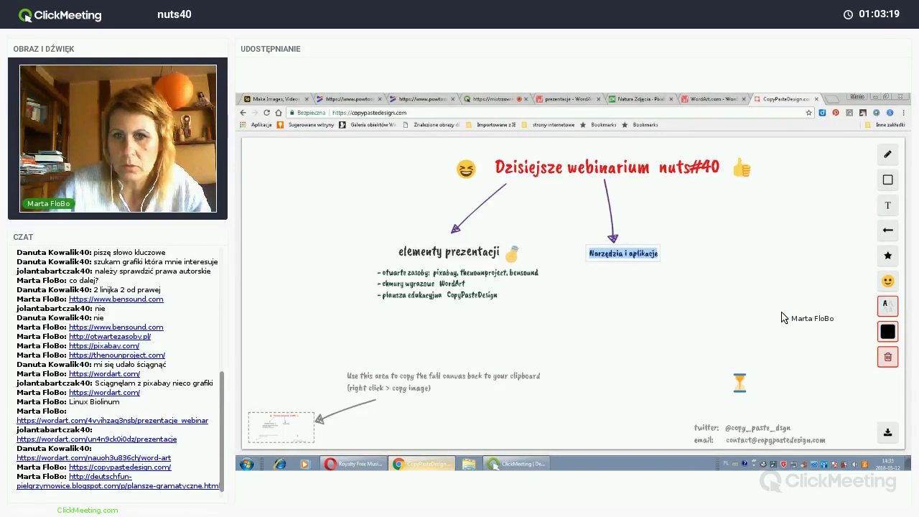
left_click(785, 318)
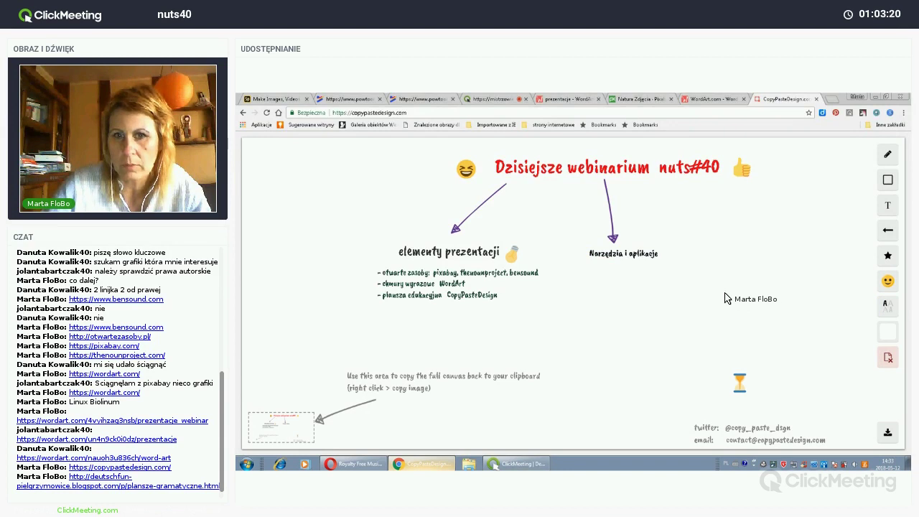
left_click(656, 263)
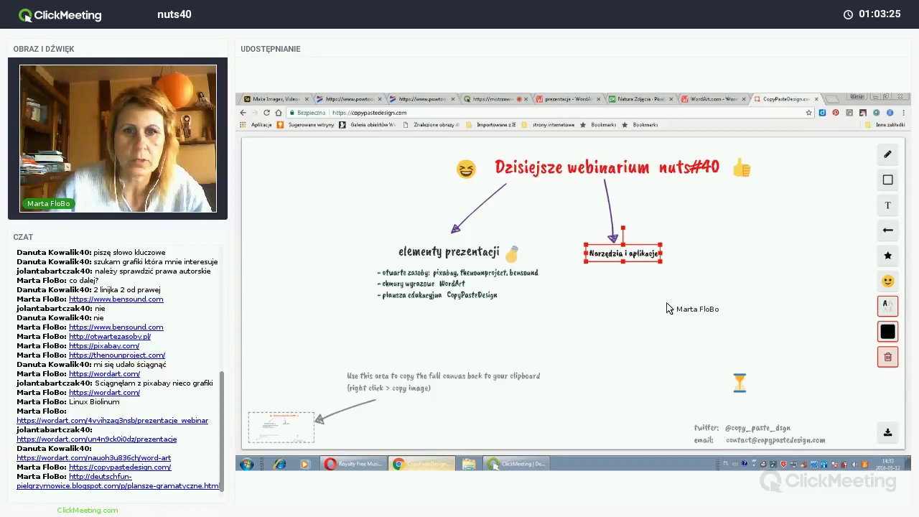
left_click(870, 253)
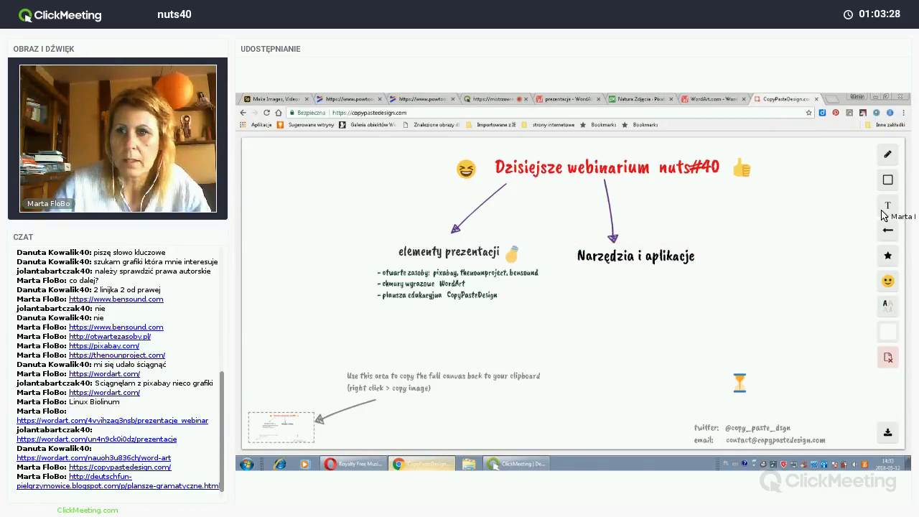
Clear the placeholder text after the dash in the text box below the "Narzędzia i aplikacje" heading
left_click(575, 279)
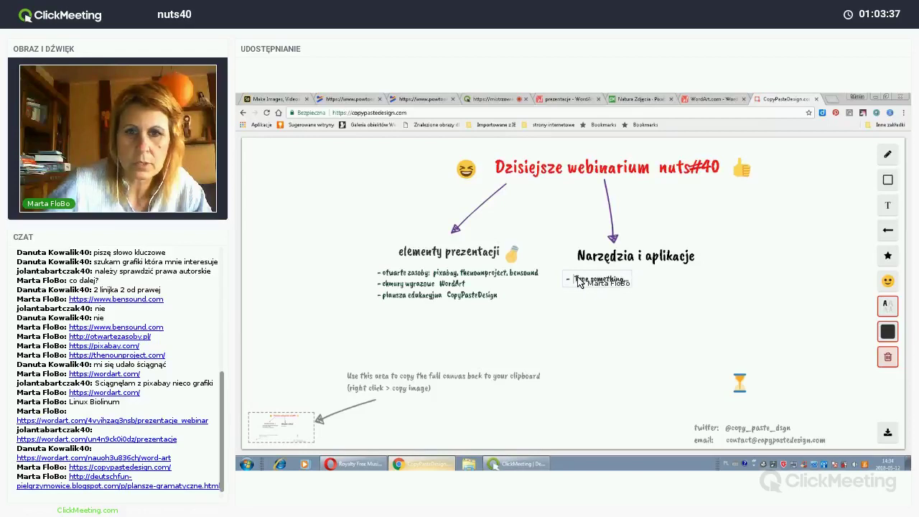
double_click(593, 278)
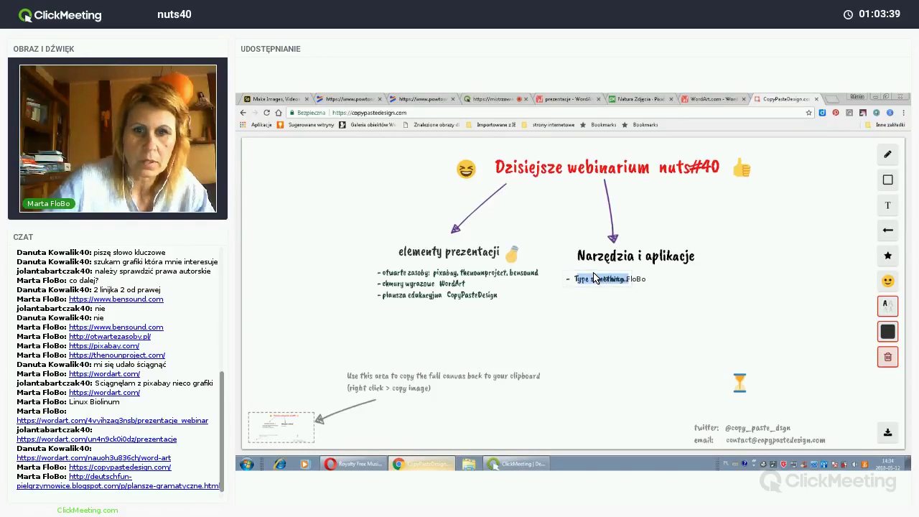
key("BackSpace")
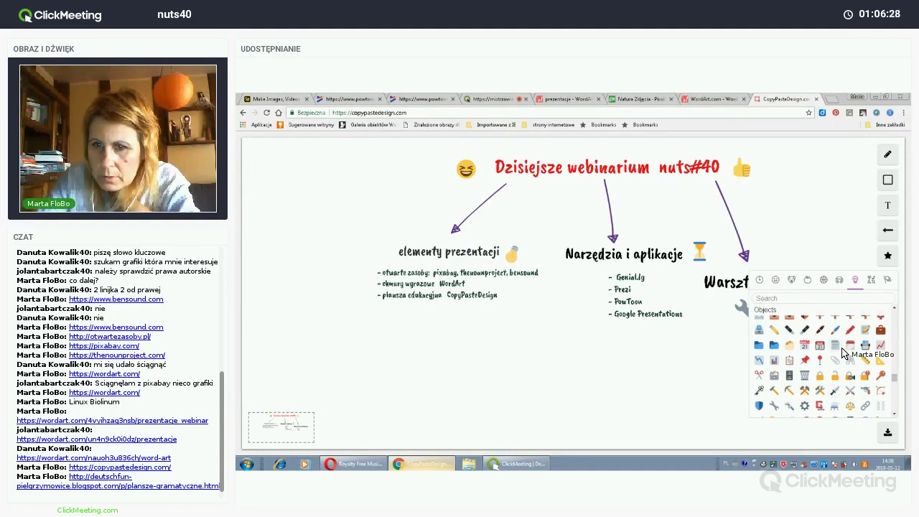
Insert the megaphone emoji from the Objects category and place it beside the wrench under "Warsztat praktyczny"
scroll(843, 352, "up", 1)
scroll(844, 353, "up", 1)
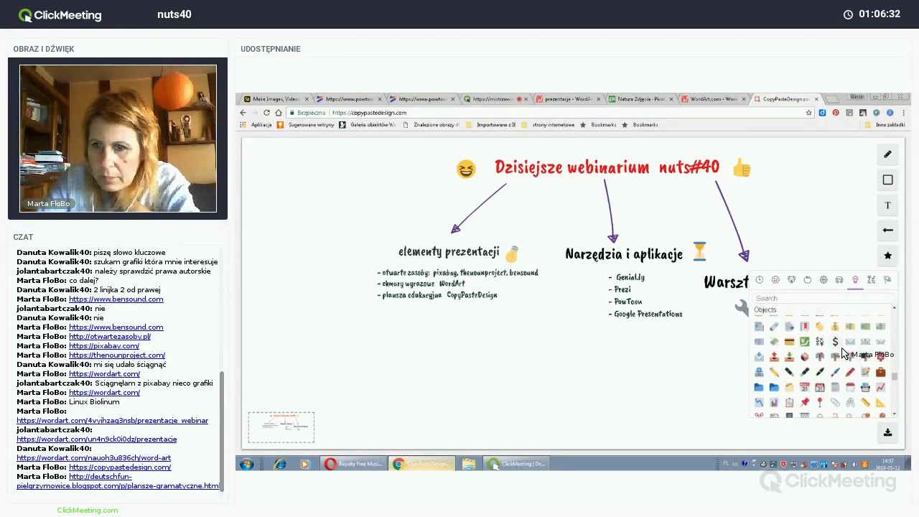
scroll(826, 343, "up", 2)
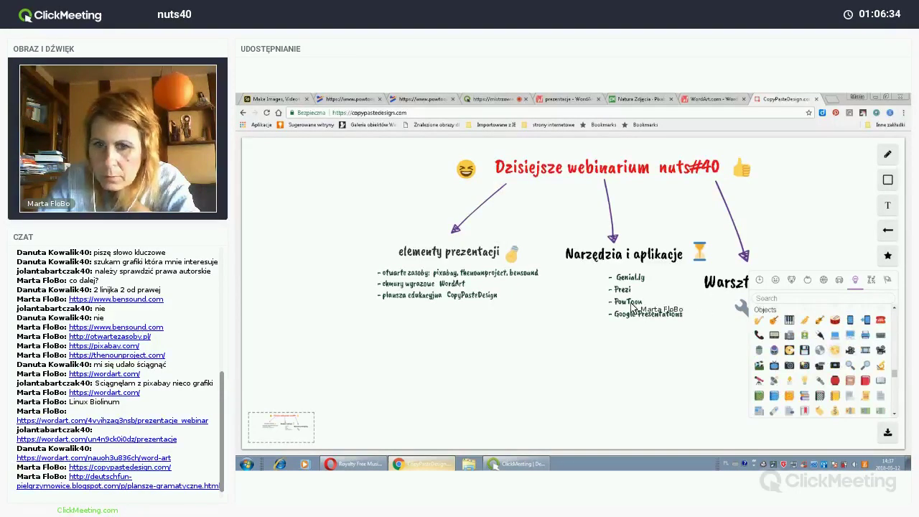
left_click(820, 331)
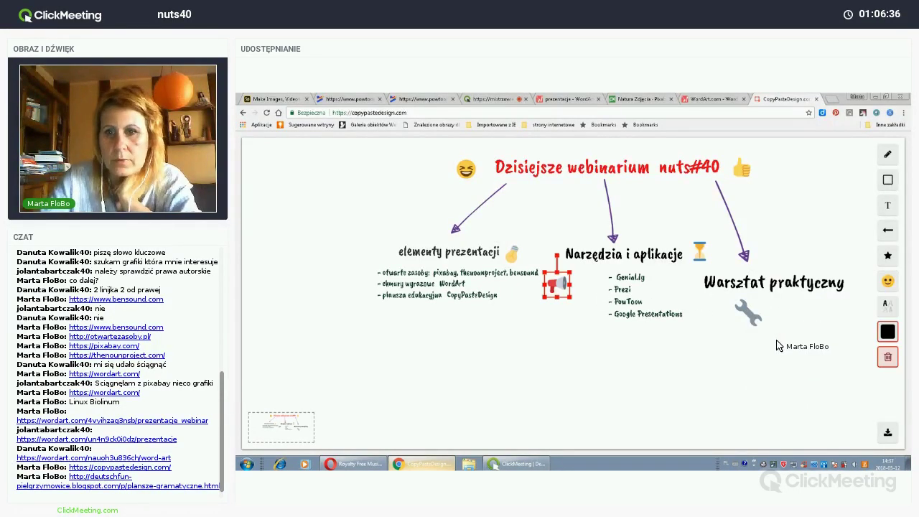
left_click_drag(556, 283, 787, 305)
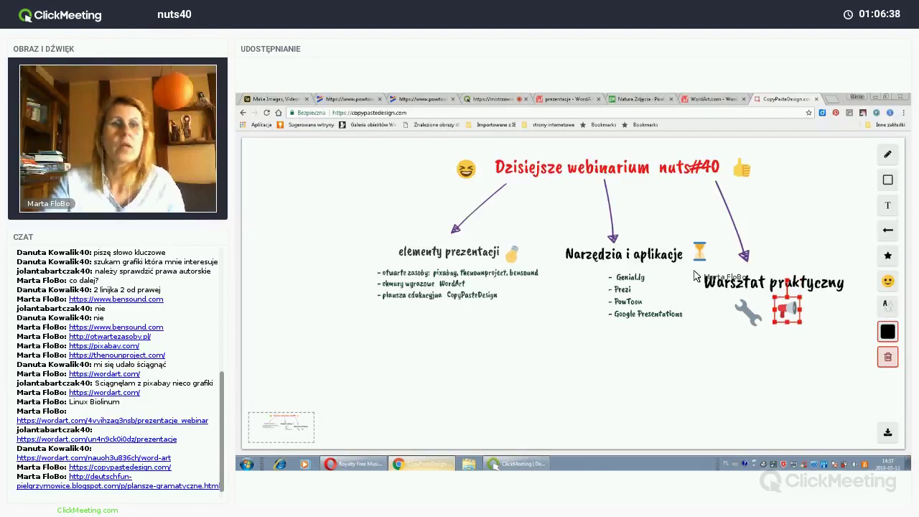
left_click(891, 408)
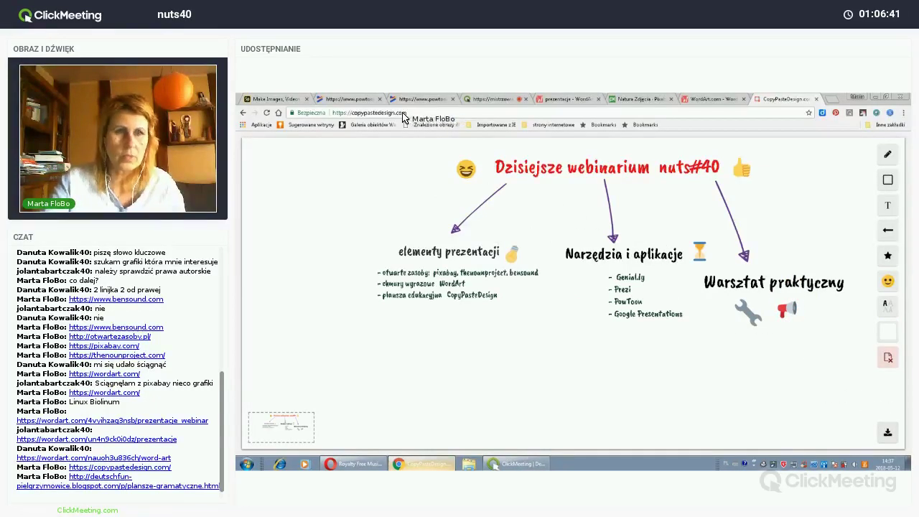
left_click(343, 112)
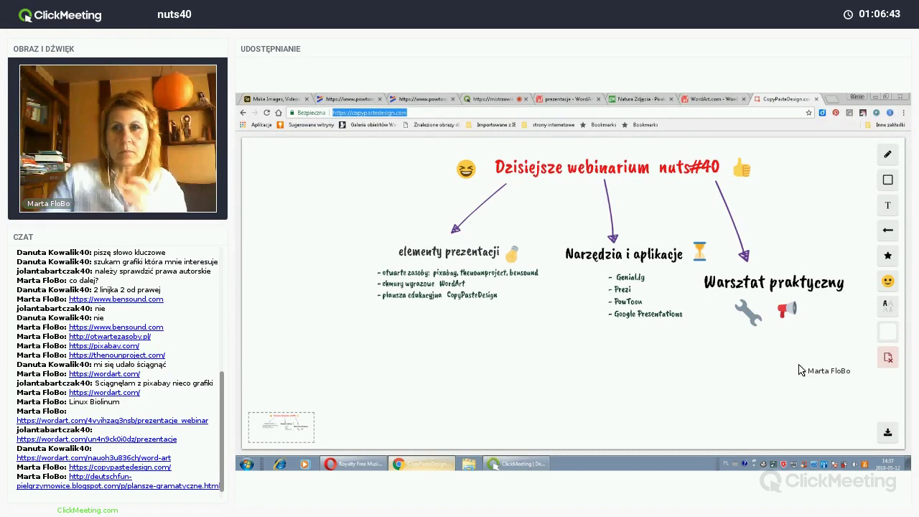
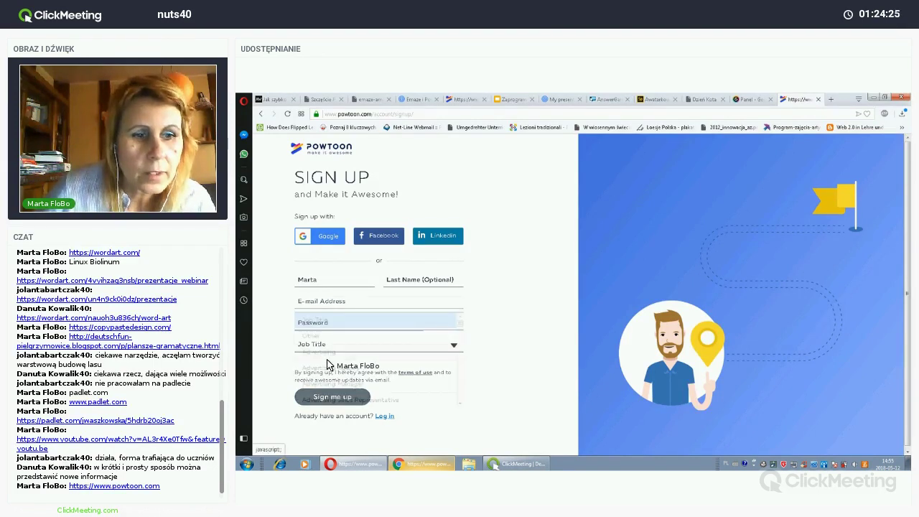
Set the job title in the Powtoon sign-up form to "Education - Preschool Teacher" after browsing the education options
left_click(332, 343)
scroll(332, 339, "down", 5)
scroll(331, 339, "down", 5)
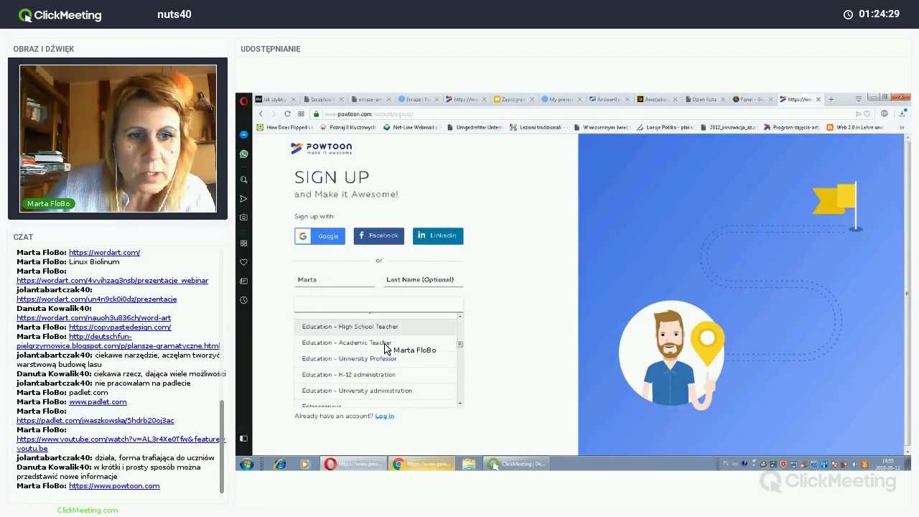
scroll(386, 350, "up", 3)
scroll(386, 352, "up", 3)
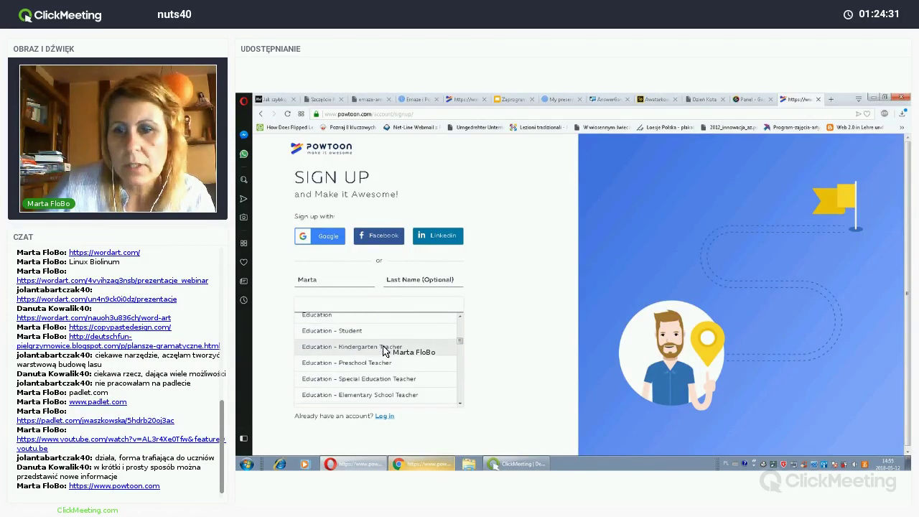
scroll(384, 350, "down", 3)
scroll(380, 344, "up", 3)
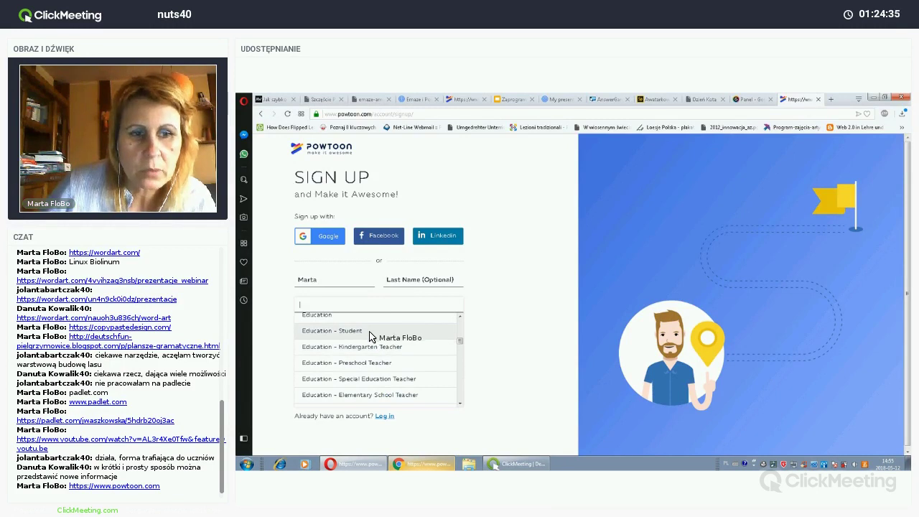
scroll(377, 343, "up", 1)
scroll(370, 352, "down", 1)
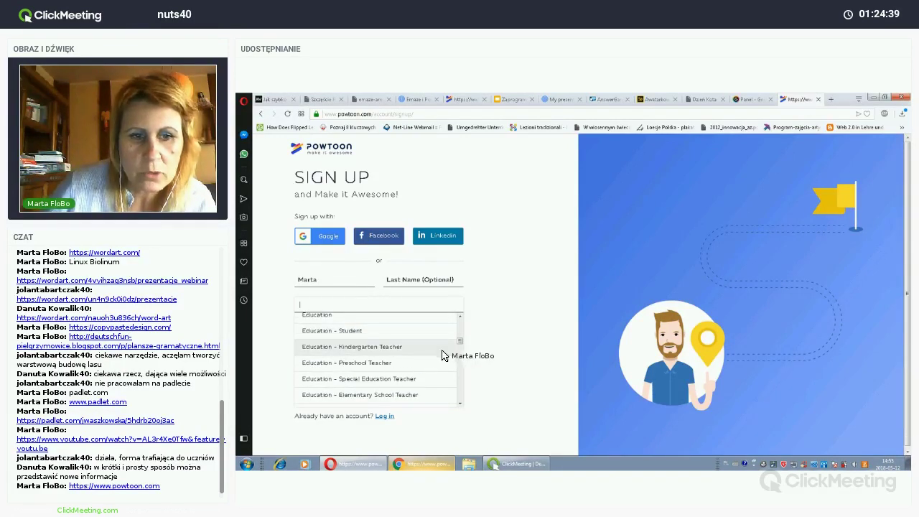
left_click(400, 382)
left_click(462, 348)
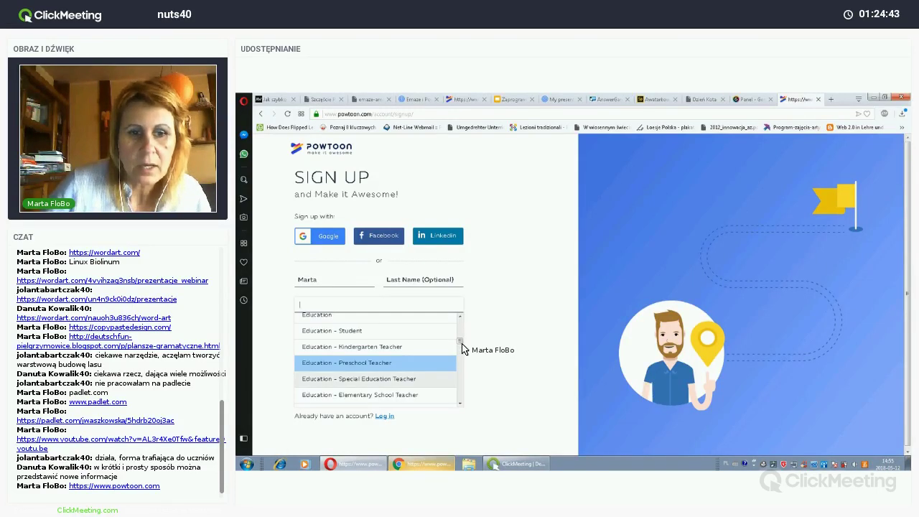
scroll(411, 346, "down", 2)
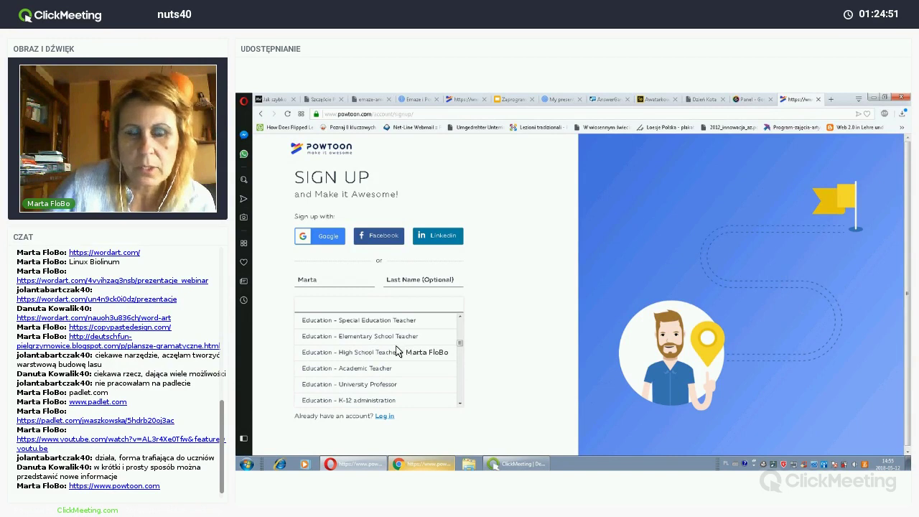
left_click(445, 363)
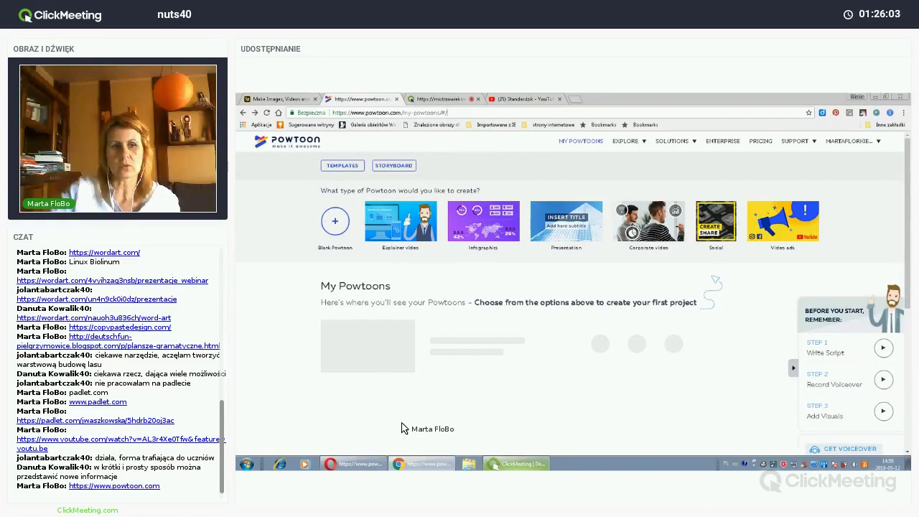
View the Powtoon sign-up form in Opera and the ClickMeeting room in Chrome, returning to the My Powtoons page
left_click(361, 467)
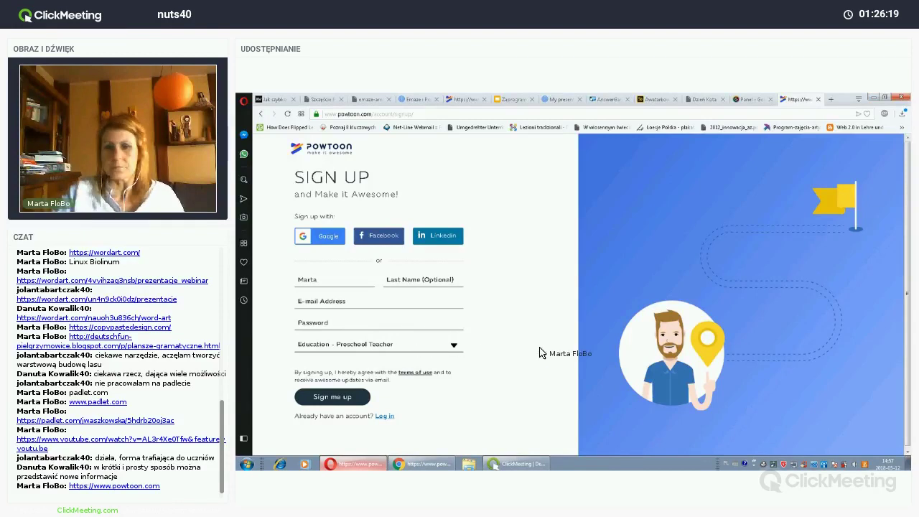
left_click(423, 464)
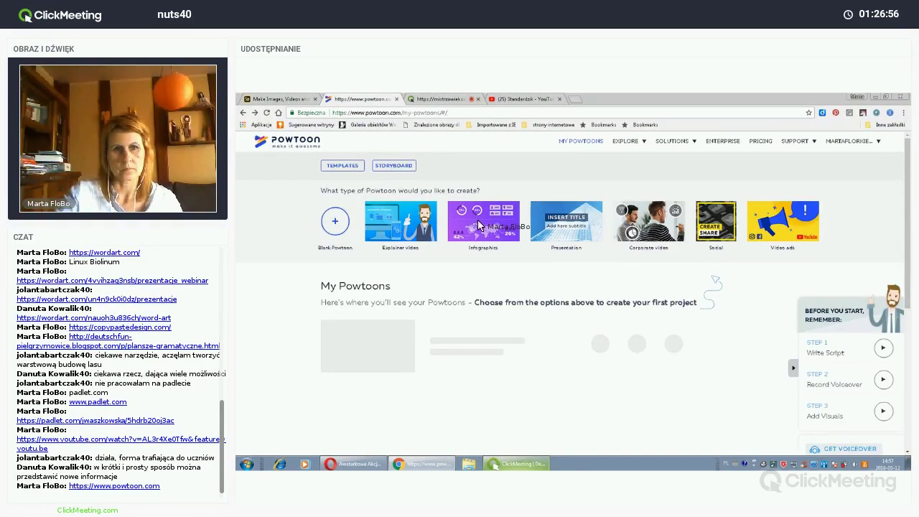
left_click(439, 99)
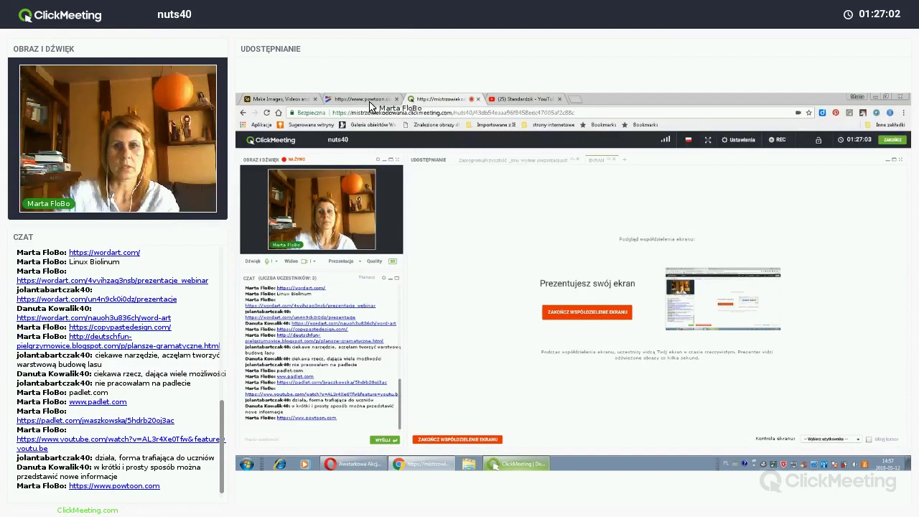
left_click(370, 100)
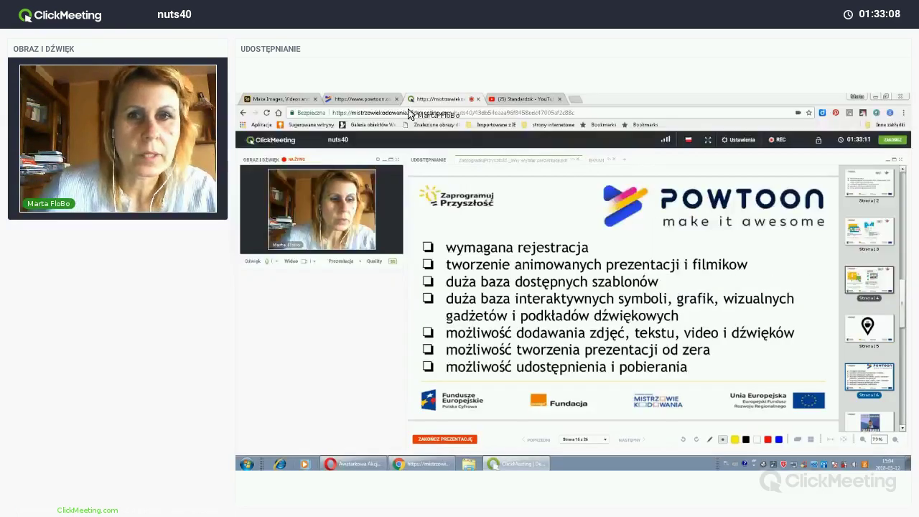
Switch from the ClickMeeting slides to the My Powtoons page and look over the project types and project area
left_click(368, 99)
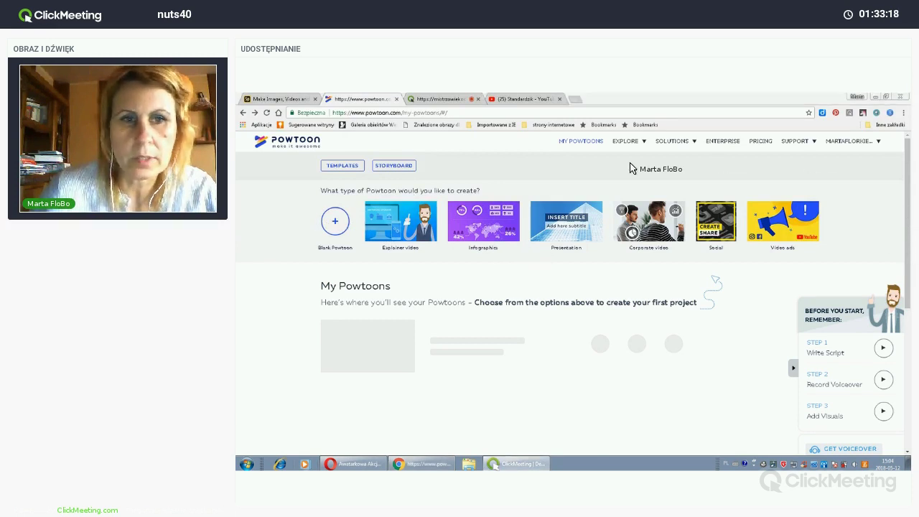
scroll(869, 215, "down", 1)
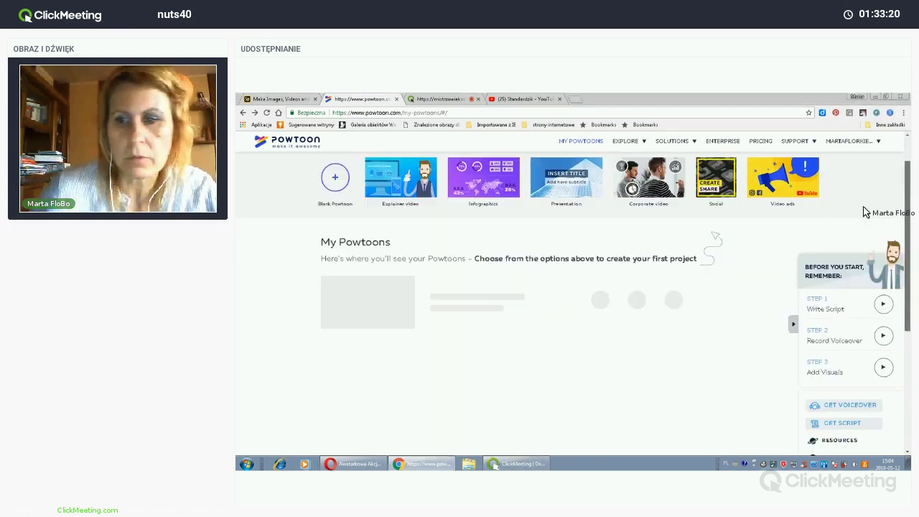
Open Powtoon's template collection and view the Work, Education and Personal category groups
scroll(867, 211, "up", 1)
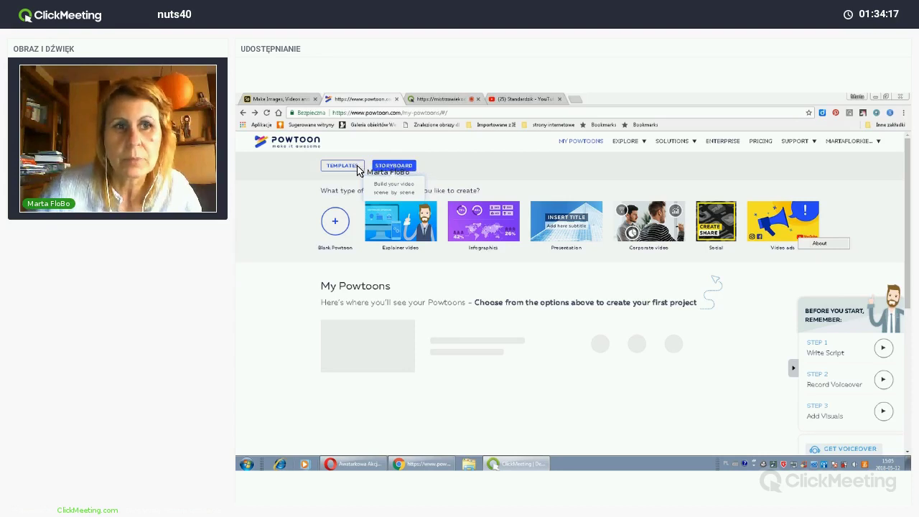
left_click(357, 165)
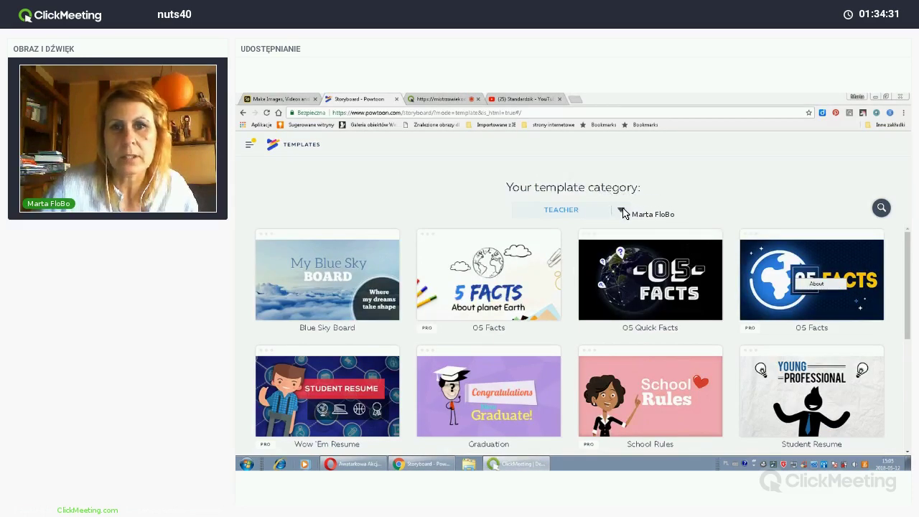
left_click(561, 217)
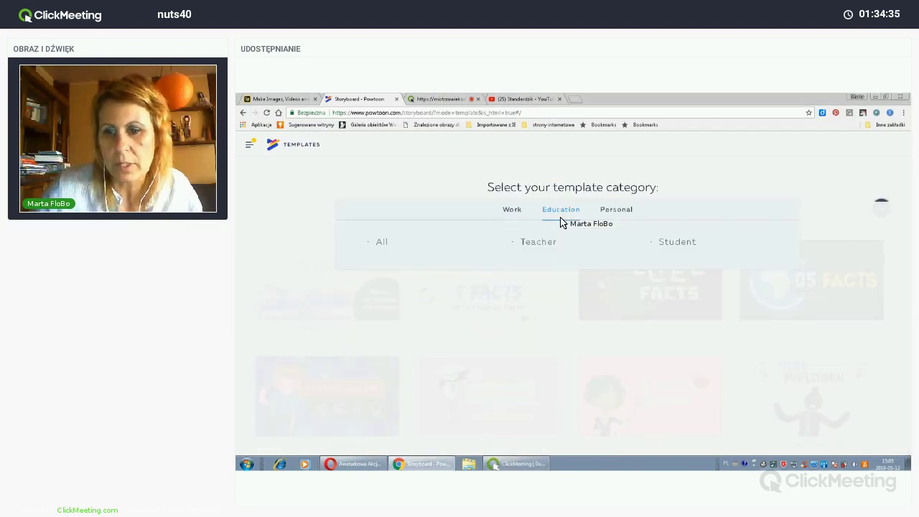
left_click(512, 214)
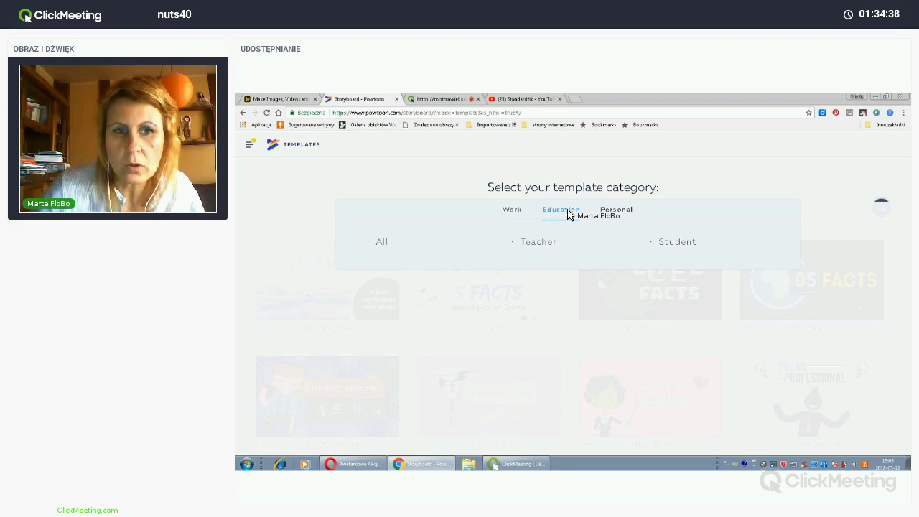
left_click(626, 210)
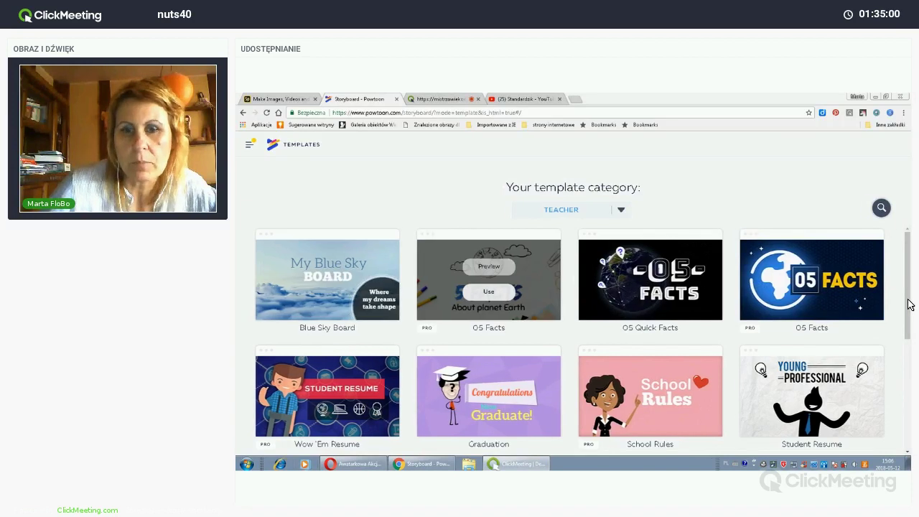
Look through the templates offered in the Teacher category, from Blue Sky Board to Book Report
scroll(909, 307, "down", 1)
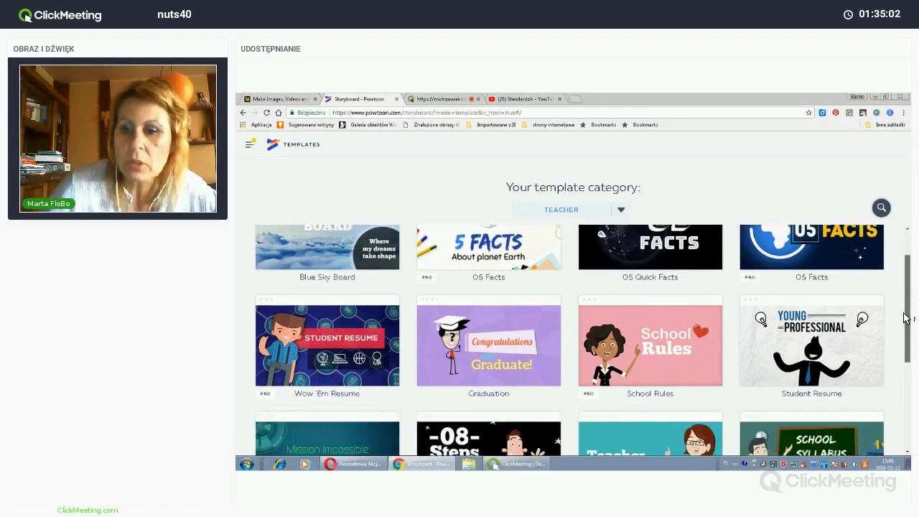
scroll(906, 319, "down", 1)
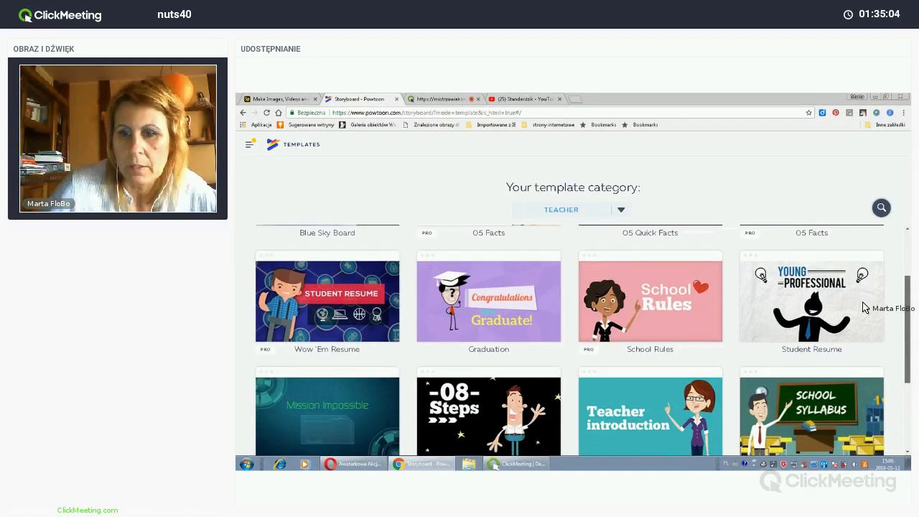
scroll(869, 331, "down", 1)
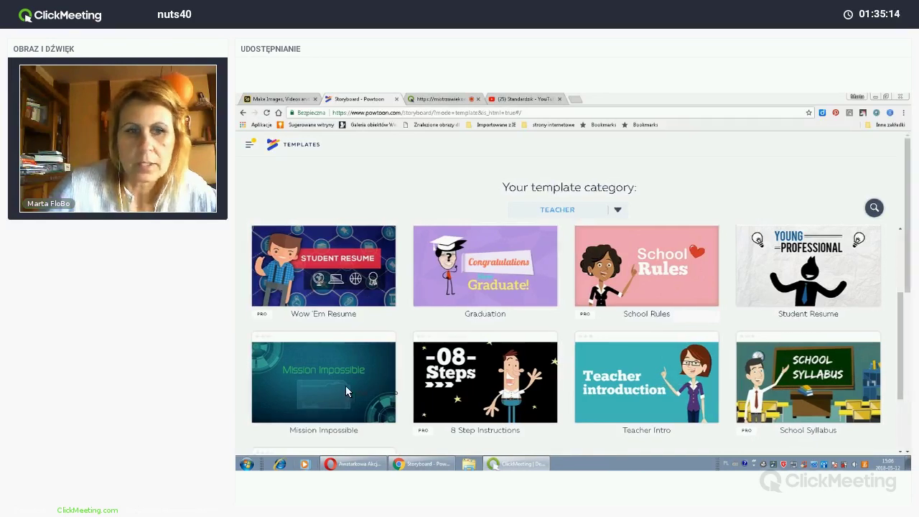
scroll(826, 309, "down", 2)
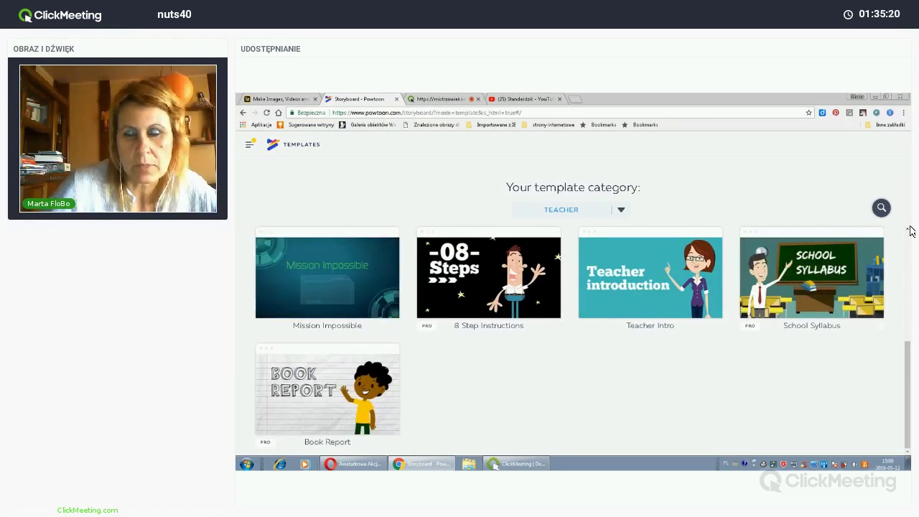
scroll(885, 353, "up", 5)
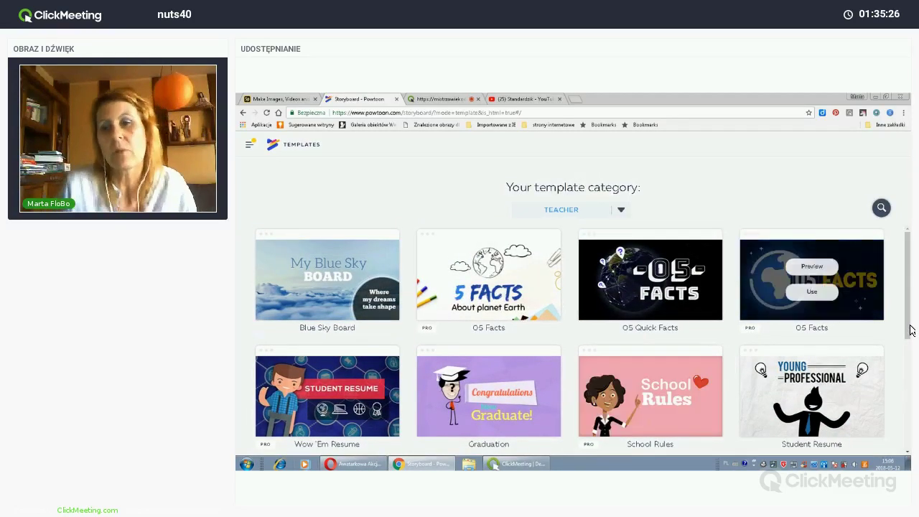
scroll(912, 331, "down", 3)
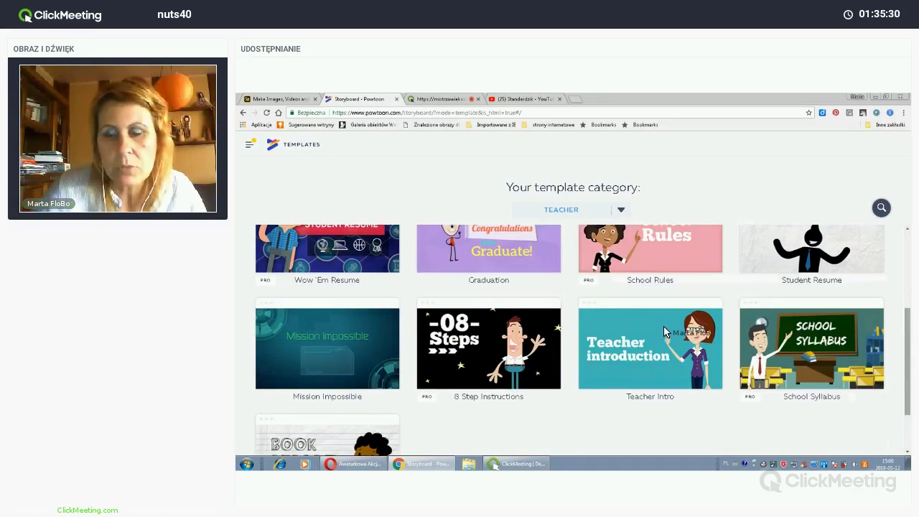
Play the preview of the Teacher Intro template, adjusting its sound volume before resuming playback
mouse_move(661, 342)
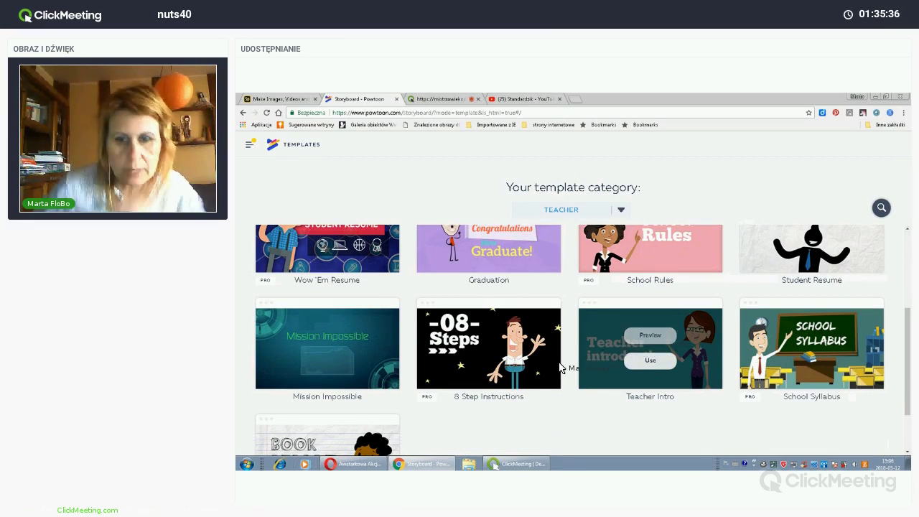
left_click(716, 319)
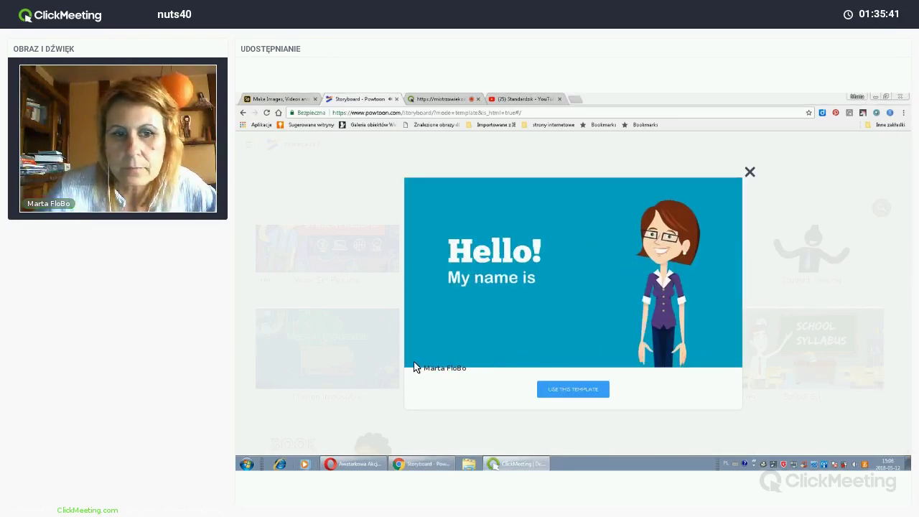
left_click(703, 336)
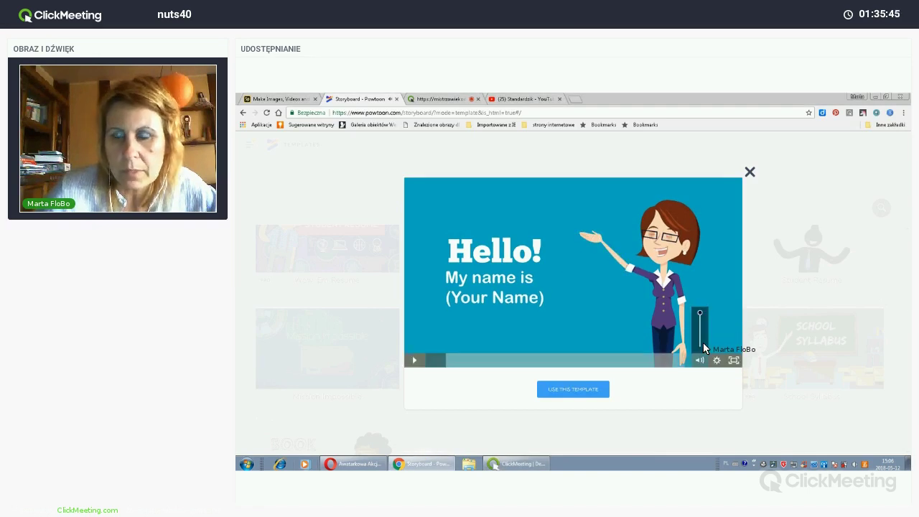
left_click(408, 361)
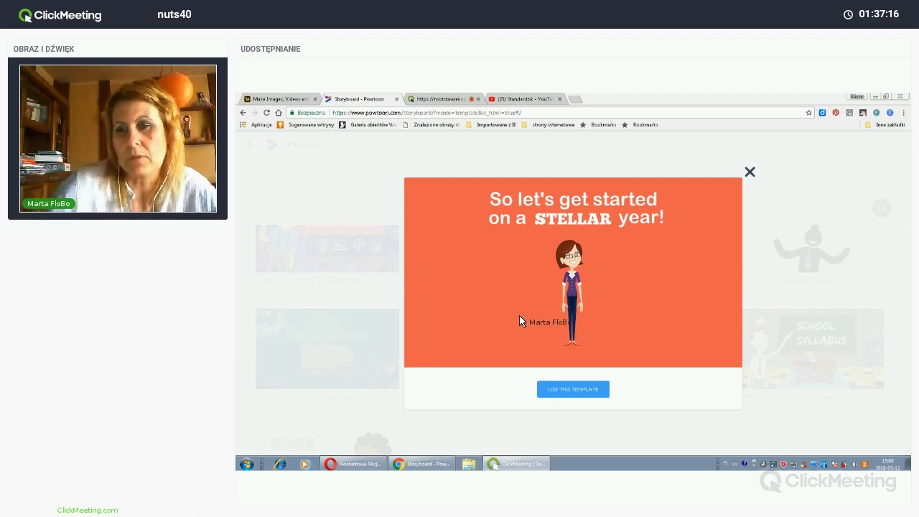
Open the Teacher Intro template for editing, viewing the ClickMeeting room while it loads, and look through the template's slides
left_click(564, 396)
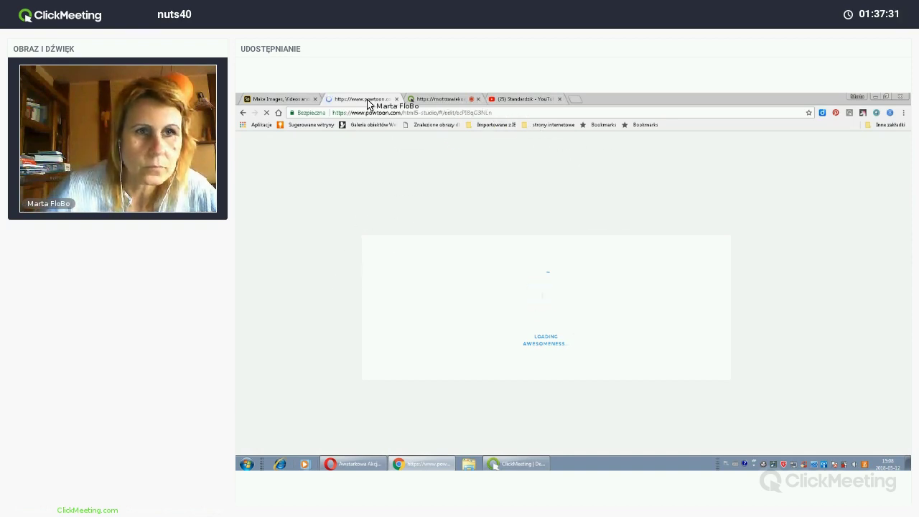
left_click(430, 99)
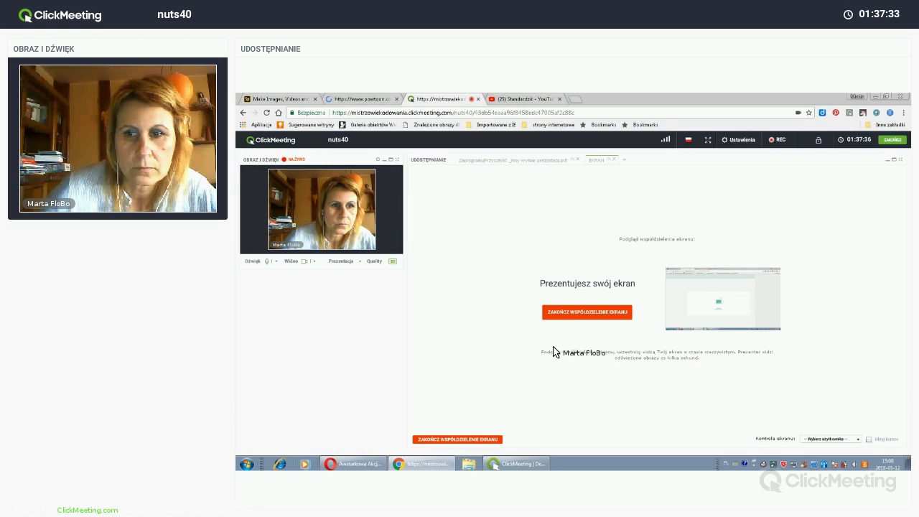
key("ctrl+shift+Tab")
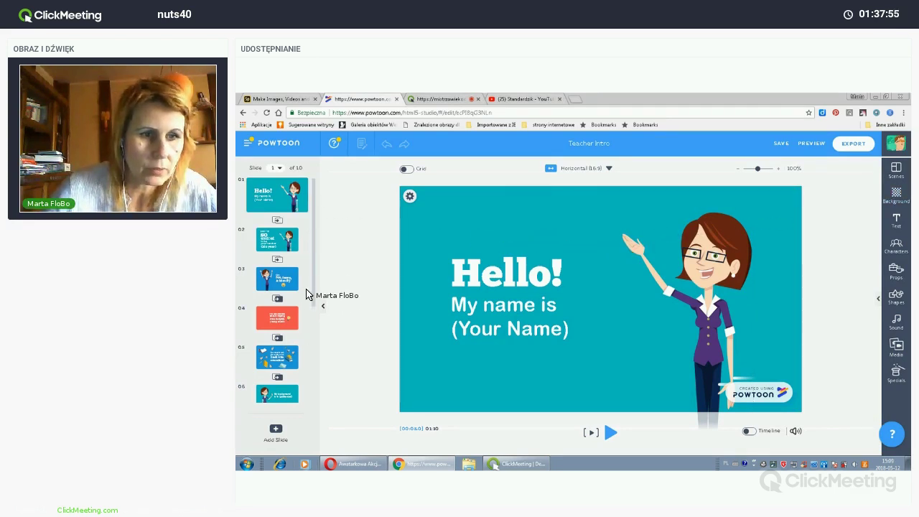
scroll(304, 327, "down", 2)
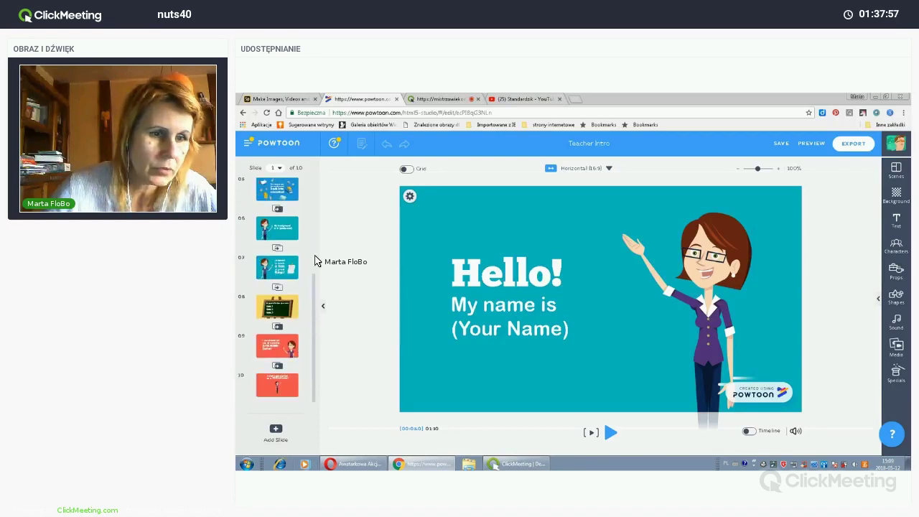
scroll(300, 190, "down", 3)
scroll(301, 190, "up", 6)
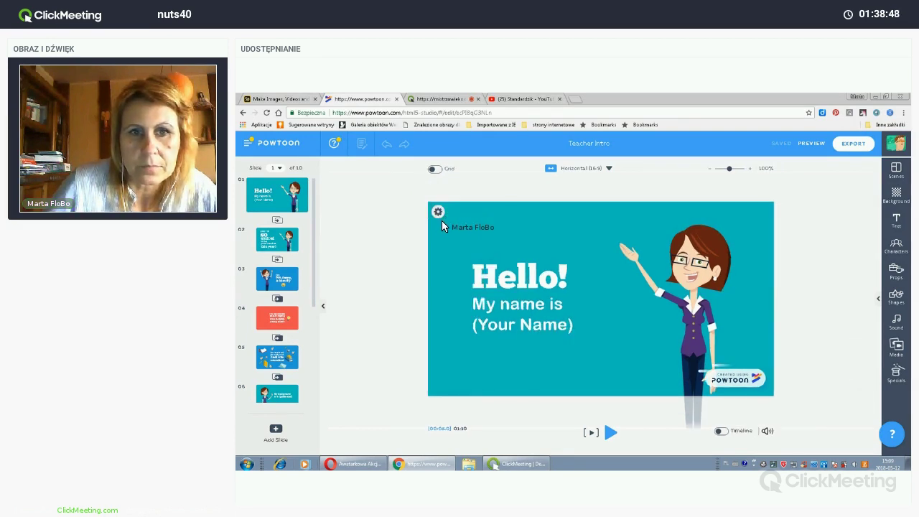
Examine the background swap and colour options for slide 1, leaving them without choosing a new background
left_click(439, 213)
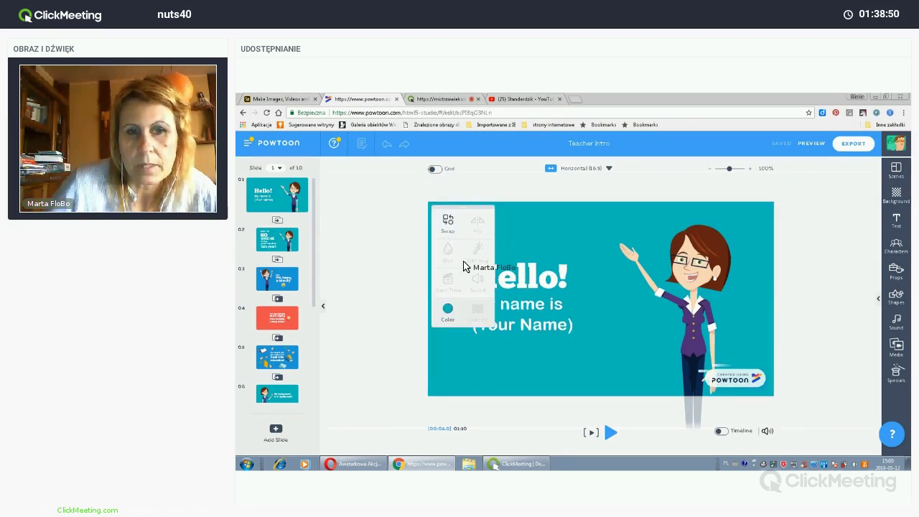
left_click(896, 192)
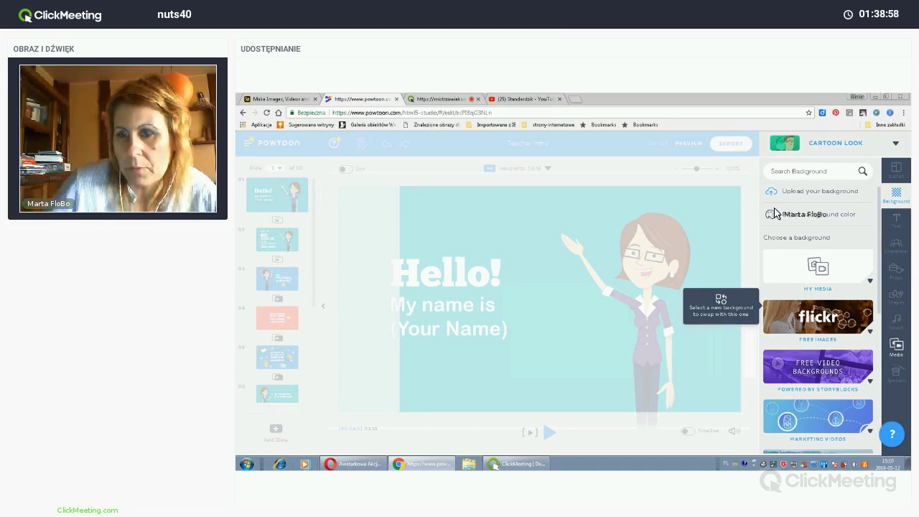
scroll(761, 186, "down", 5)
left_click(427, 215)
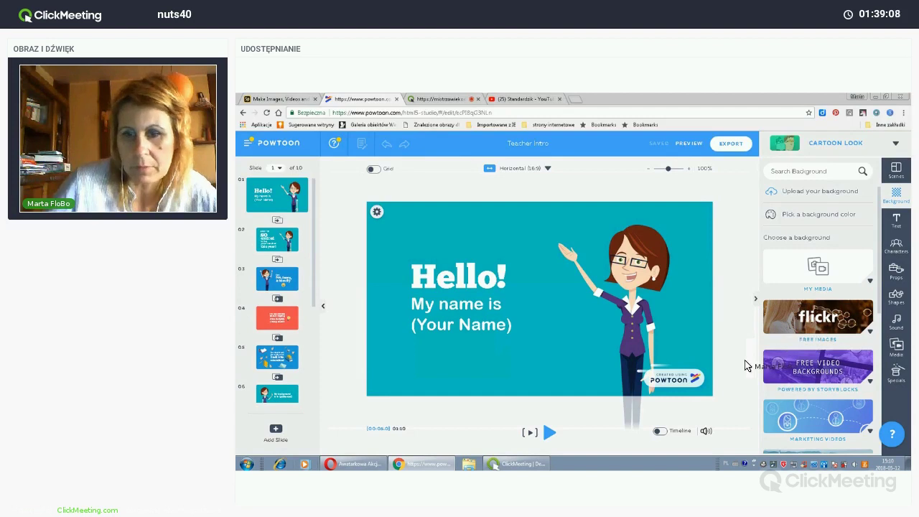
left_click(640, 428)
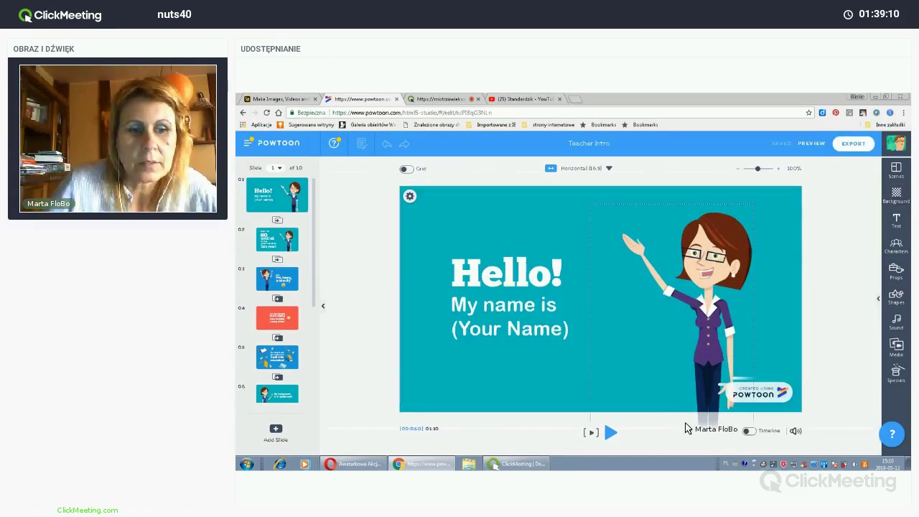
Turn on slide 1's timeline and select its element markers to show the timing of the character and text lines
left_click(747, 432)
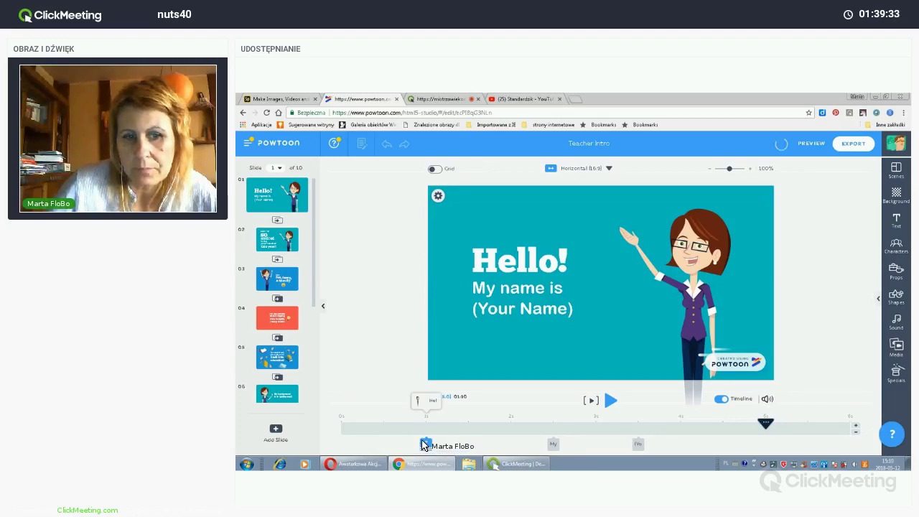
left_click(426, 445)
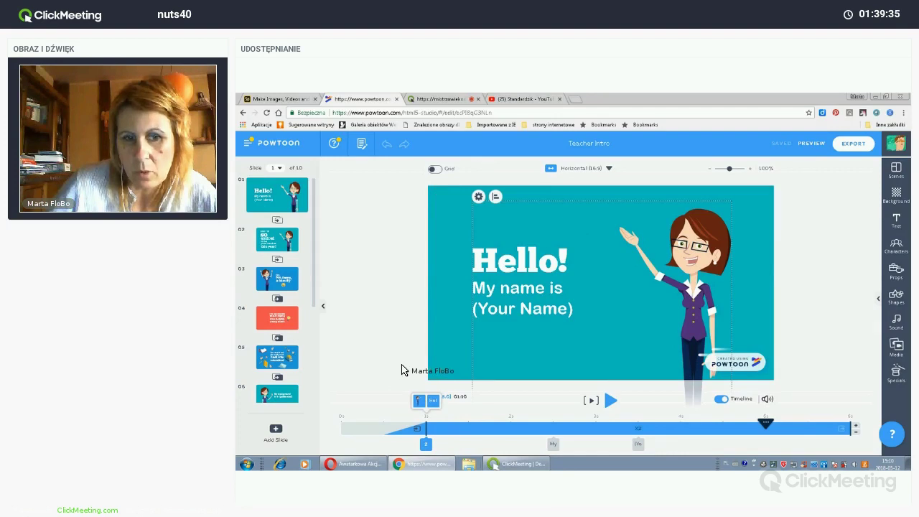
left_click(551, 447)
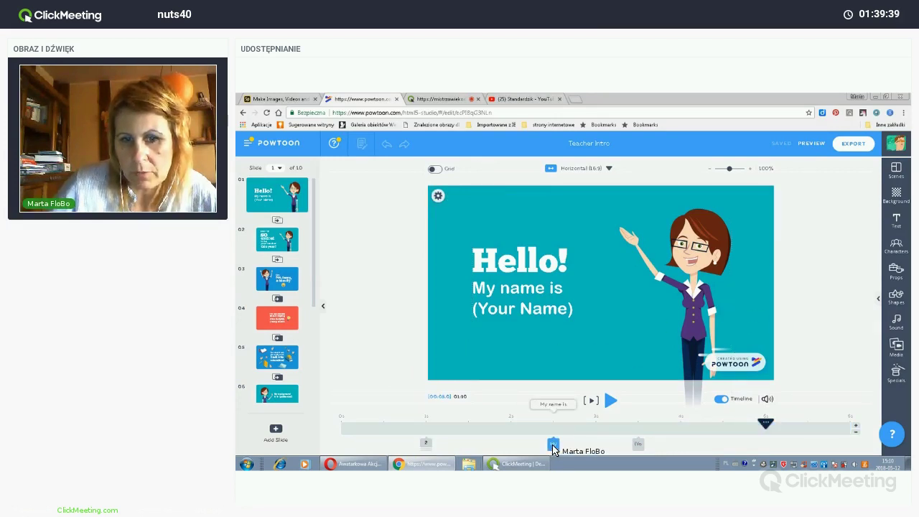
left_click(535, 399)
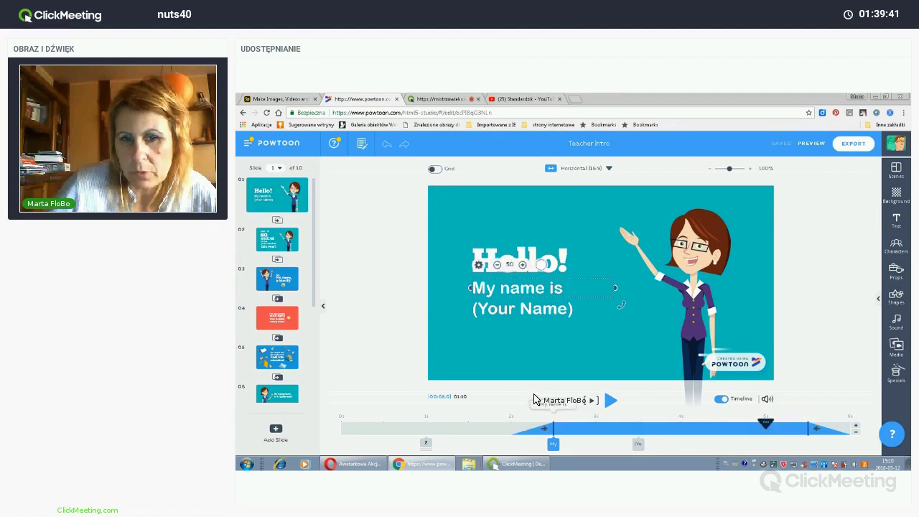
left_click(643, 447)
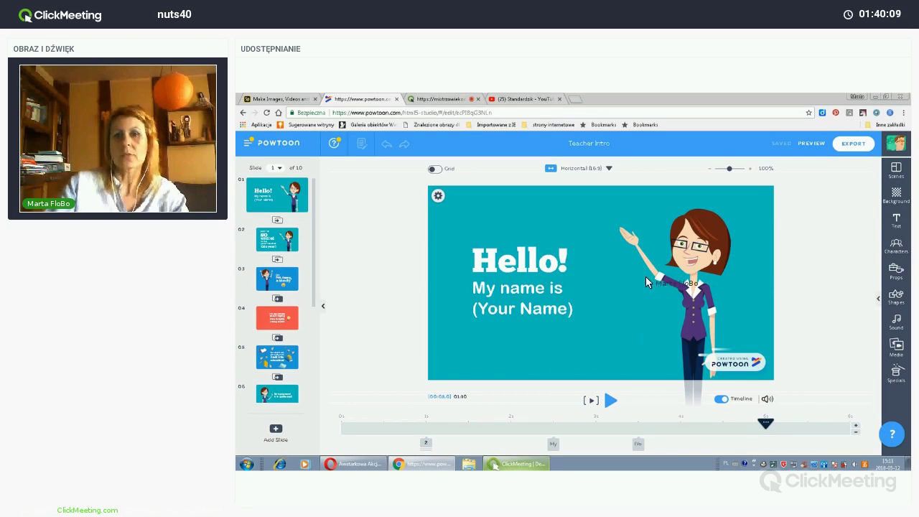
Replace the "Hello!" heading on slide 1 with "Cześć!"
left_click(508, 261)
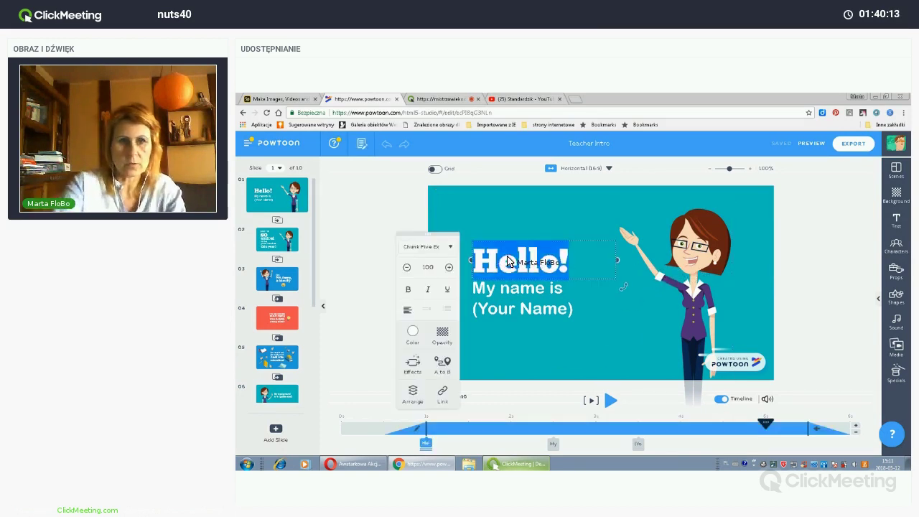
type("Cz")
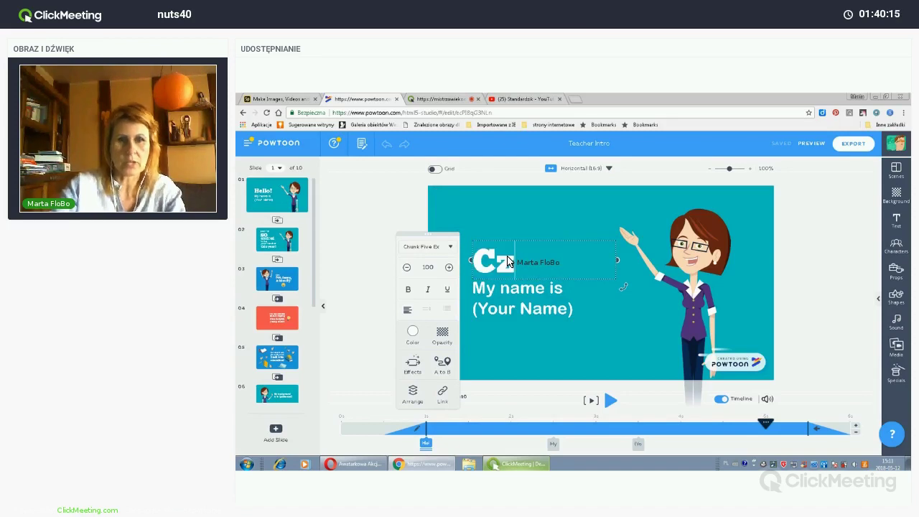
type("eść!")
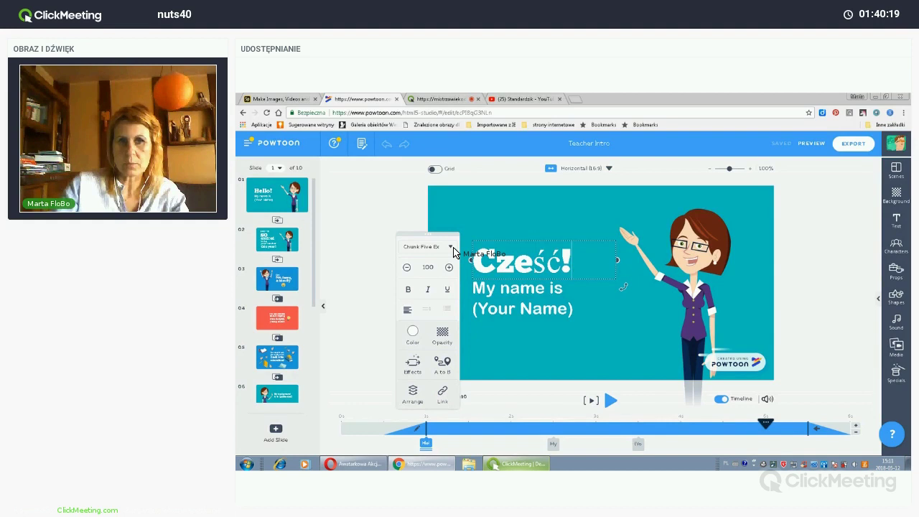
Change the font of the "Cześć!" heading on slide 1 to Flow (Courgette)
key("ctrl+a")
key("Escape")
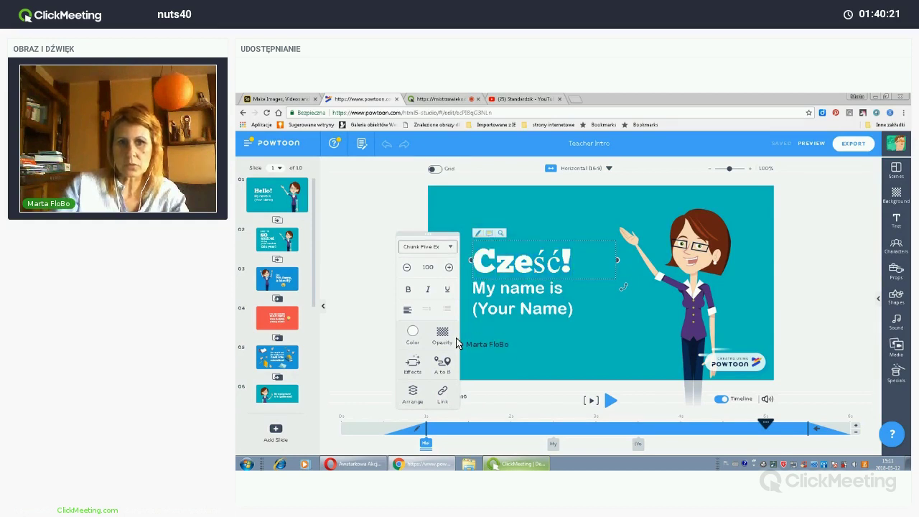
left_click(427, 247)
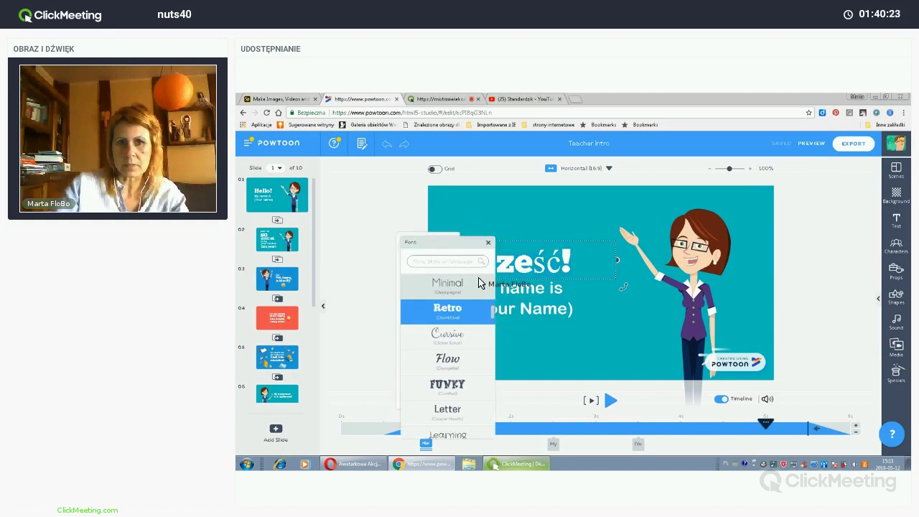
left_click(447, 359)
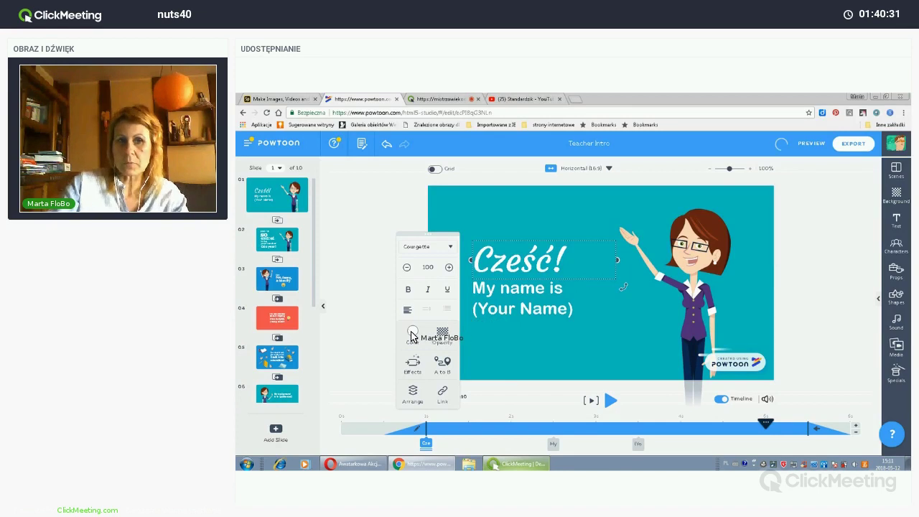
Change the colour of the "Cześć!" heading on slide 1 to red
left_click(437, 297)
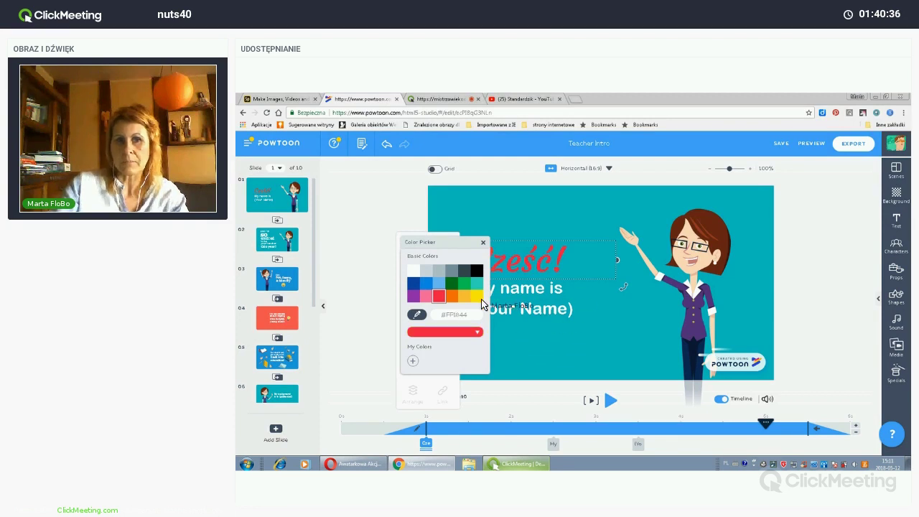
left_click(491, 258)
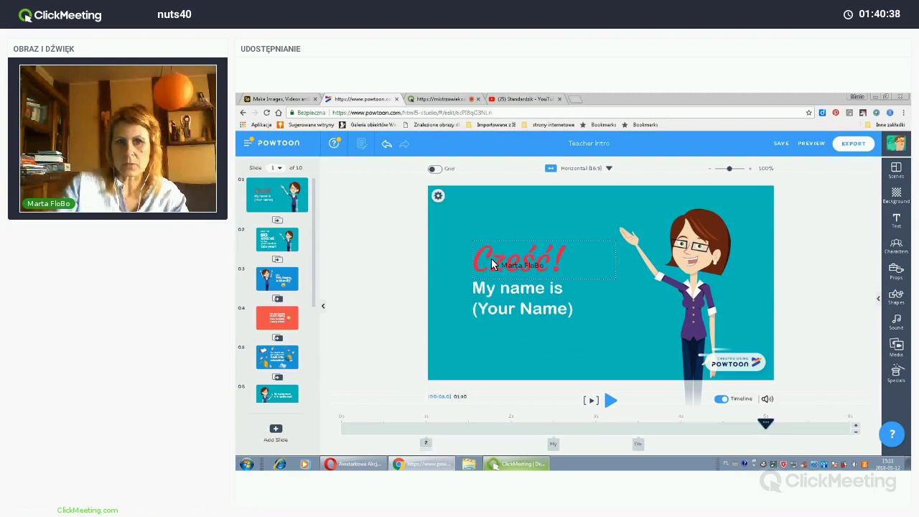
Add an A to B movement to the "Cześć!" heading, with its end point slightly below and right of the start
left_click(492, 264)
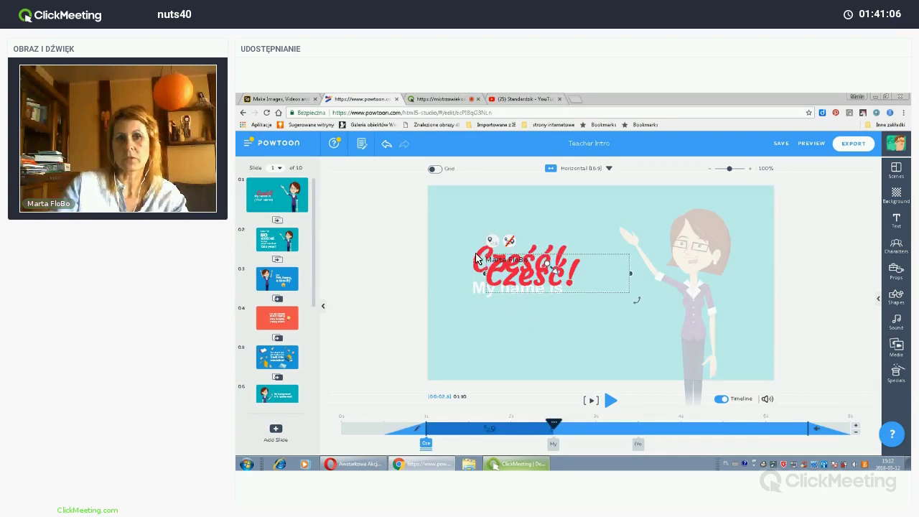
left_click(500, 265)
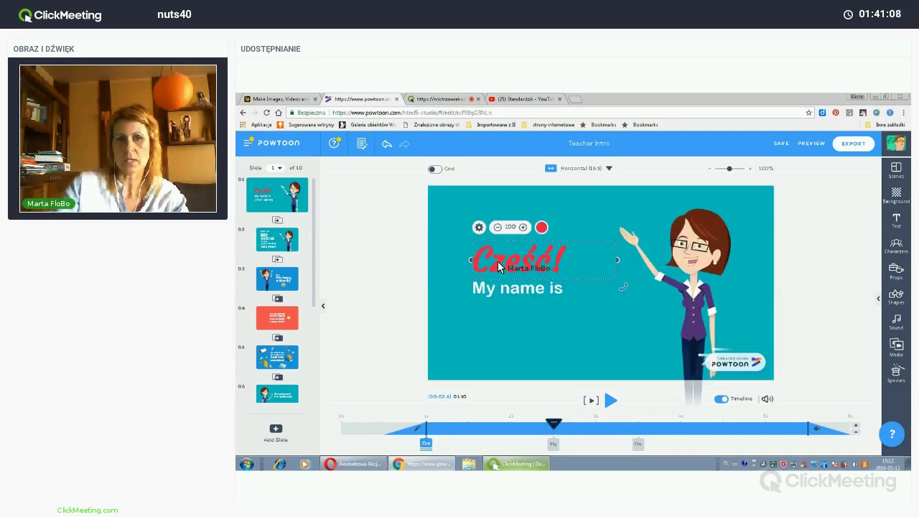
double_click(499, 264)
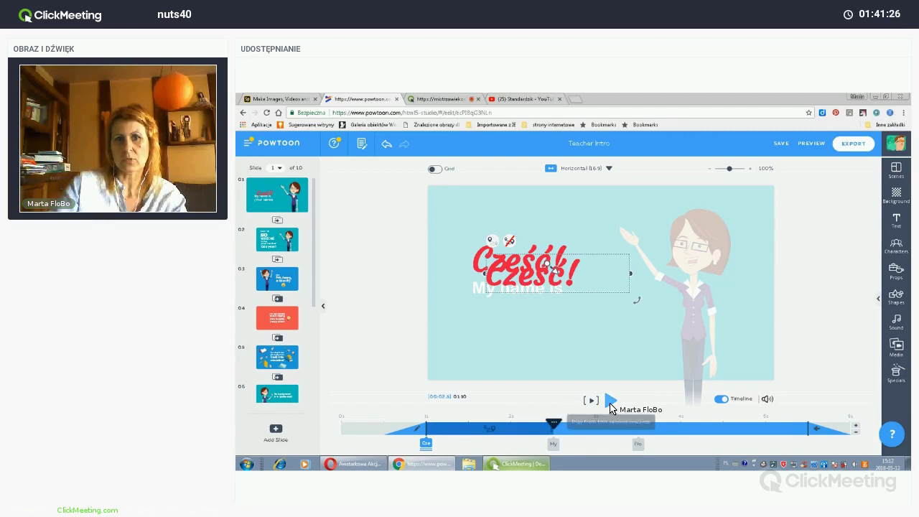
Play the presentation and replay slide 1 from its start to check the movement of the "Cześć!" heading
left_click(608, 405)
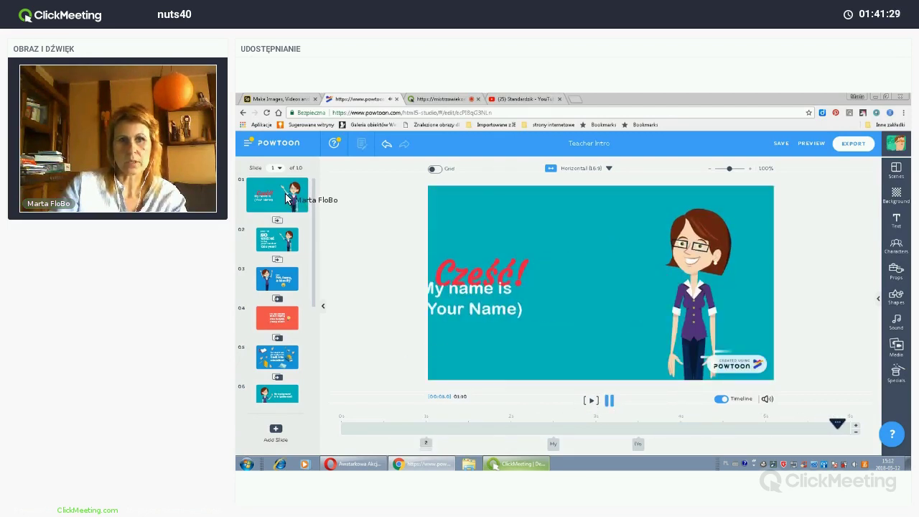
key("space")
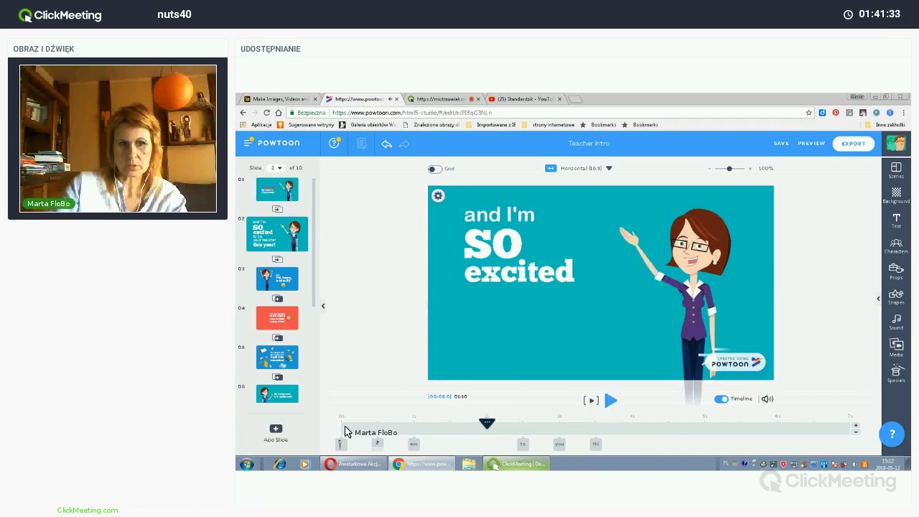
left_click(610, 401)
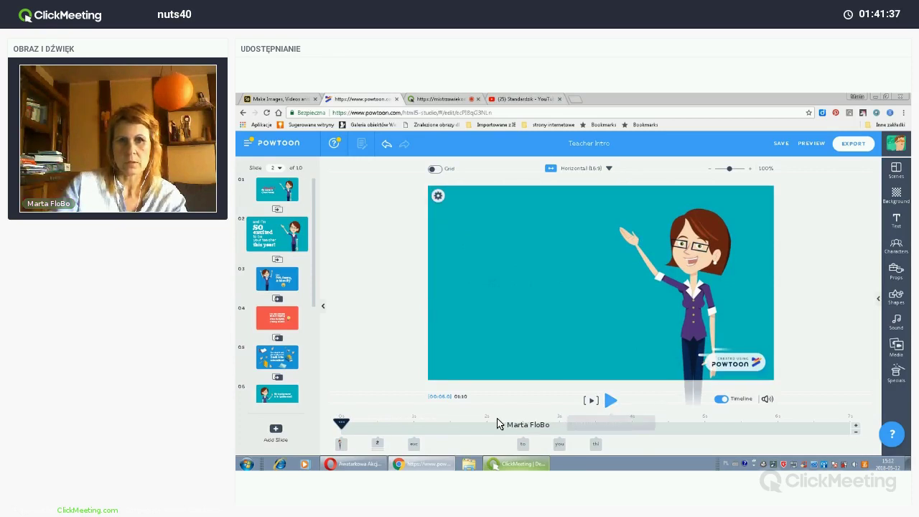
left_click(589, 402)
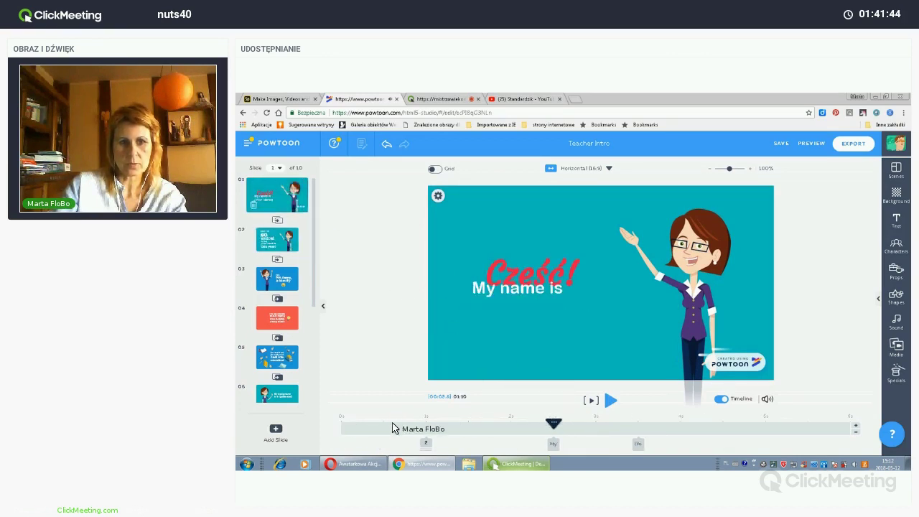
left_click(612, 403)
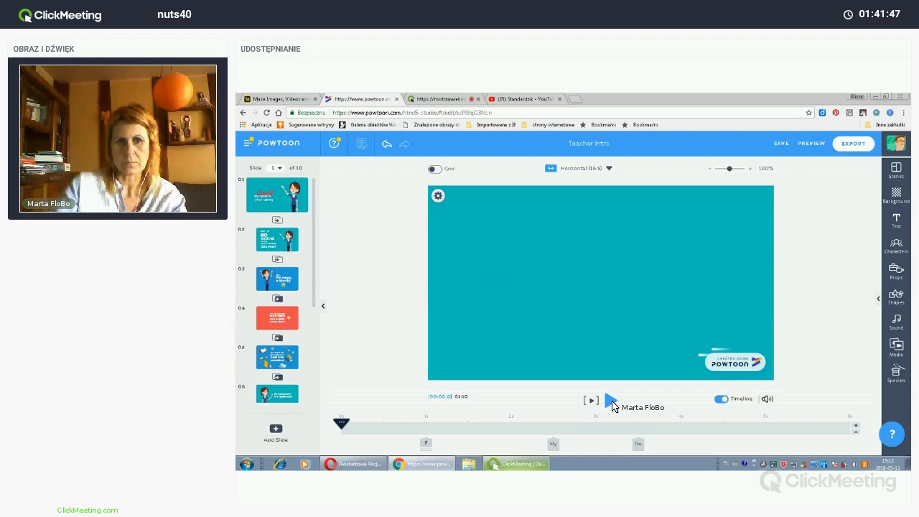
left_click(612, 402)
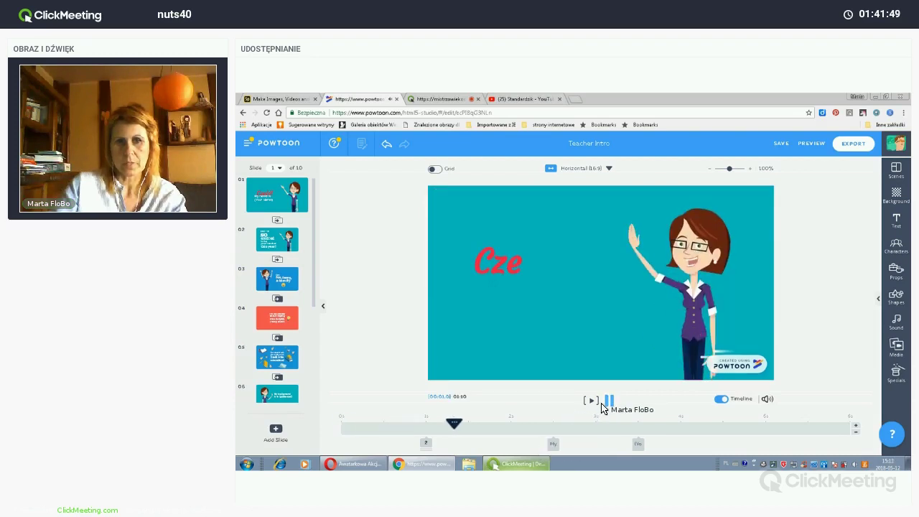
left_click(682, 429)
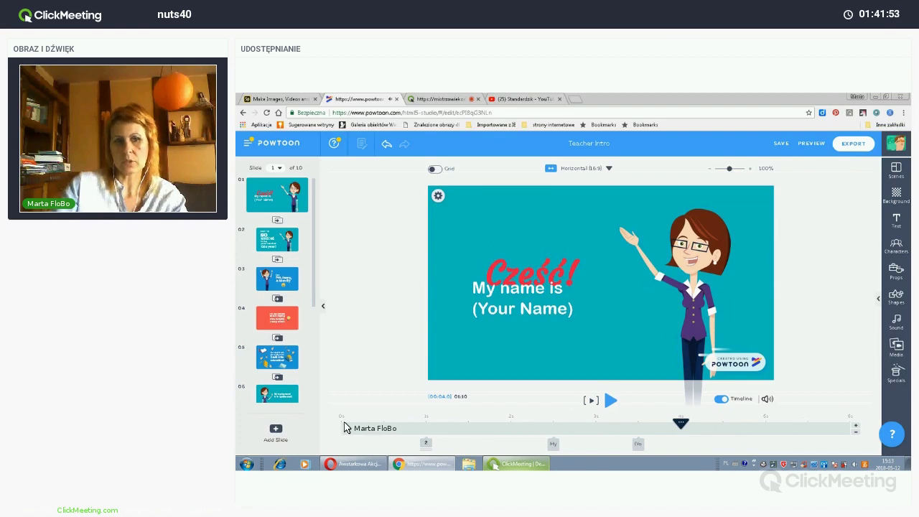
Inspect the "Cześć!" heading and its A to B path at the 1-second mark of slide 1
left_click(287, 197)
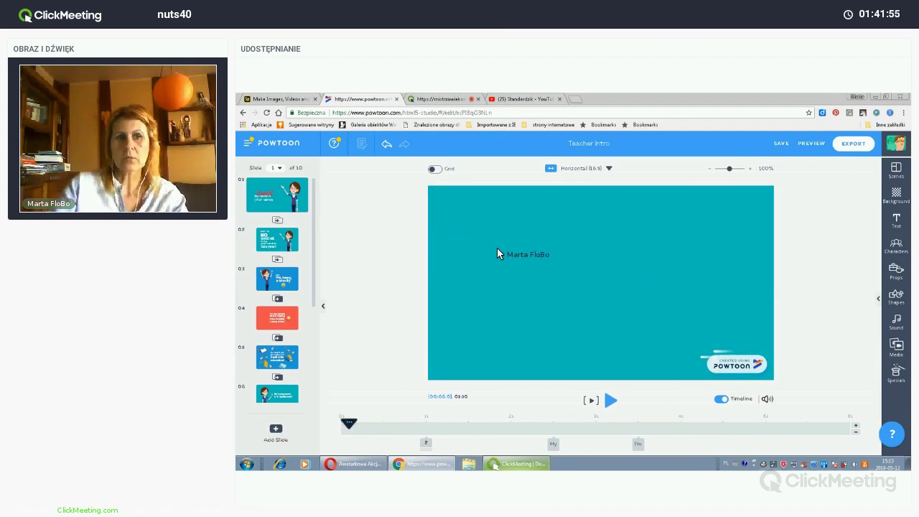
left_click(426, 424)
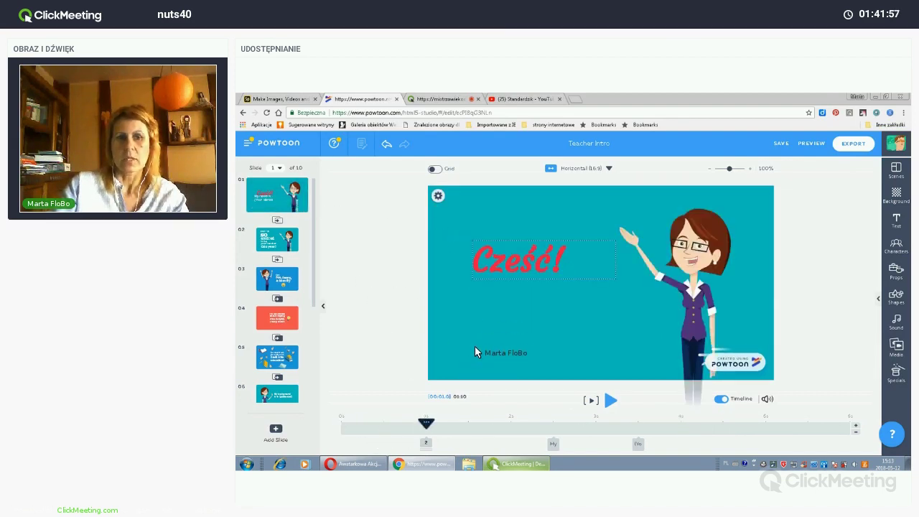
left_click(536, 276)
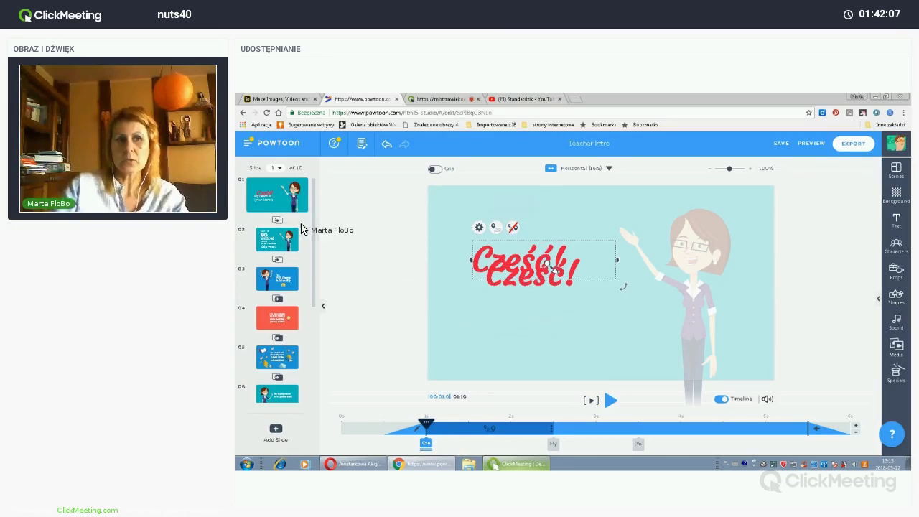
left_click(400, 407)
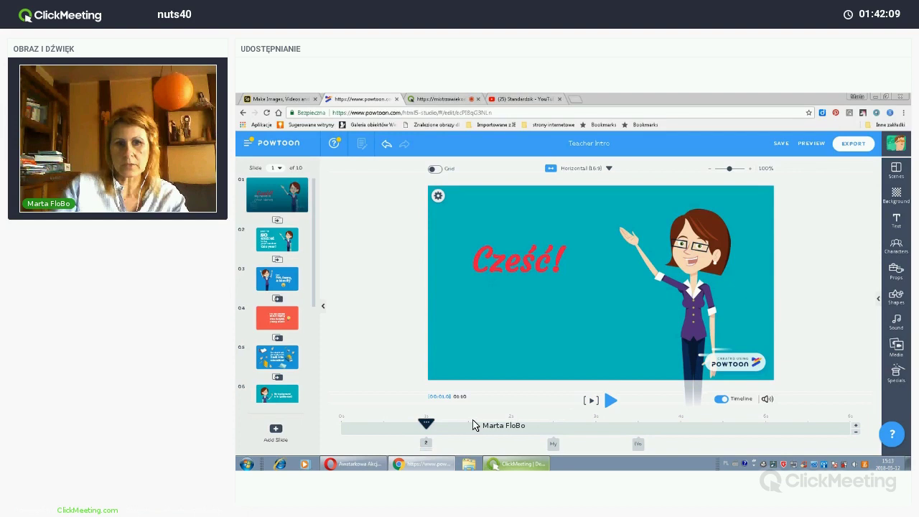
Move the "My name is" line slightly down, clear of the heading, and replace its text with "Nazywam się"
left_click(536, 442)
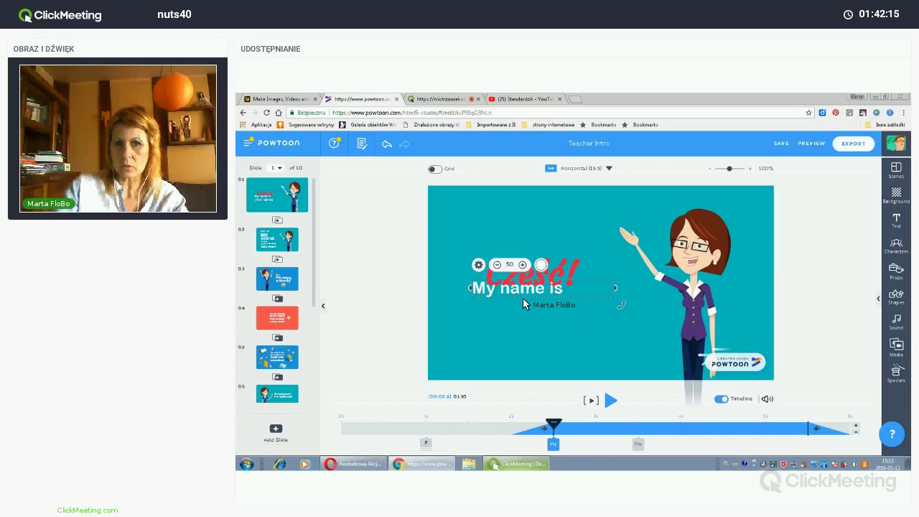
left_click(507, 300)
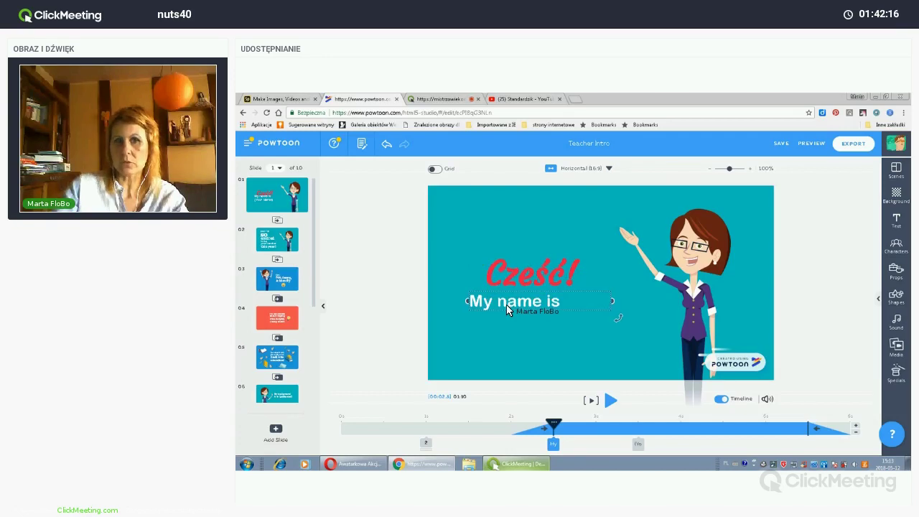
double_click(564, 296)
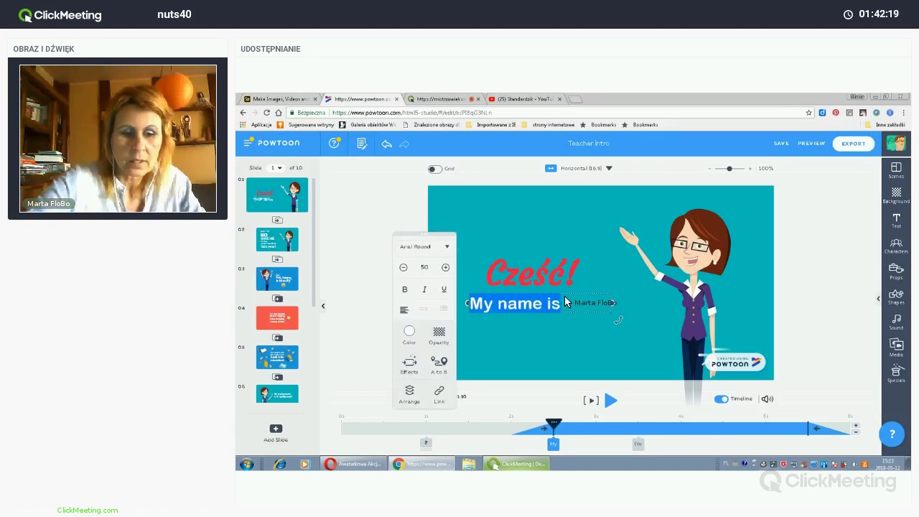
type("Nazywam")
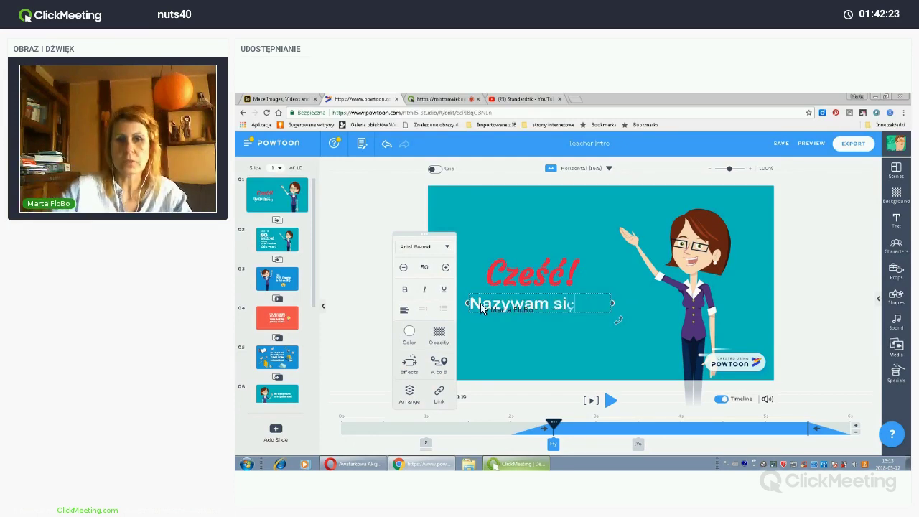
Try the Pencil, Free Spirit (Brusher), Cursive (Clicker Script) and Glass Antiqua fonts on the "Nazywam się" line
left_click(446, 249)
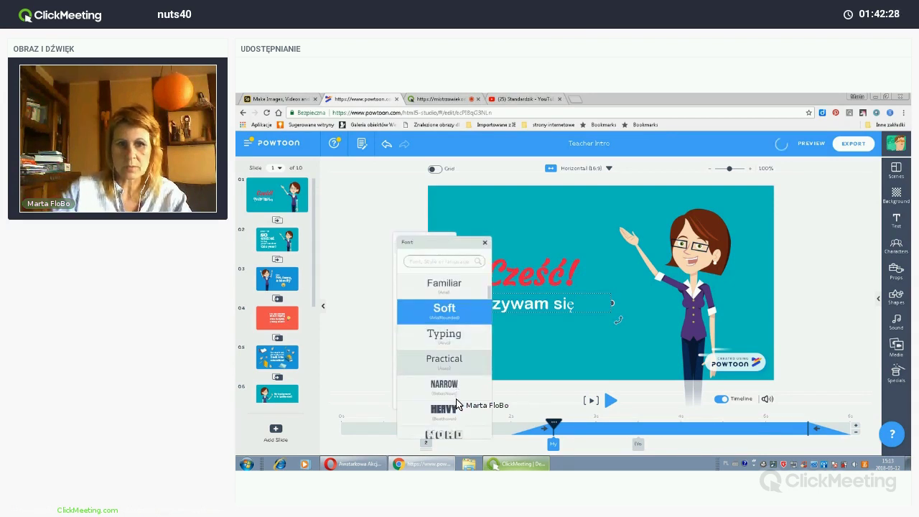
scroll(457, 397, "down", 2)
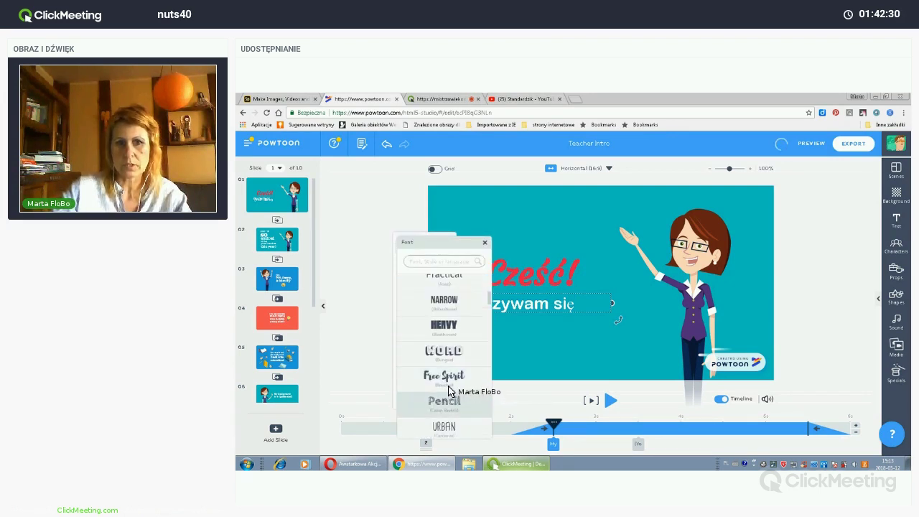
left_click(451, 397)
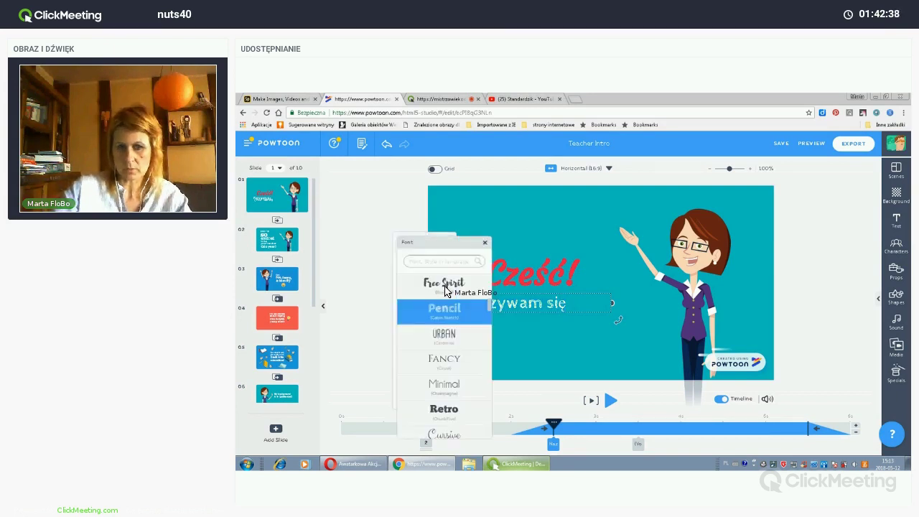
left_click(454, 268)
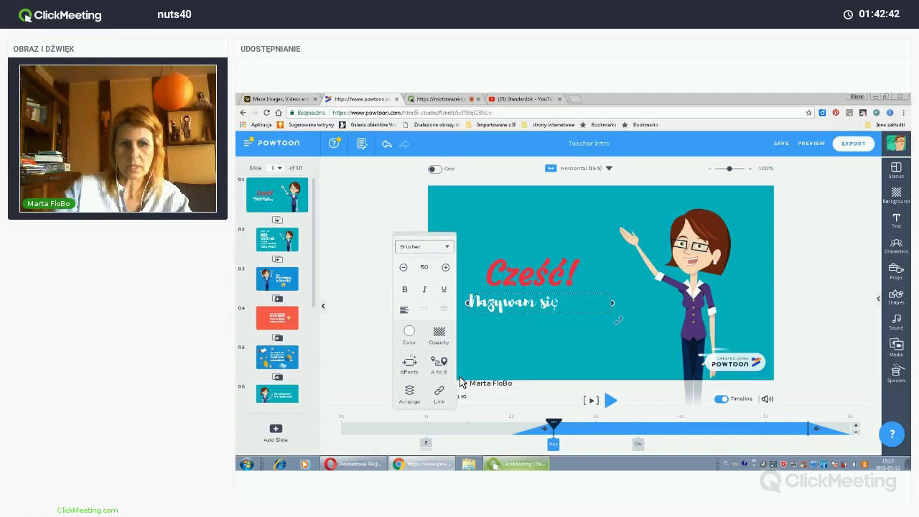
scroll(462, 383, "down", 3)
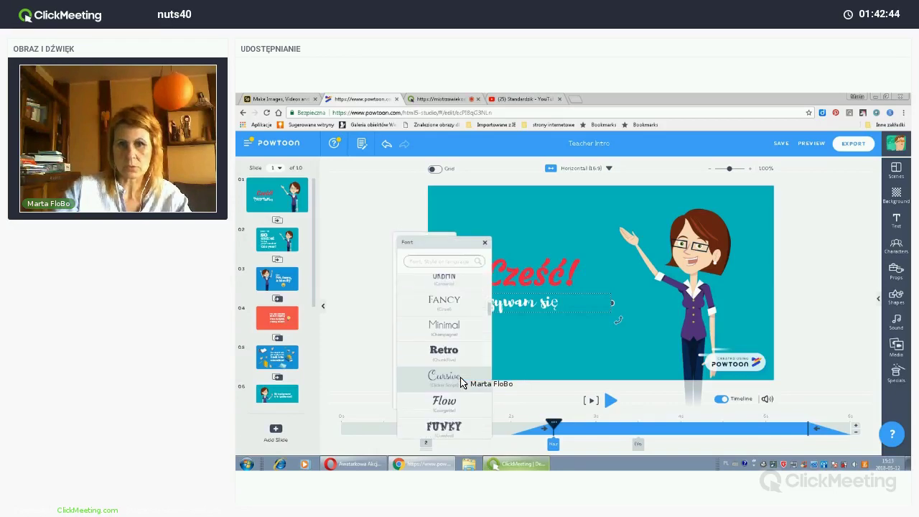
left_click(462, 383)
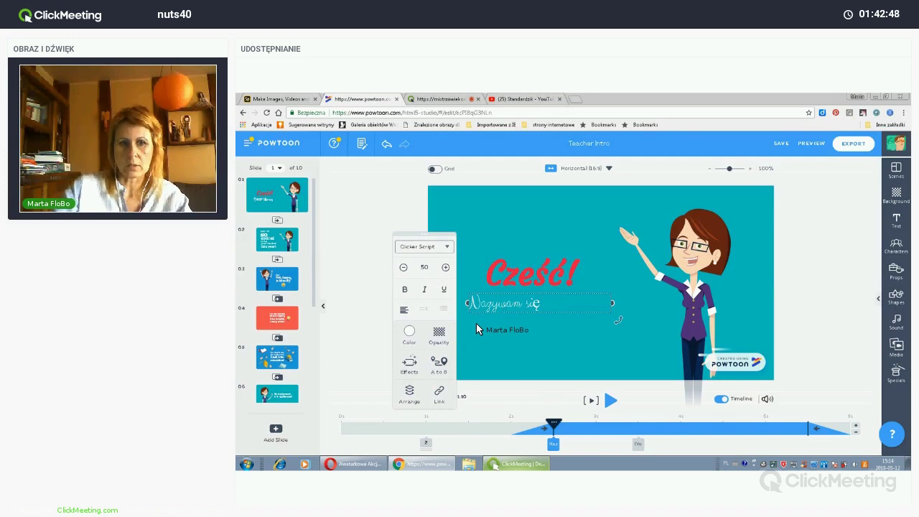
scroll(460, 395, "down", 3)
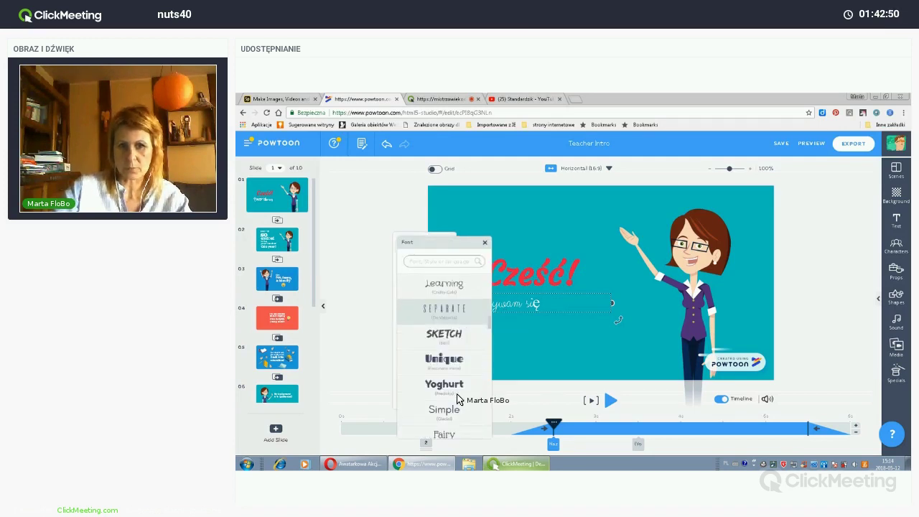
scroll(457, 394, "down", 1)
left_click(452, 389)
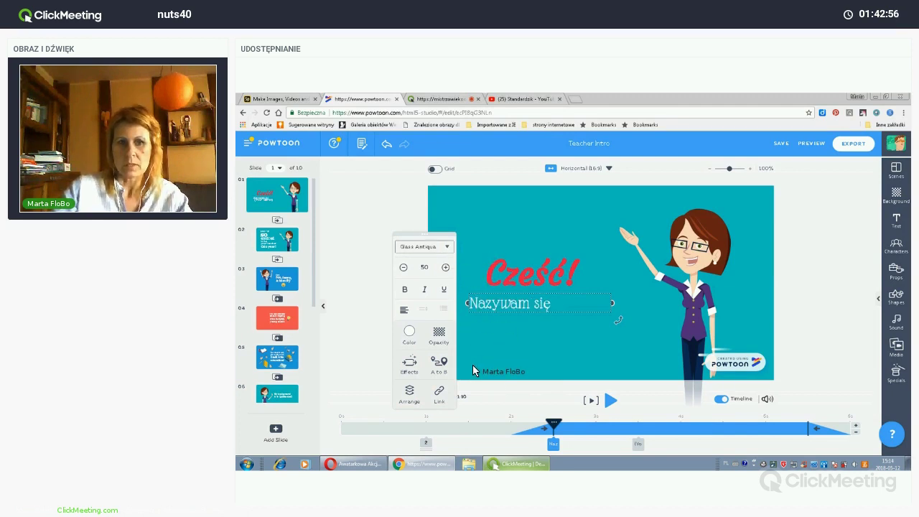
Set the font of the "Nazywam się" line to Lifestyle (Montserrat)
scroll(467, 374, "down", 5)
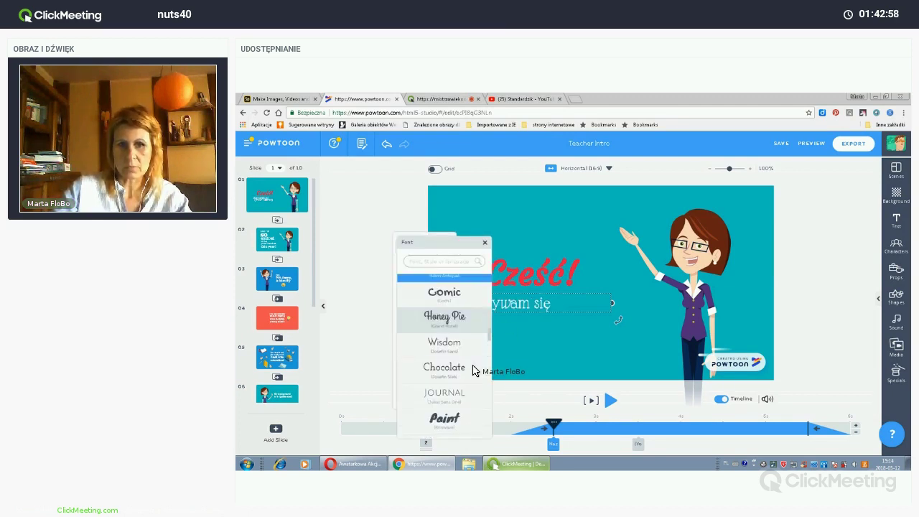
scroll(462, 377, "down", 1)
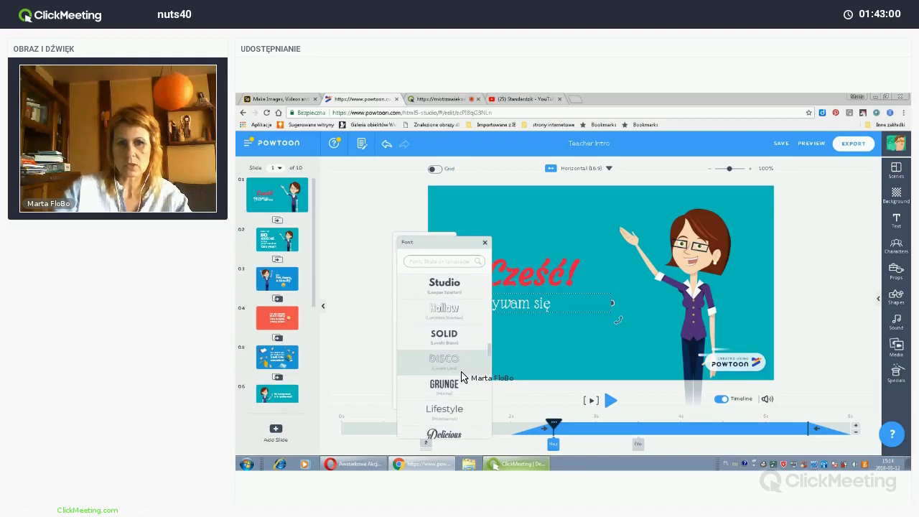
scroll(462, 375, "down", 1)
left_click(462, 375)
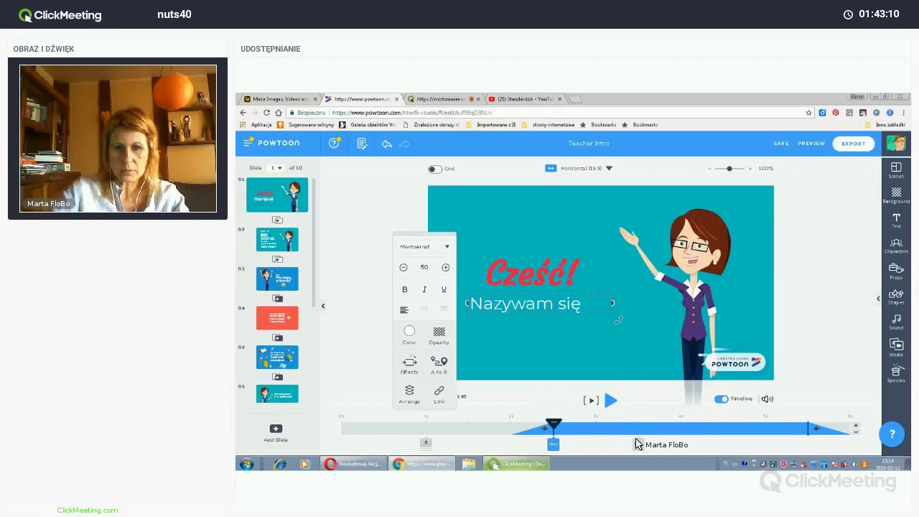
Reposition the "(Your Name)" and "Nazywam się" lines under the heading so that they no longer overlap
left_click(591, 400)
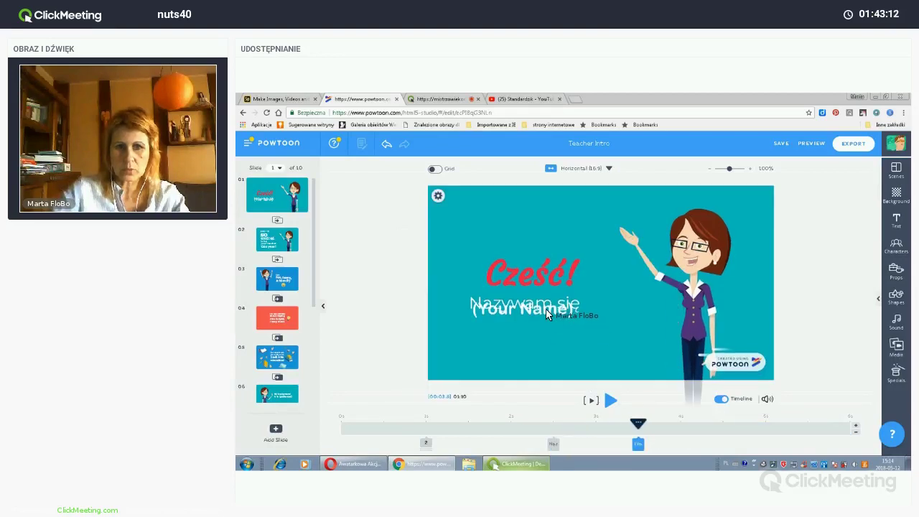
left_click(544, 316)
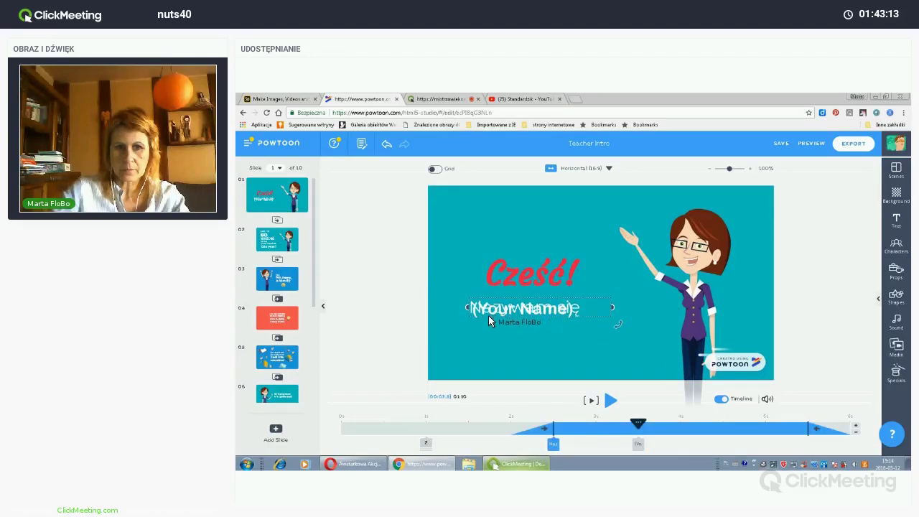
left_click(527, 315)
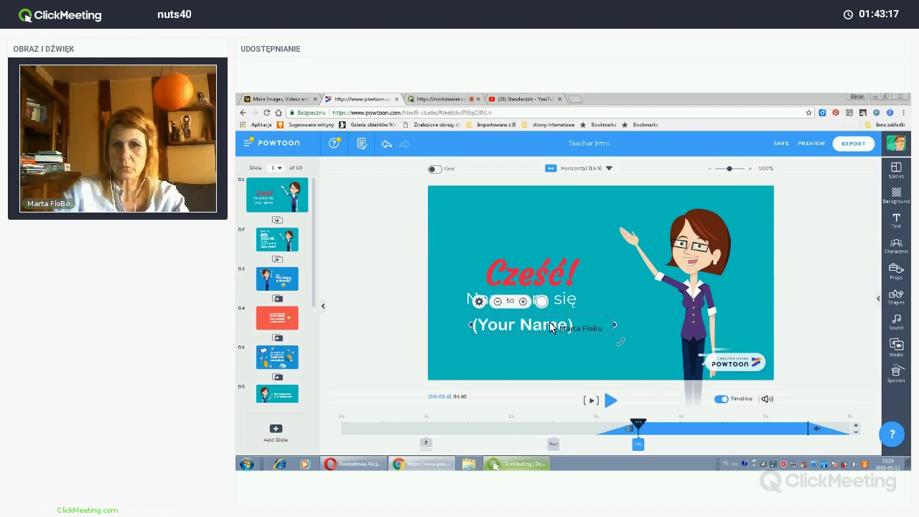
left_click(548, 325)
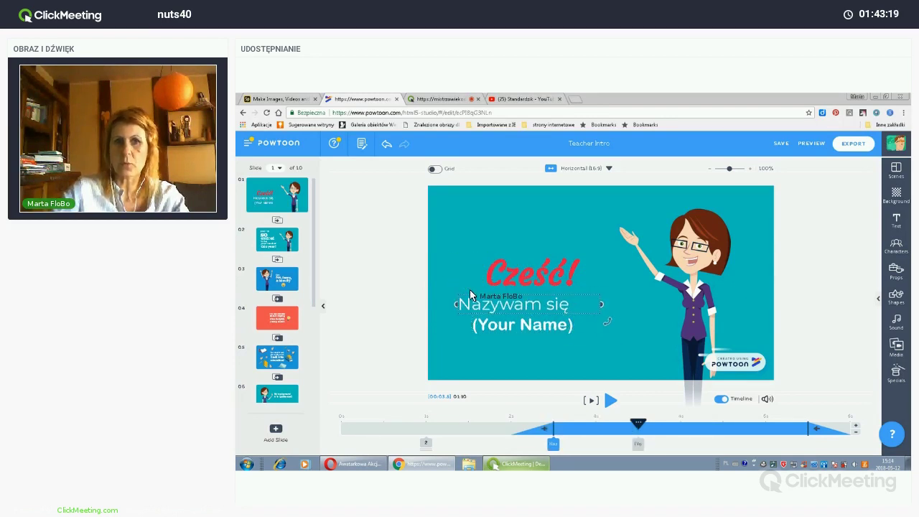
Replace the "(Your Name)" placeholder on slide 1 with "pani" followed by the presenter's name
left_click(536, 325)
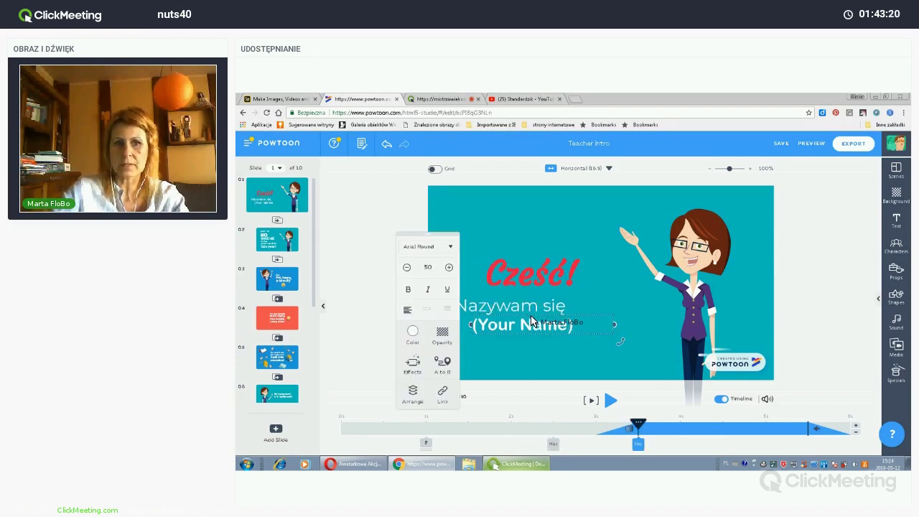
double_click(573, 325)
left_click_drag(573, 325, 481, 328)
left_click(482, 328)
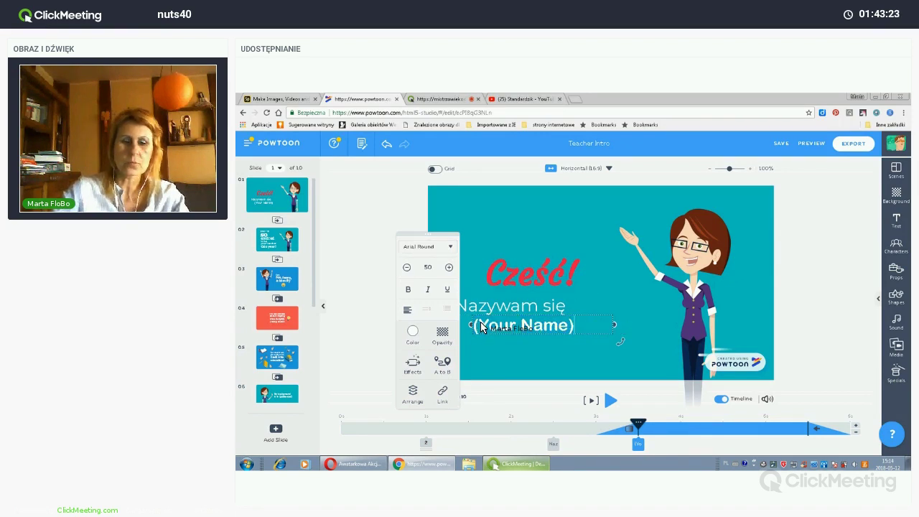
key("ctrl+a")
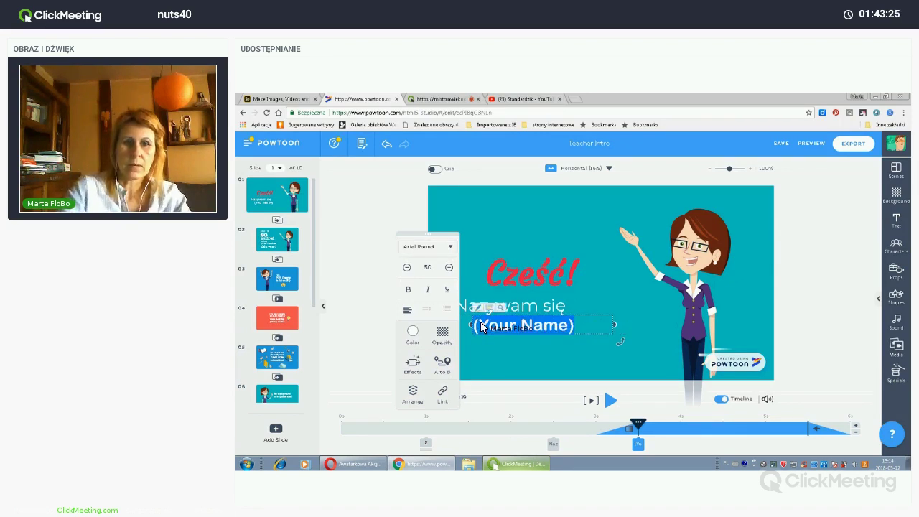
type("pani")
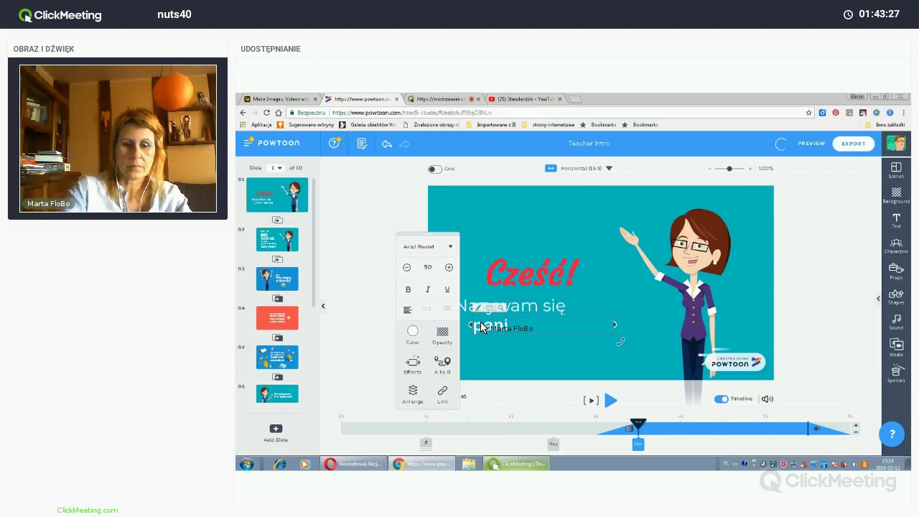
type(" FloBo")
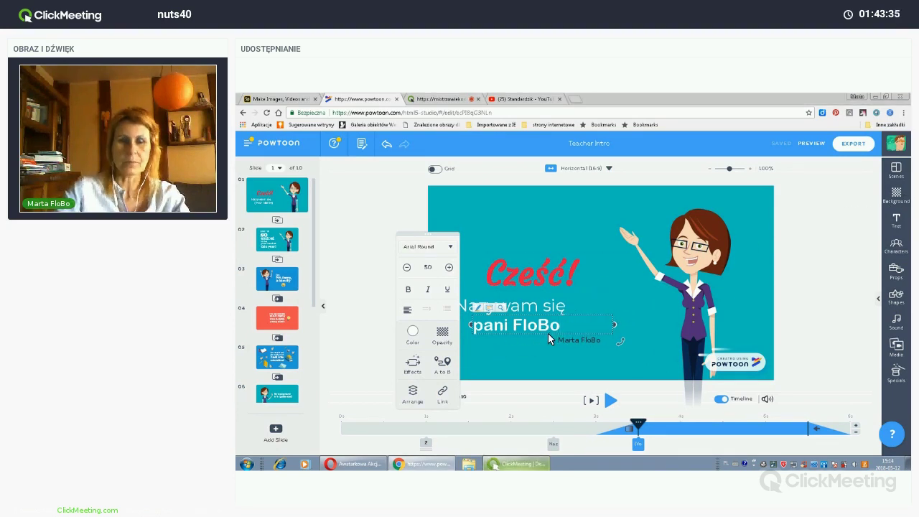
left_click(557, 295)
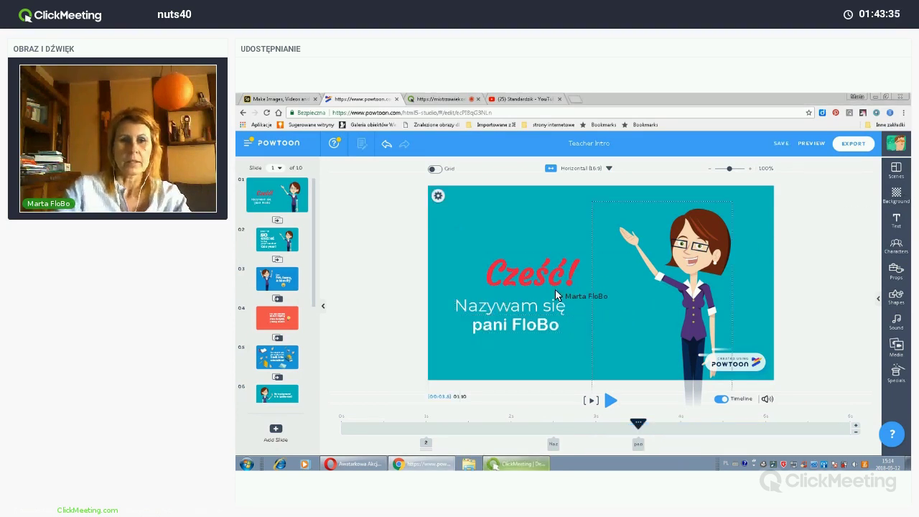
Change the text colour of the presenter's name line to the basic purple, #8E24AA
double_click(508, 327)
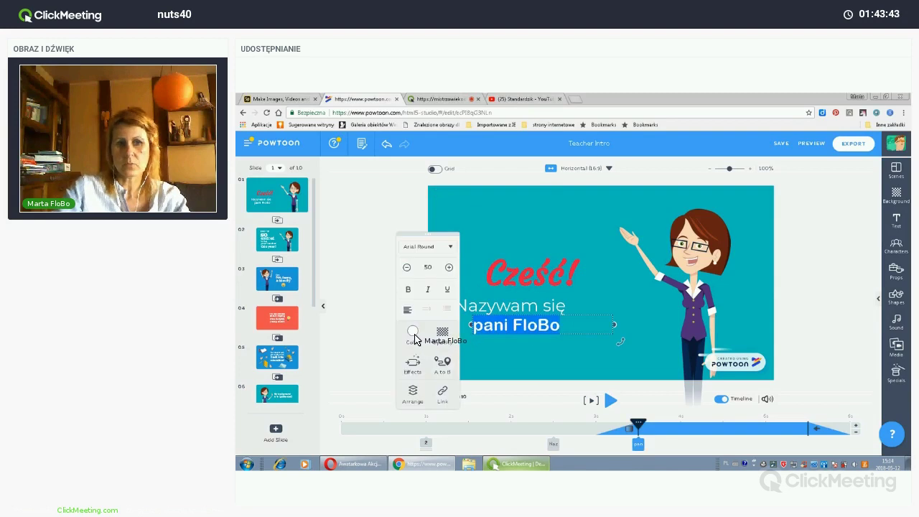
left_click(413, 335)
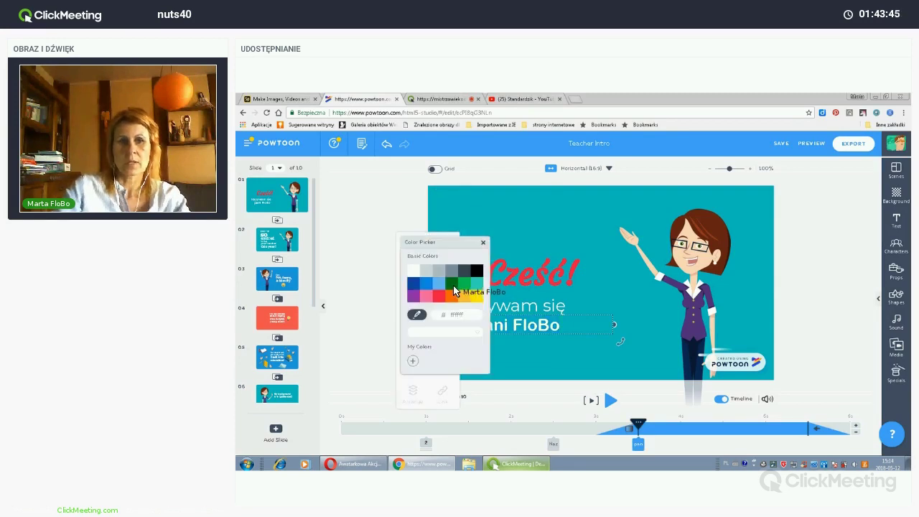
left_click(414, 298)
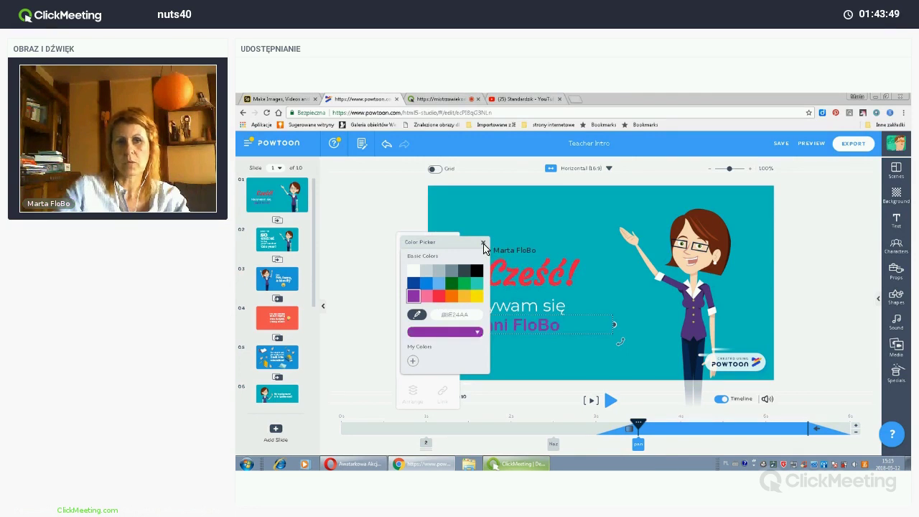
Look through the available enter effects for the presenter's name line, then close the effects without choosing one
left_click(414, 374)
left_click(414, 374)
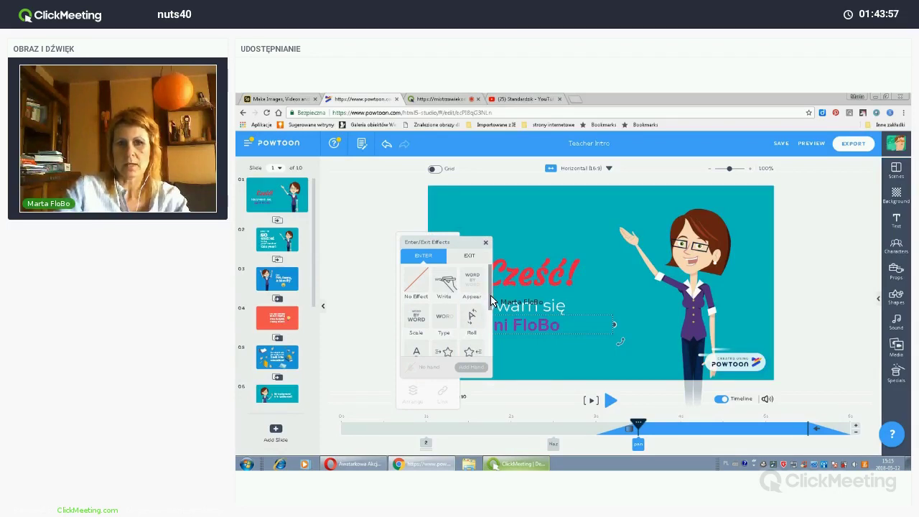
scroll(445, 309, "down", 1)
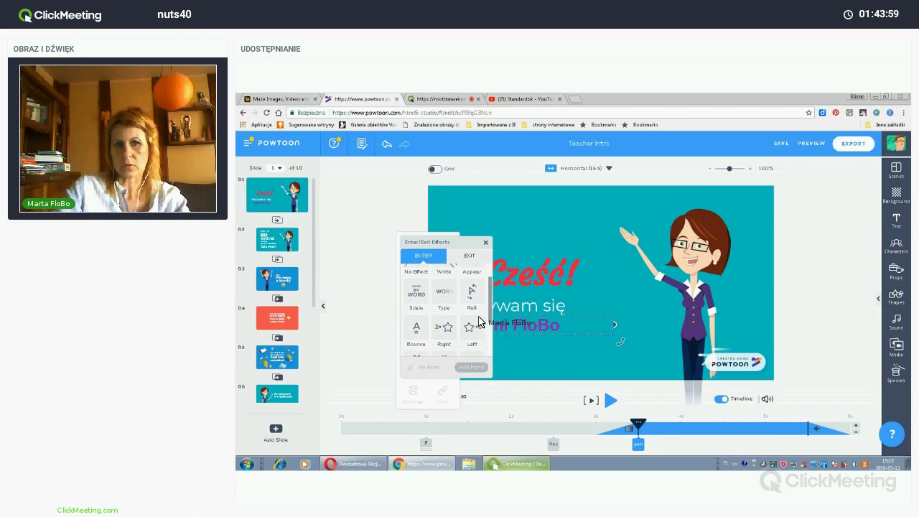
scroll(481, 323, "down", 1)
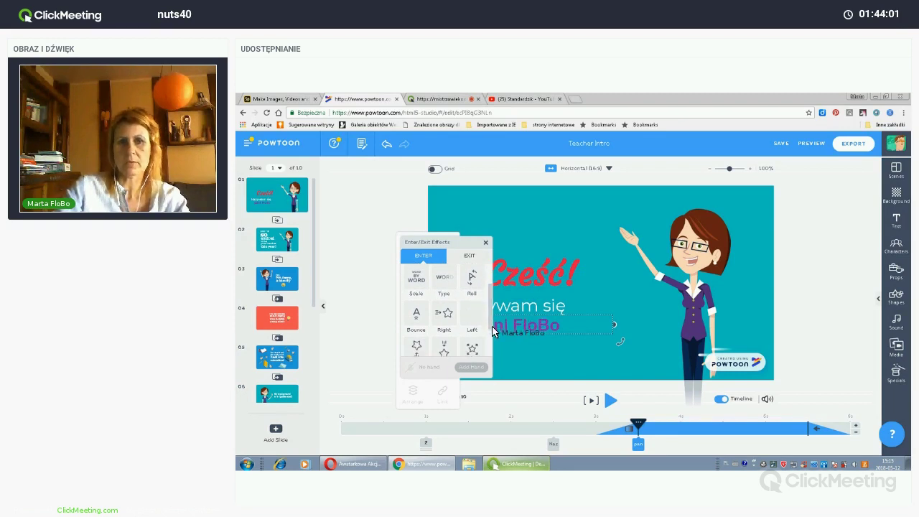
scroll(494, 329, "down", 1)
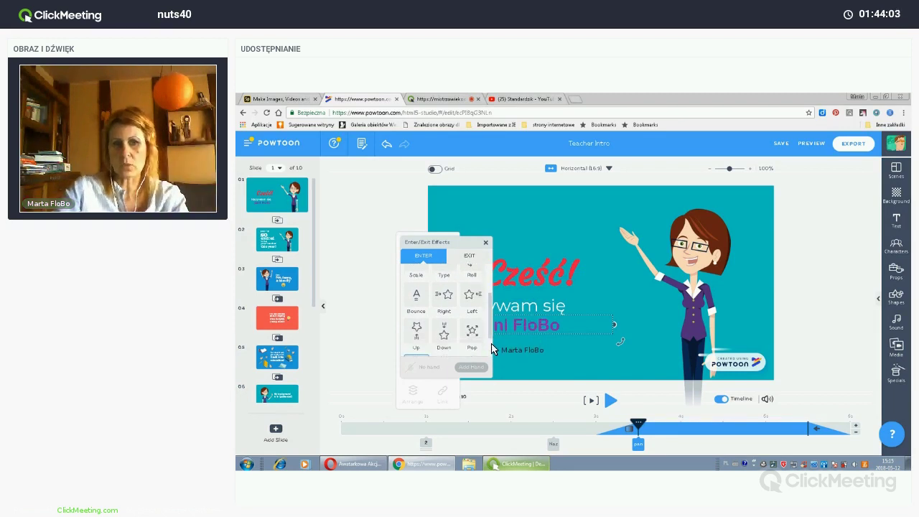
scroll(495, 315, "up", 2)
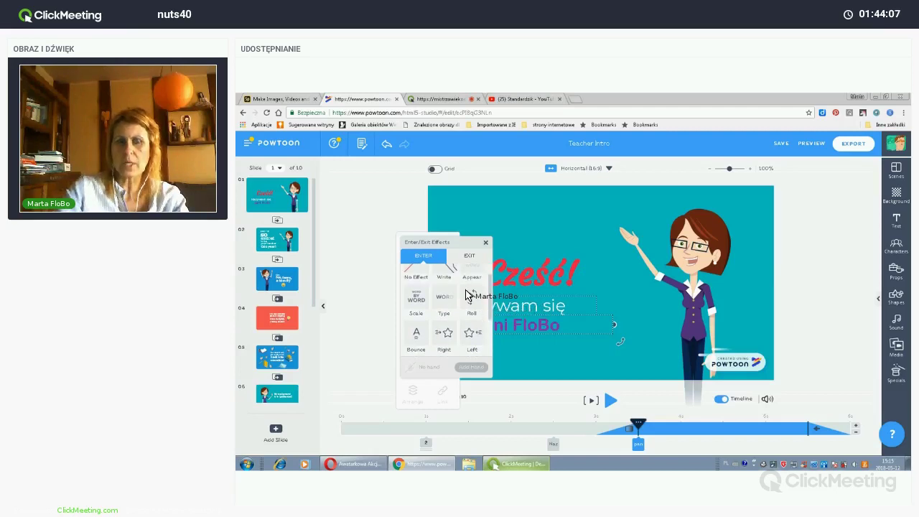
scroll(463, 288, "up", 1)
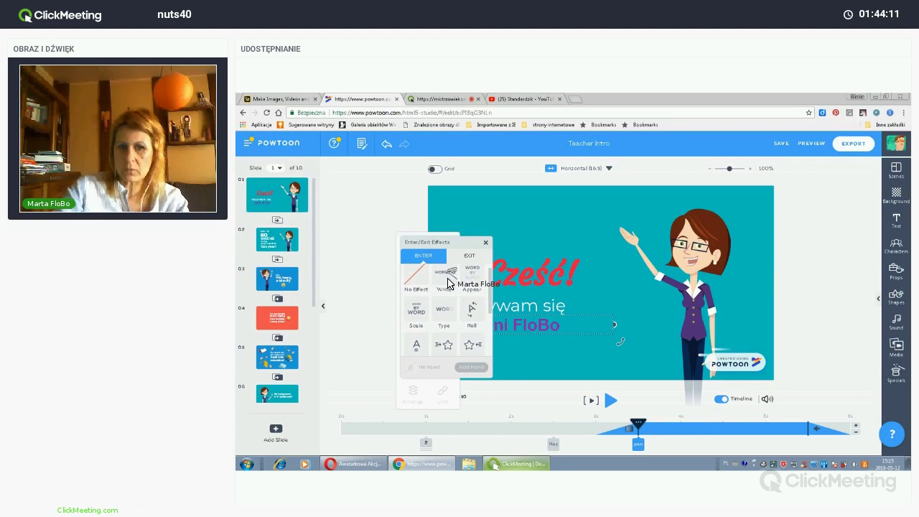
left_click(487, 246)
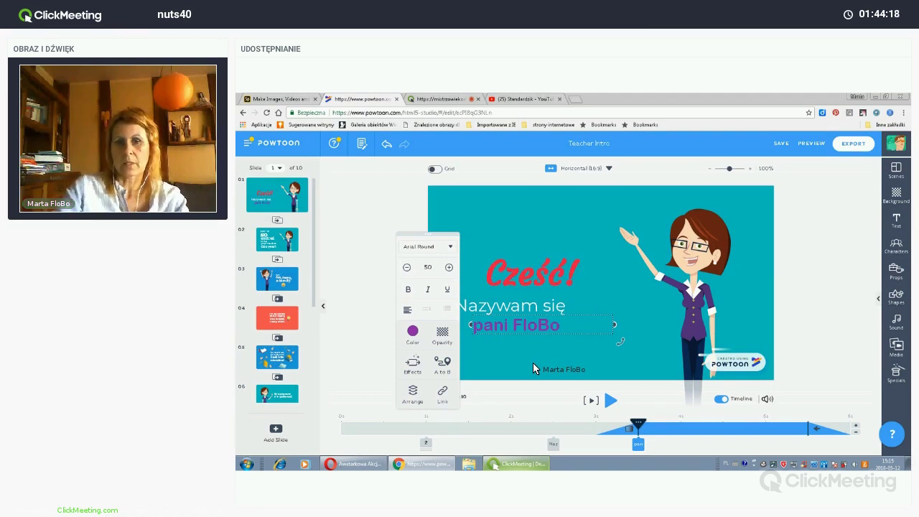
Add an A to B movement to the presenter's name line, ending lower on the slide beside the character's legs
left_click(544, 336)
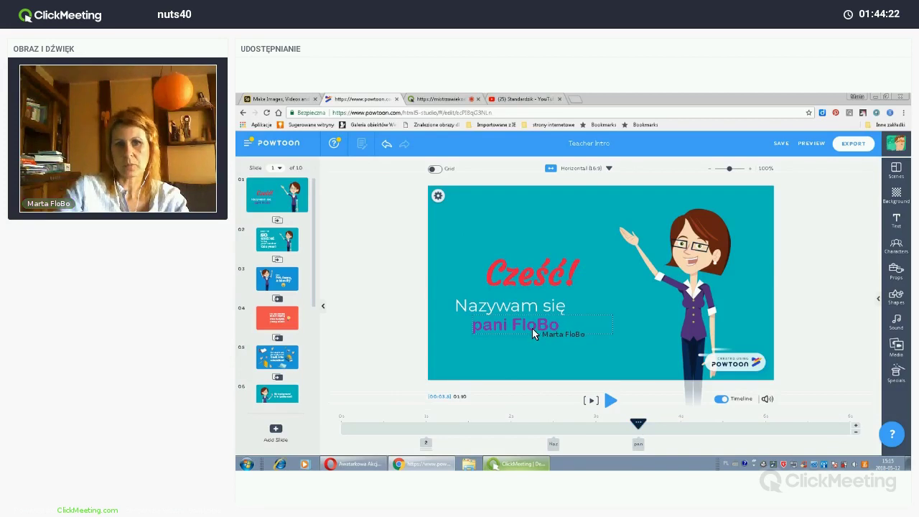
left_click(533, 328)
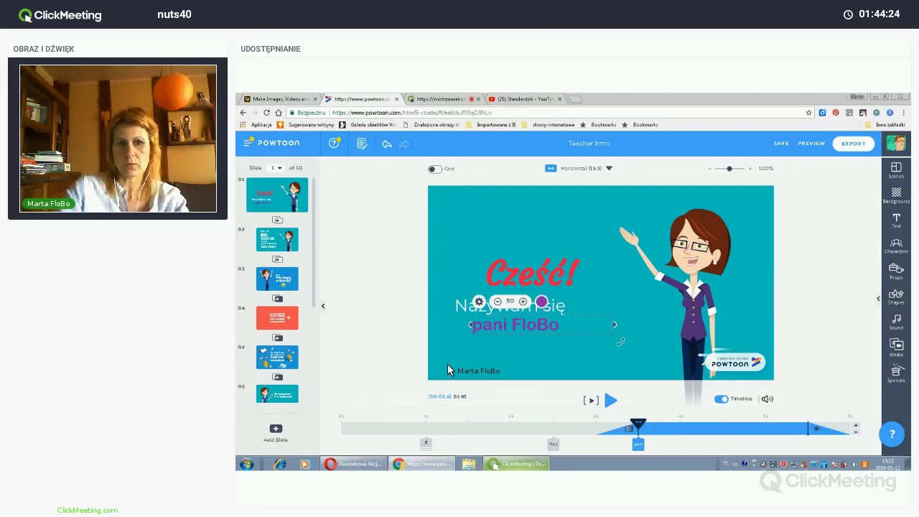
double_click(516, 325)
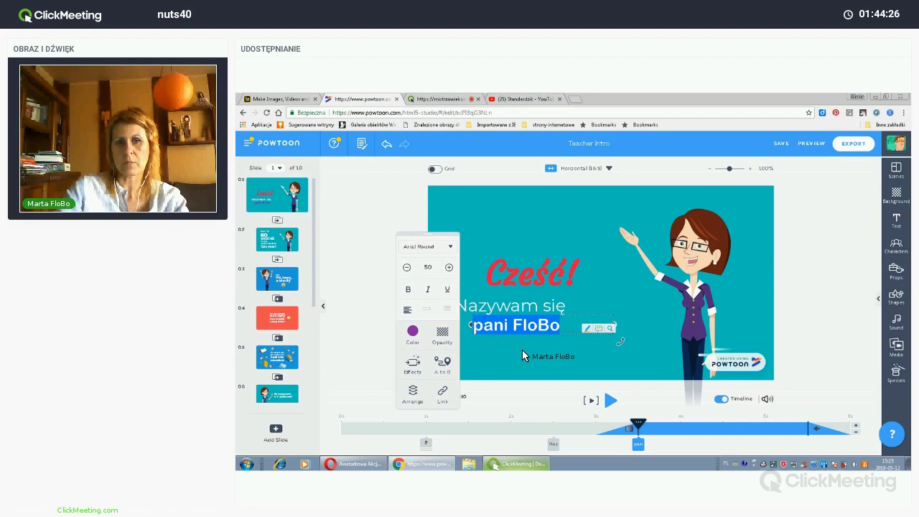
left_click(442, 365)
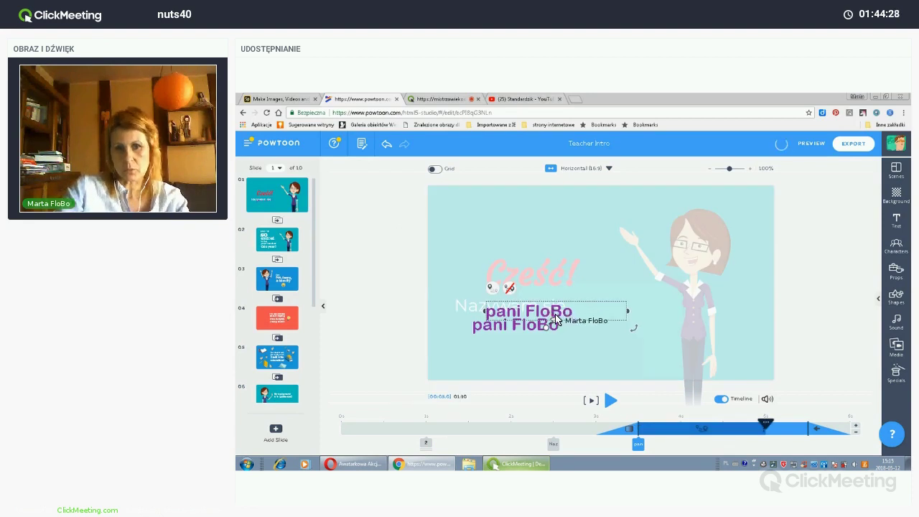
left_click_drag(569, 339, 558, 353)
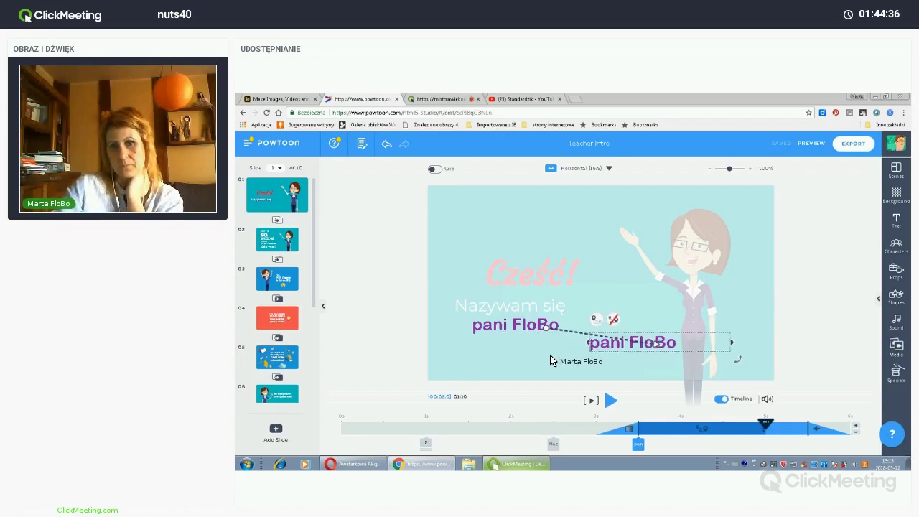
left_click(568, 350)
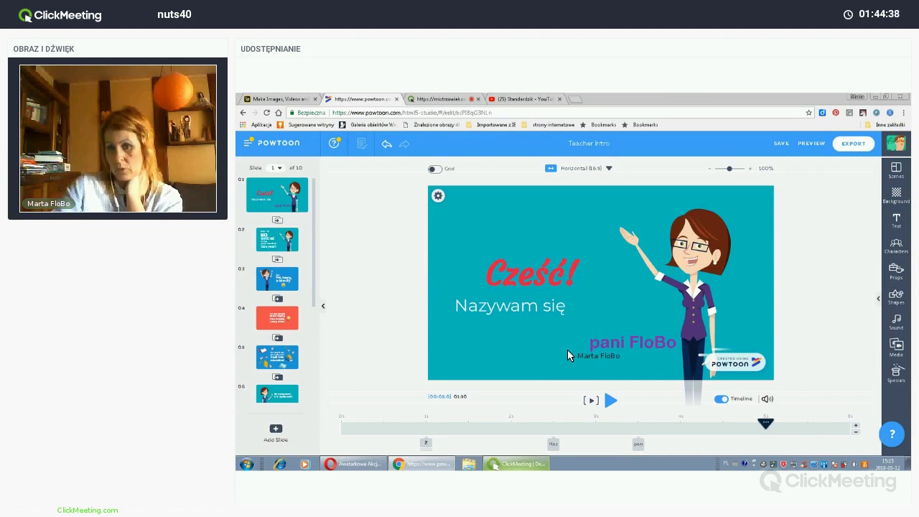
Select the teacher character and browse the Cartoon scene library, examining the scenes in the Intros category
left_click(695, 245)
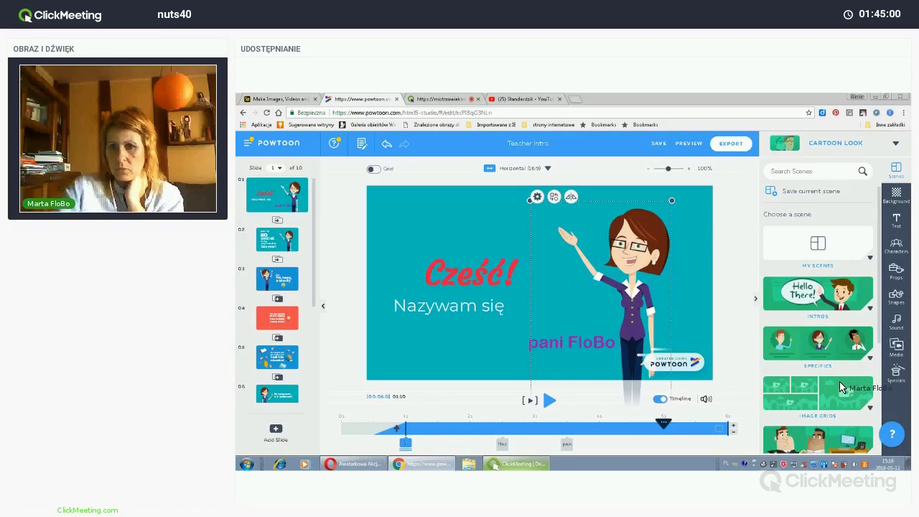
scroll(841, 382, "down", 2)
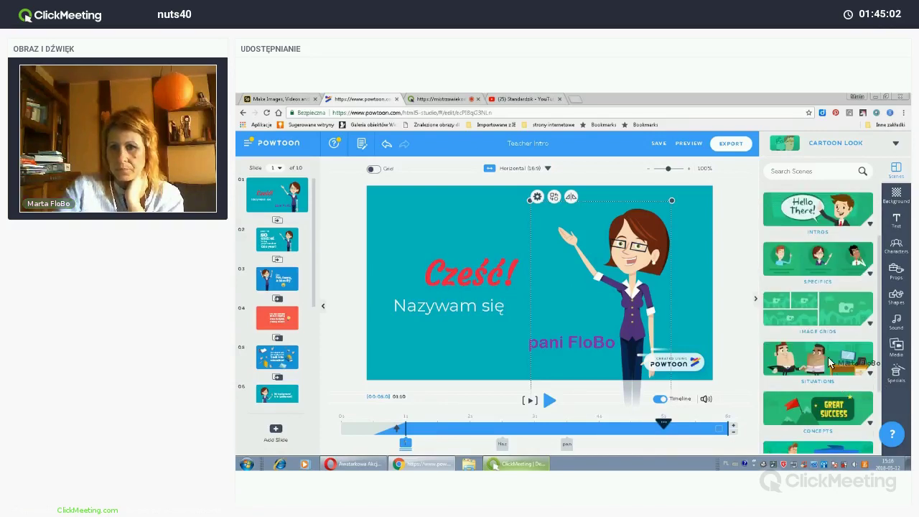
scroll(839, 381, "up", 2)
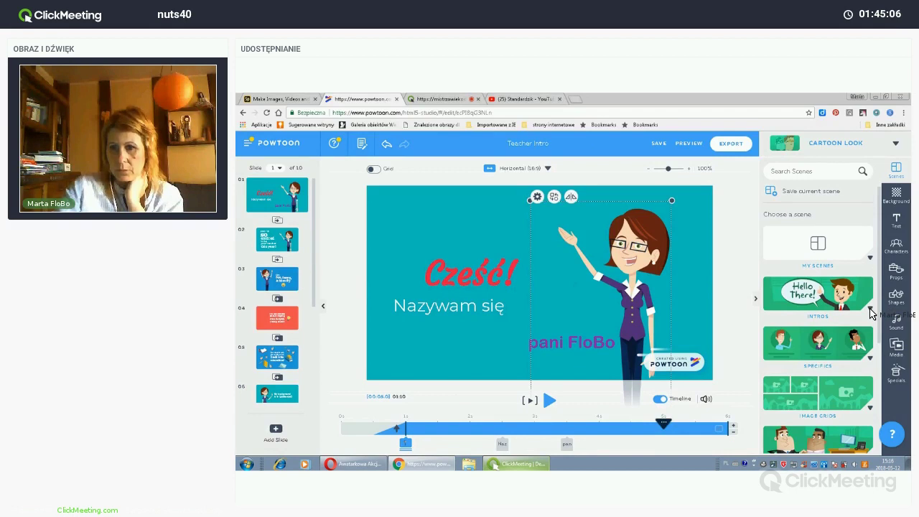
left_click(815, 306)
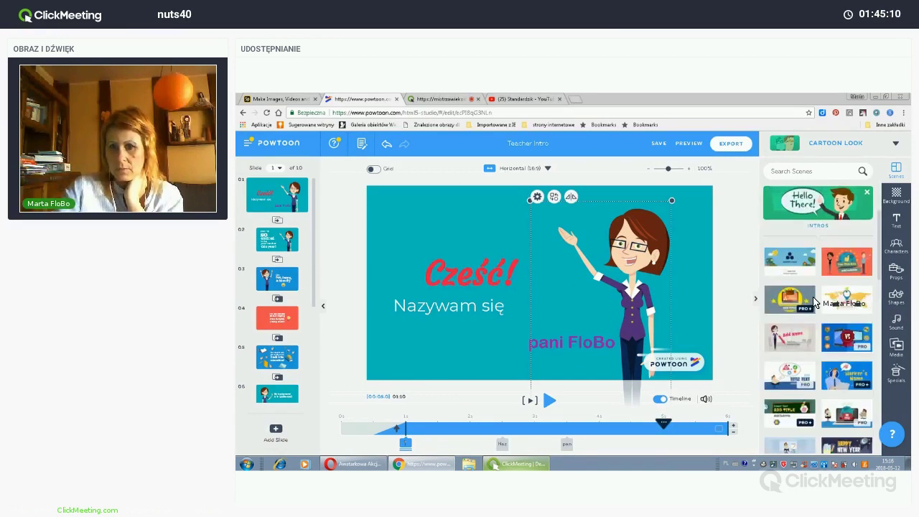
scroll(815, 303, "down", 1)
scroll(814, 303, "up", 3)
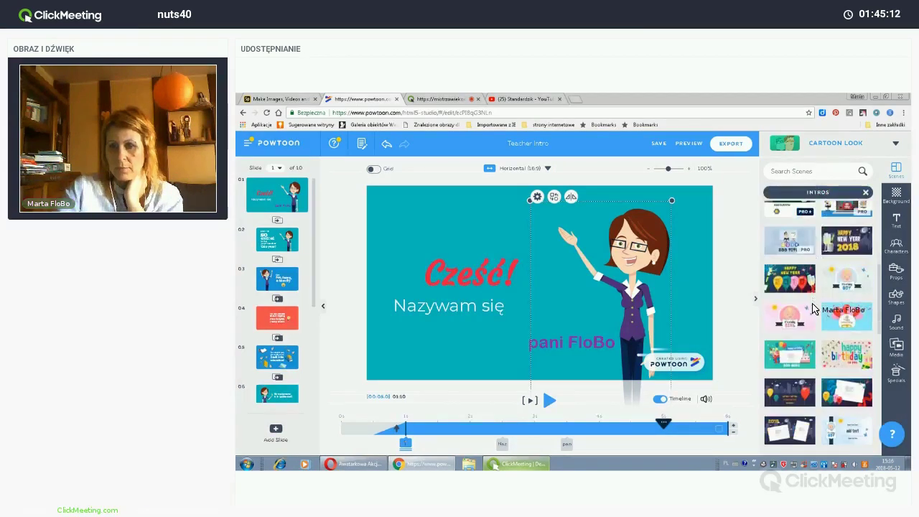
scroll(823, 313, "down", 1)
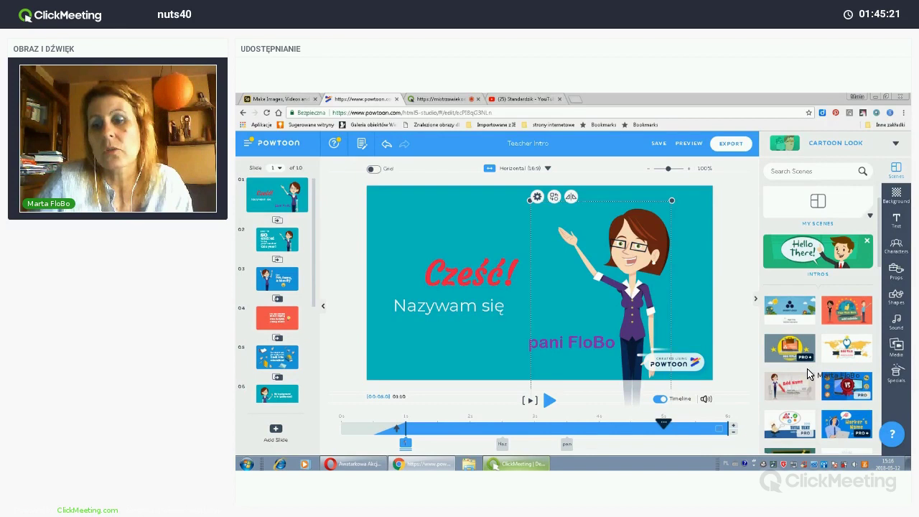
scroll(818, 392, "down", 1)
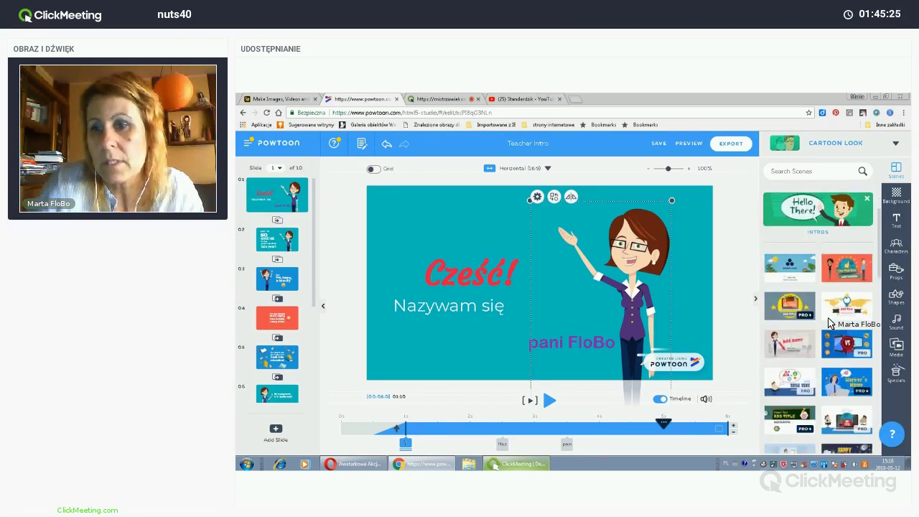
scroll(826, 222, "up", 2)
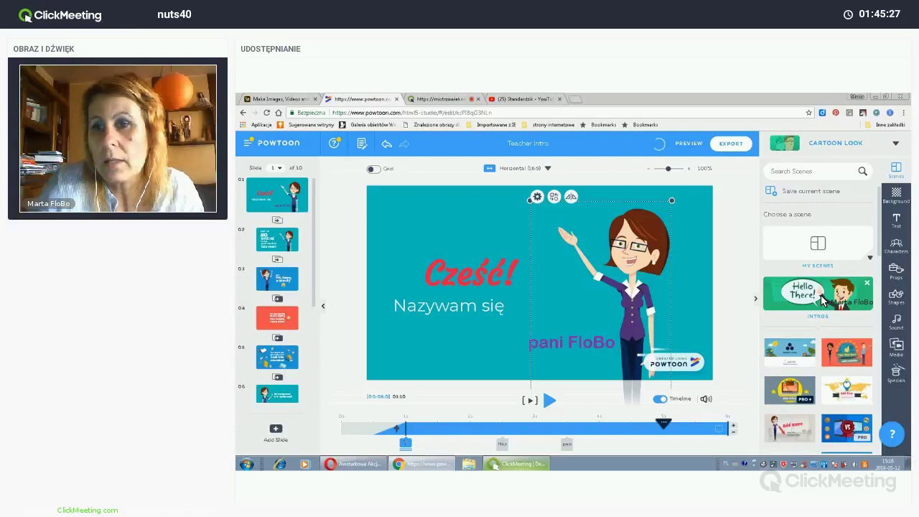
left_click(821, 295)
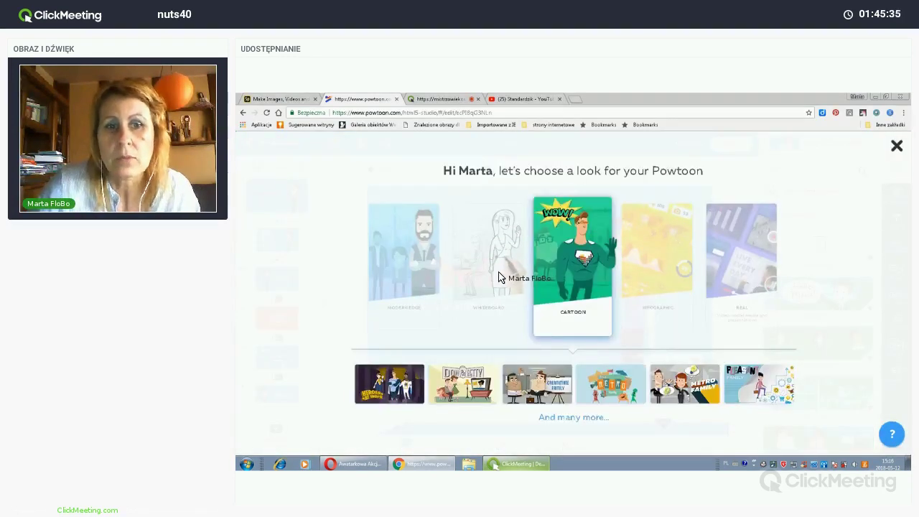
Preview the Whiteboard look, leave the look chooser with Cartoon kept, and open the Characters library
left_click(502, 265)
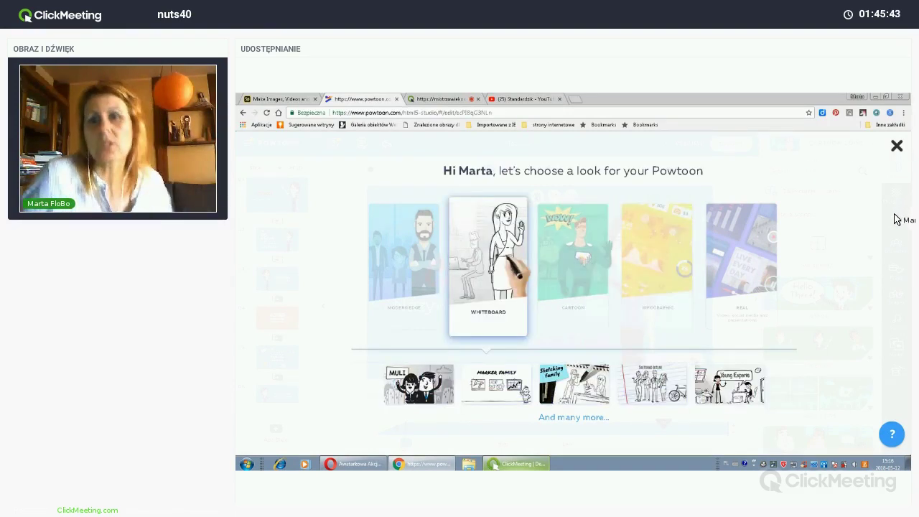
left_click(881, 238)
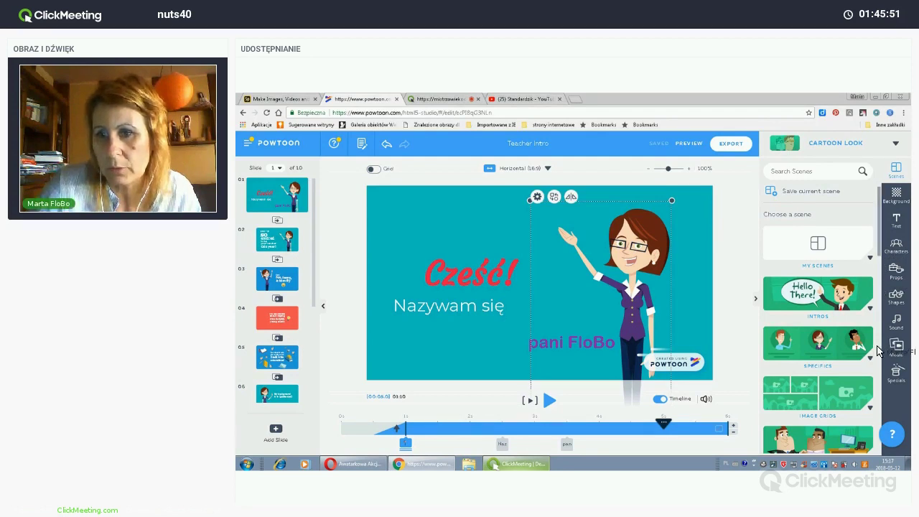
scroll(879, 429, "down", 1)
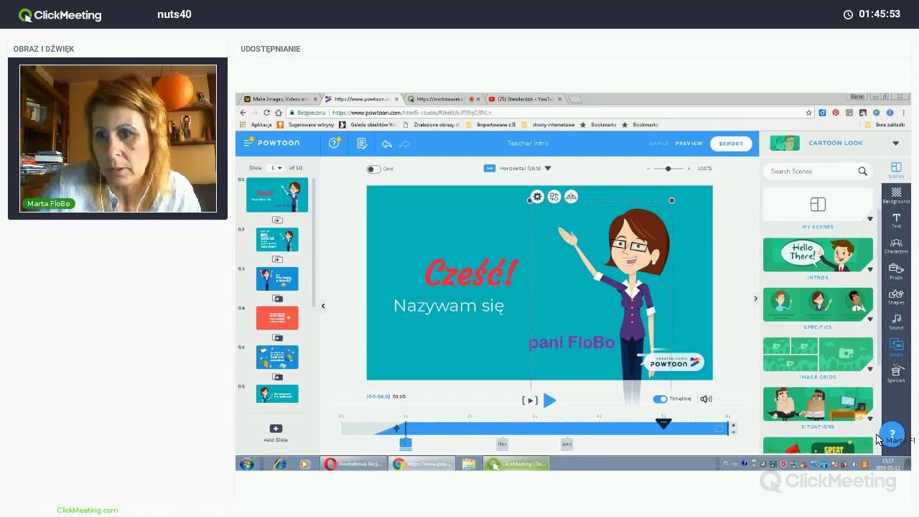
left_click(898, 247)
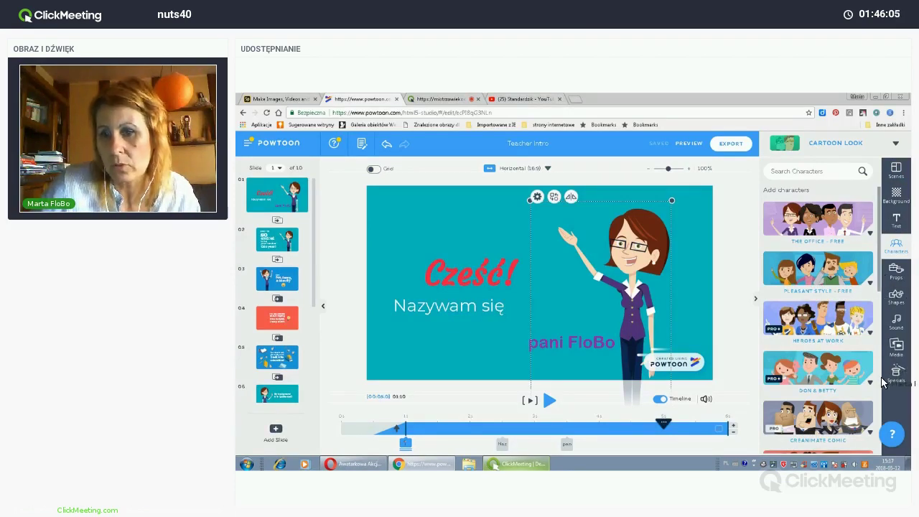
Browse The Office - Free characters and add the ponytailed woman in the pink top to slide 1 in her Hello pose
scroll(882, 373, "down", 10)
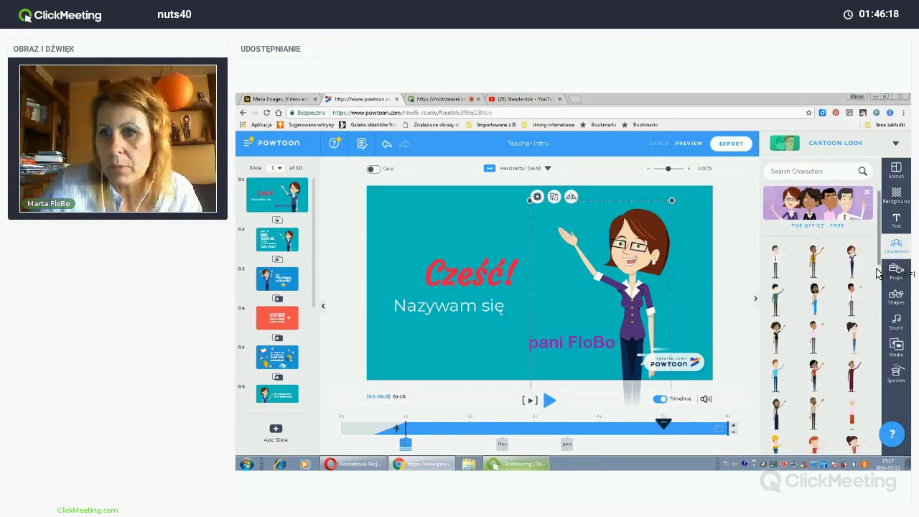
scroll(878, 272, "down", 3)
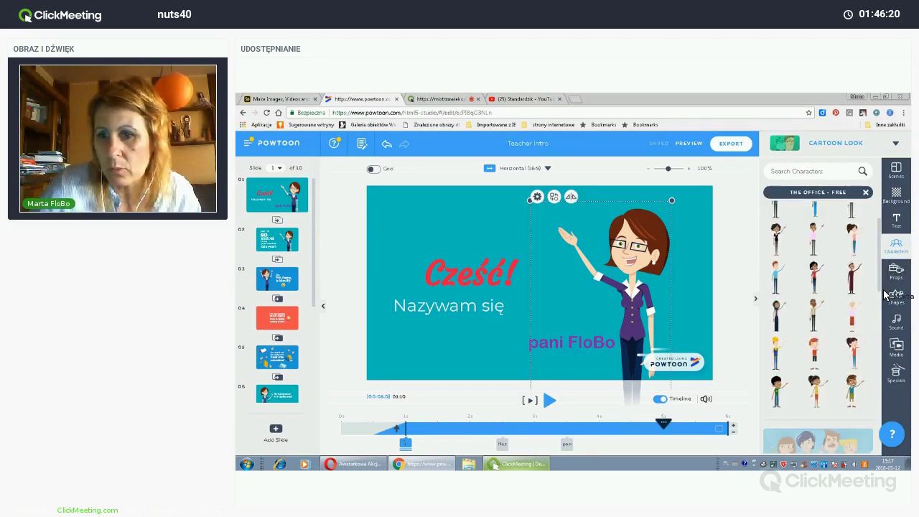
scroll(888, 283, "down", 1)
scroll(892, 269, "down", 1)
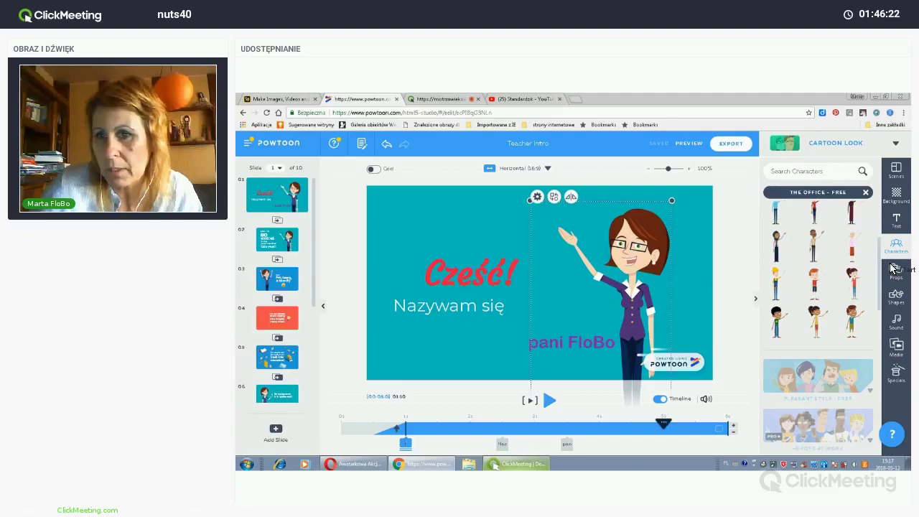
scroll(893, 268, "up", 2)
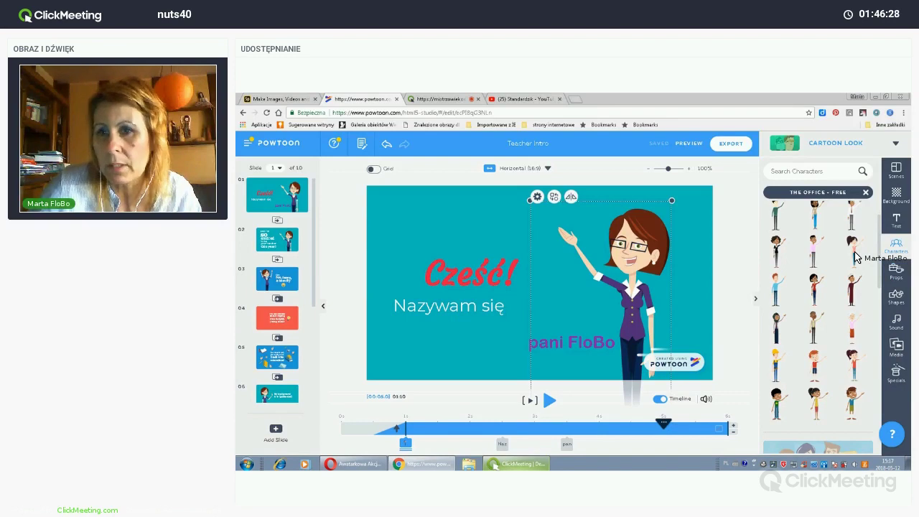
mouse_move(856, 257)
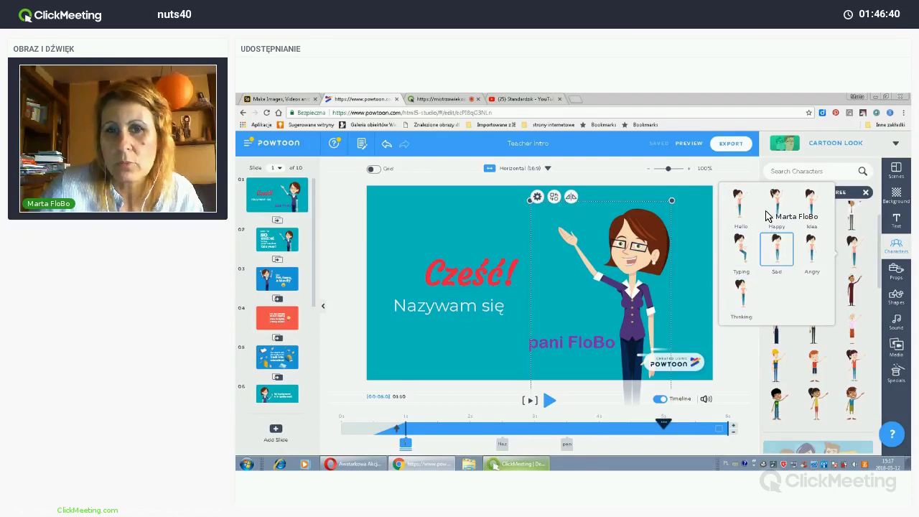
left_click_drag(658, 252, 546, 279)
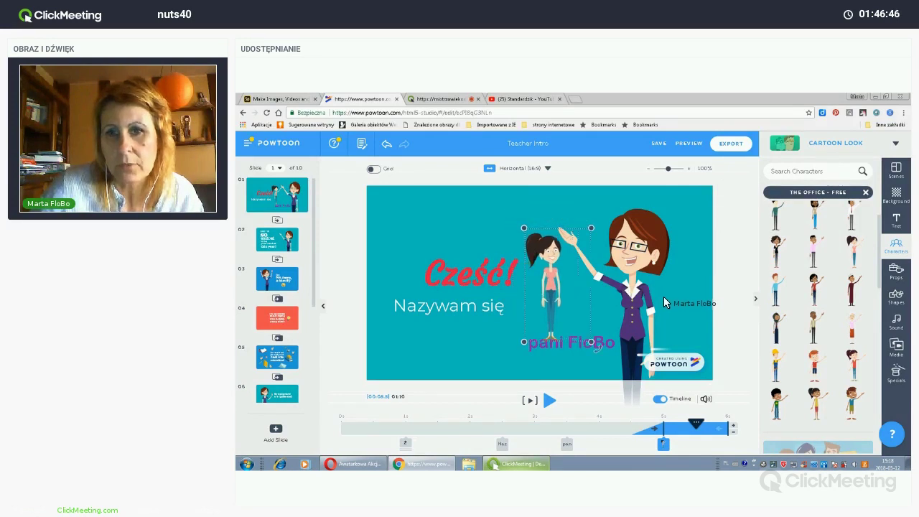
Move the ponytailed woman over to the teacher's spot and delete the teacher character from slide 1
left_click_drag(546, 280, 669, 292)
left_click(652, 274)
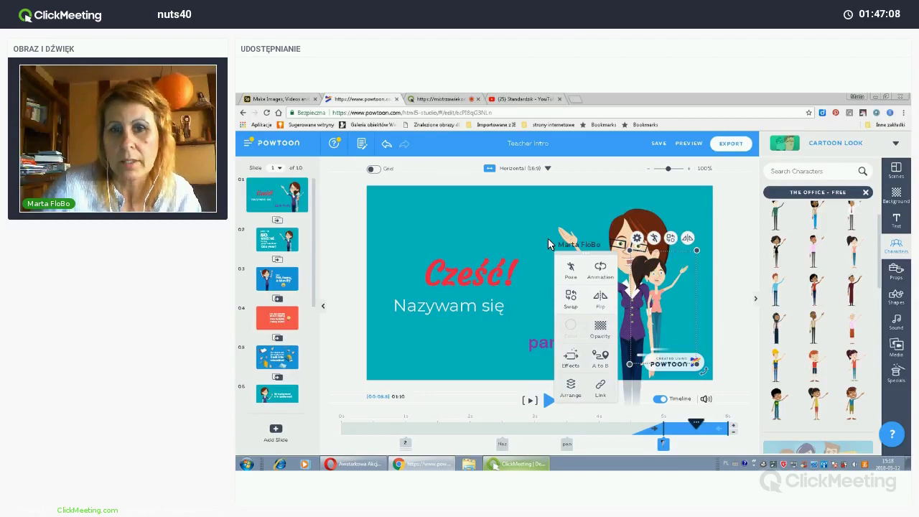
left_click(640, 225)
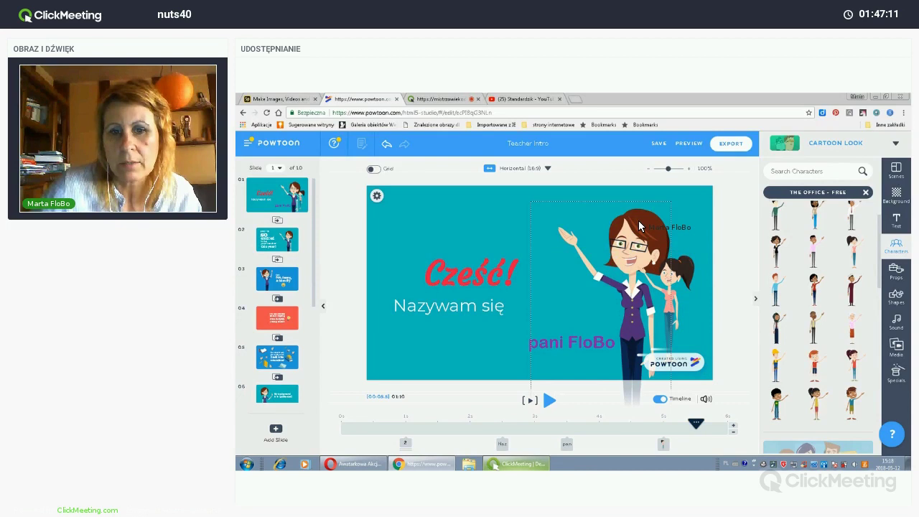
left_click(640, 225)
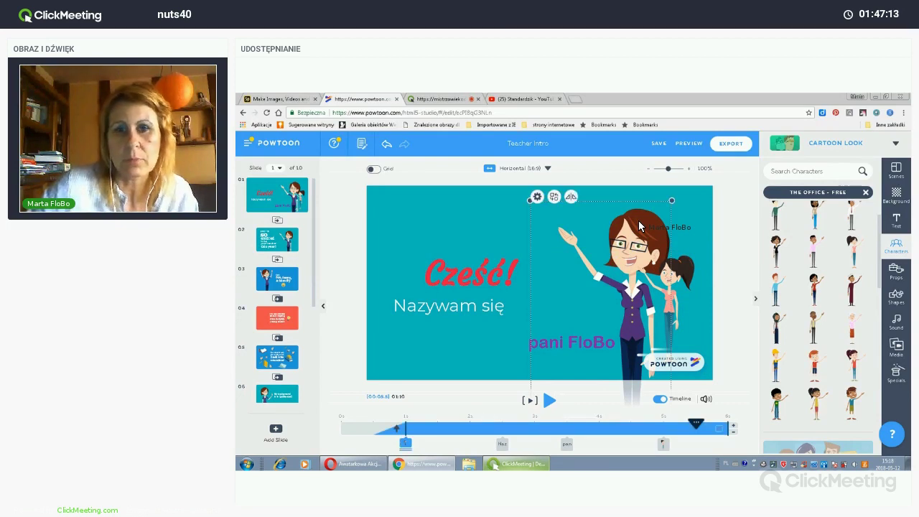
key("Delete")
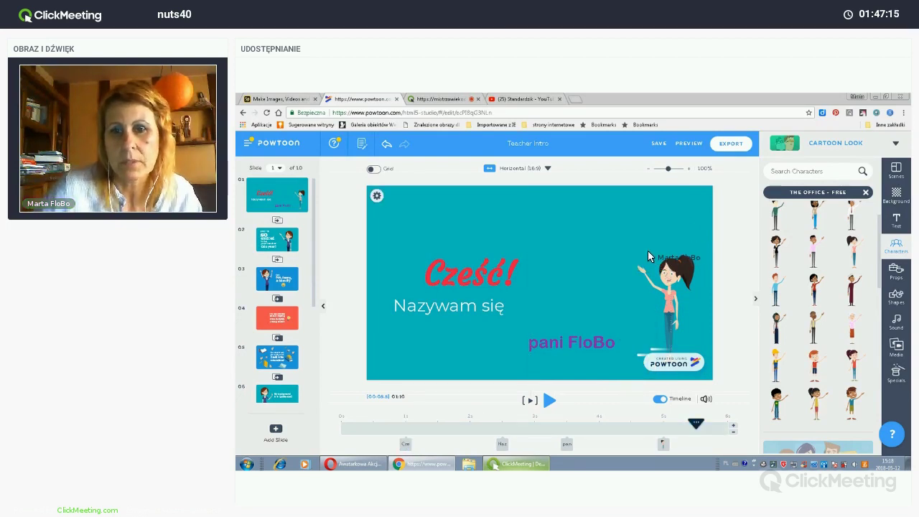
Enlarge the ponytailed woman and position her above the Powtoon watermark, beside the presenter's name line
left_click(608, 217)
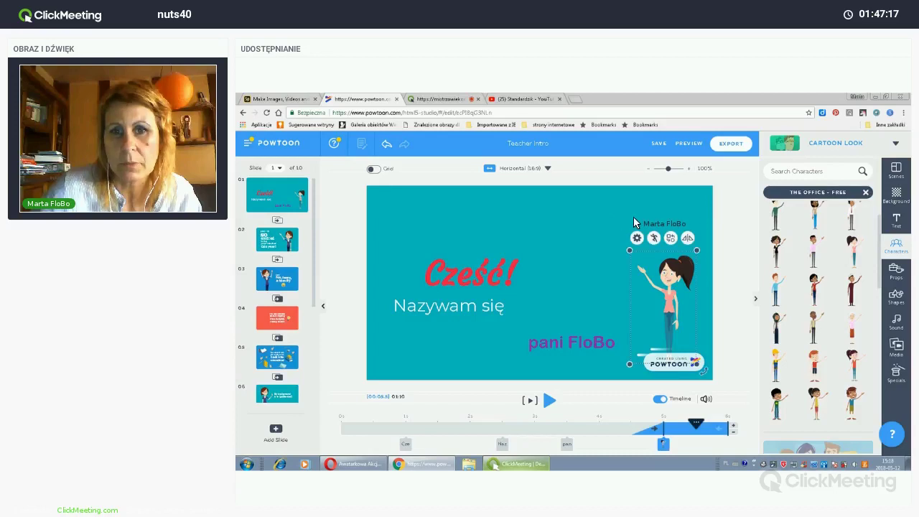
mouse_move(675, 224)
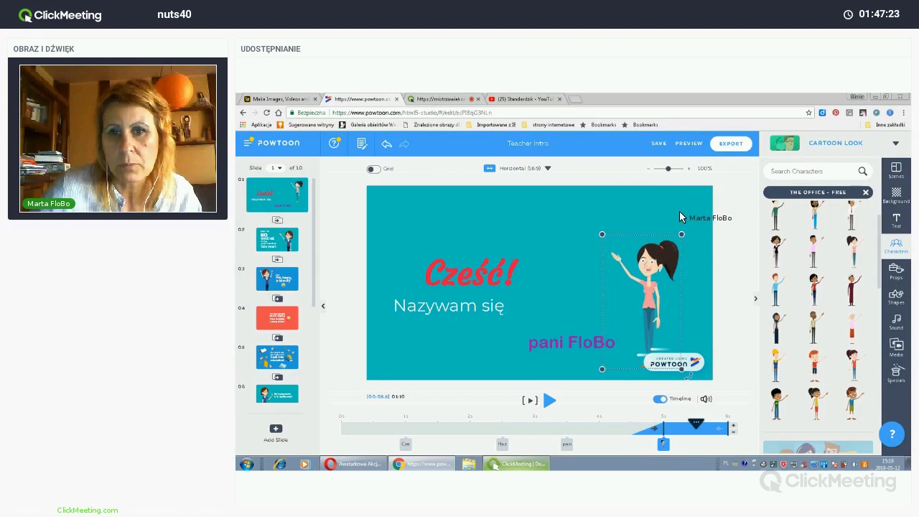
left_click_drag(684, 214, 693, 208)
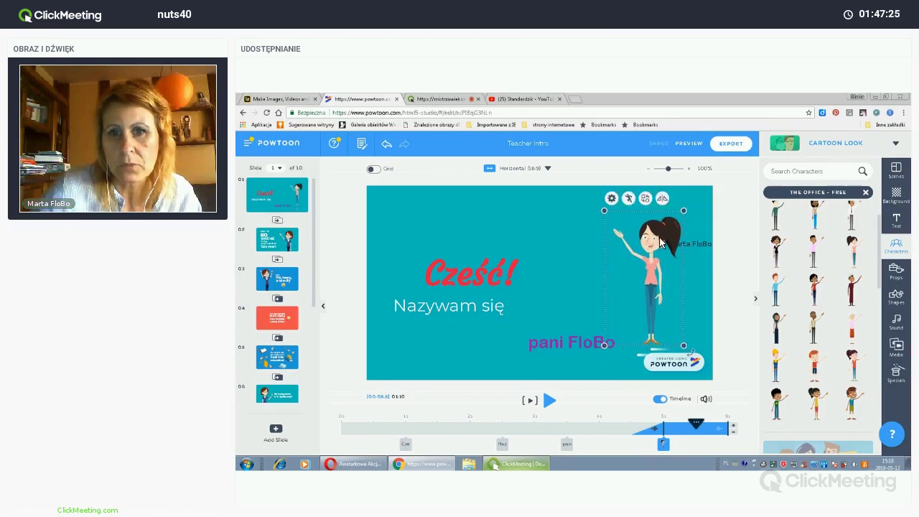
left_click_drag(652, 241, 640, 285)
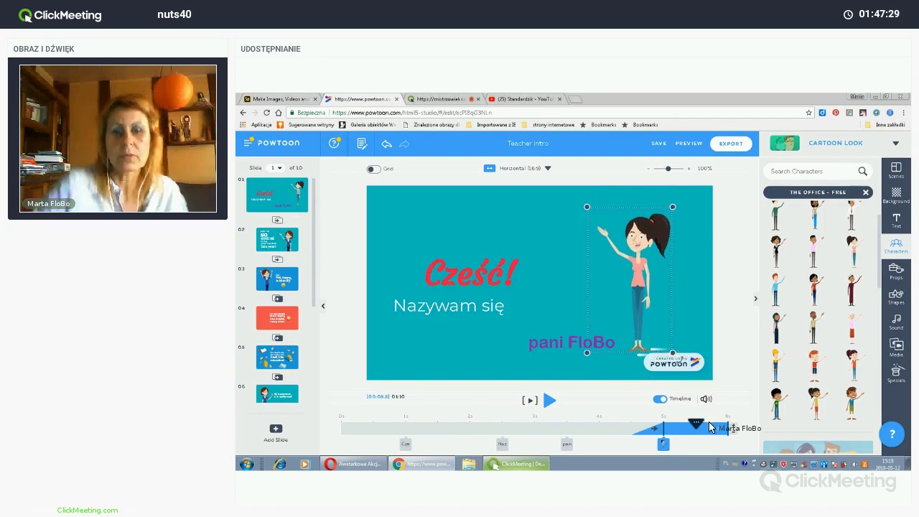
Play back slide 1 to check when the ponytailed woman enters, and return to slide 1
left_click(434, 424)
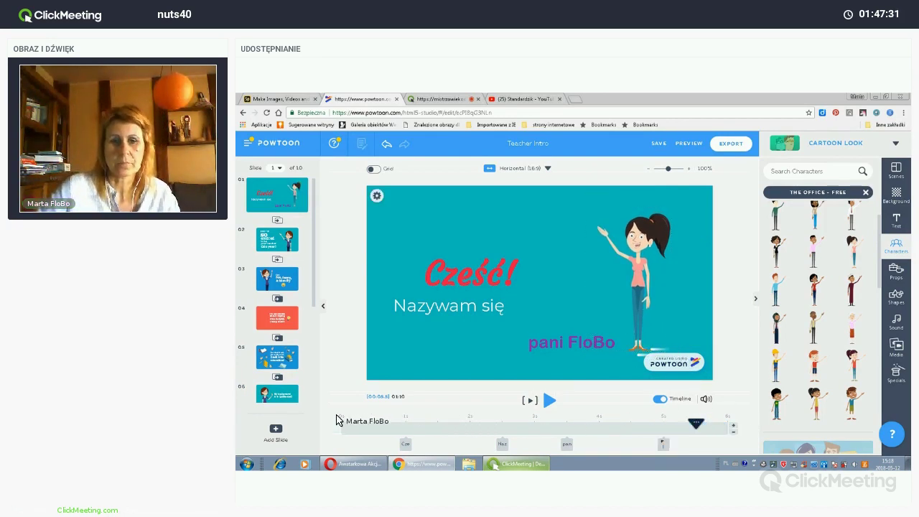
left_click(546, 404)
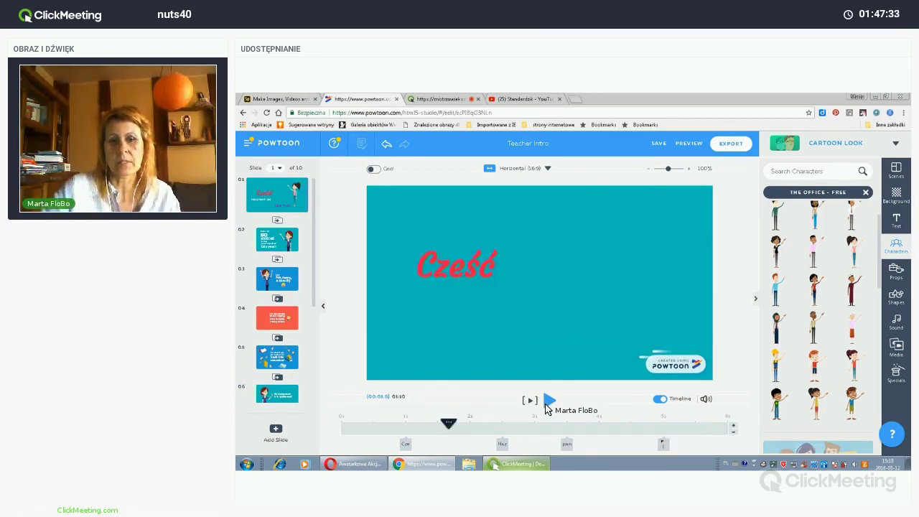
left_click(548, 401)
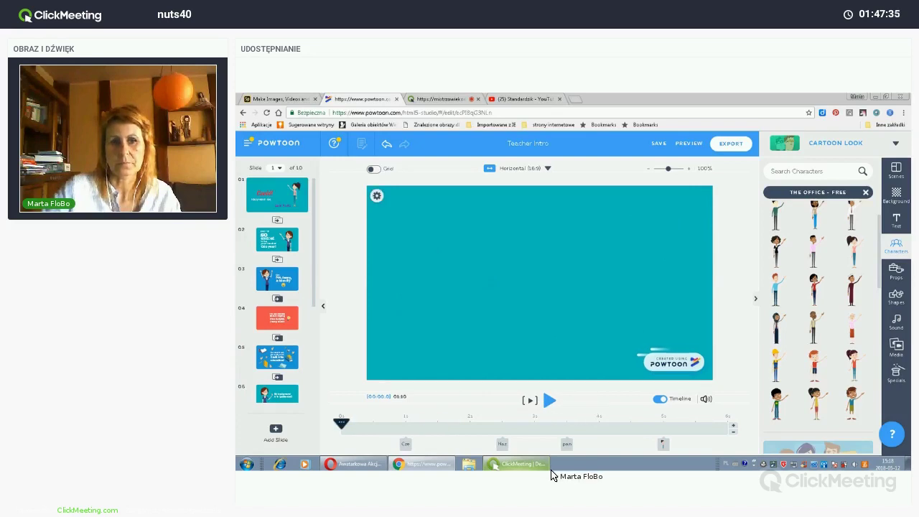
key("space")
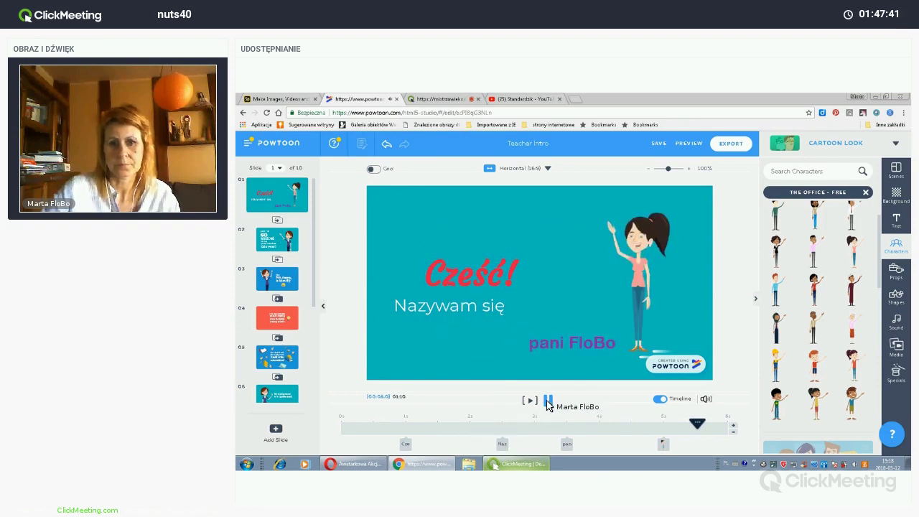
left_click(424, 424)
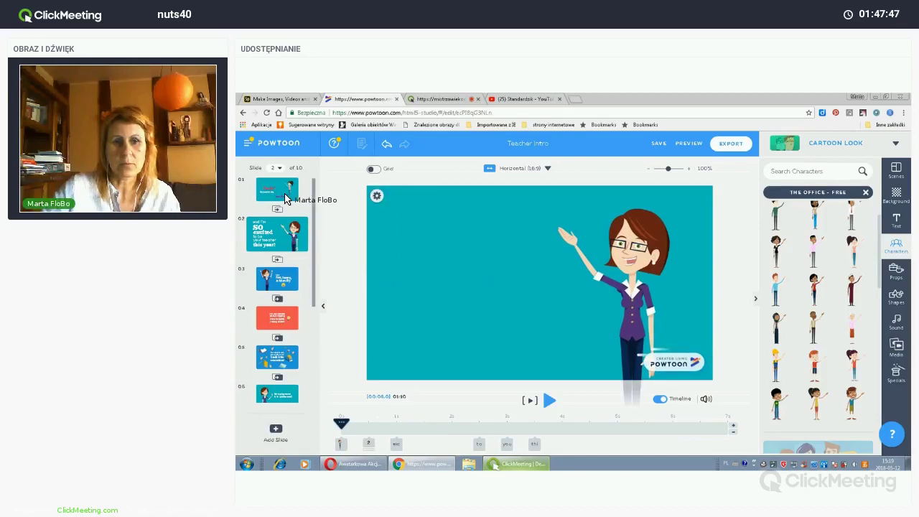
mouse_move(285, 199)
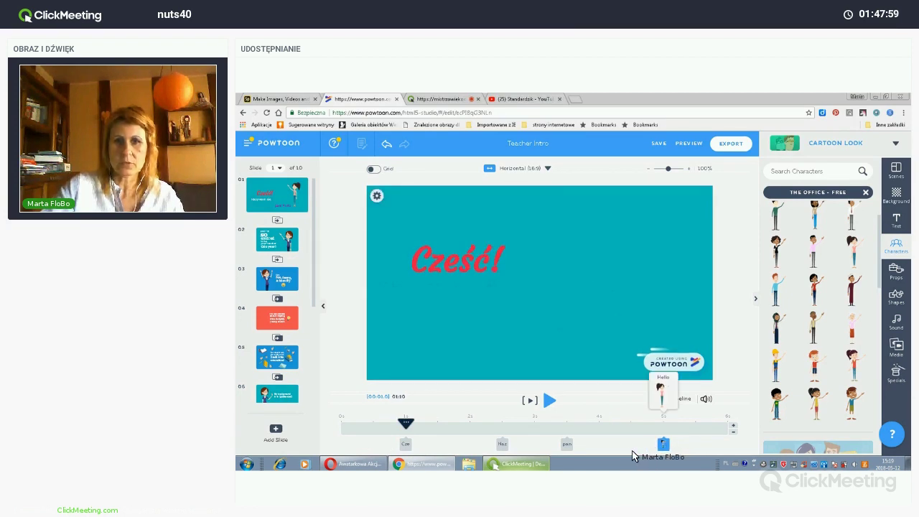
Move the ponytailed woman's entry on the timeline to 1 s, together with the Cześć! text, and play back the slide
left_click(661, 445)
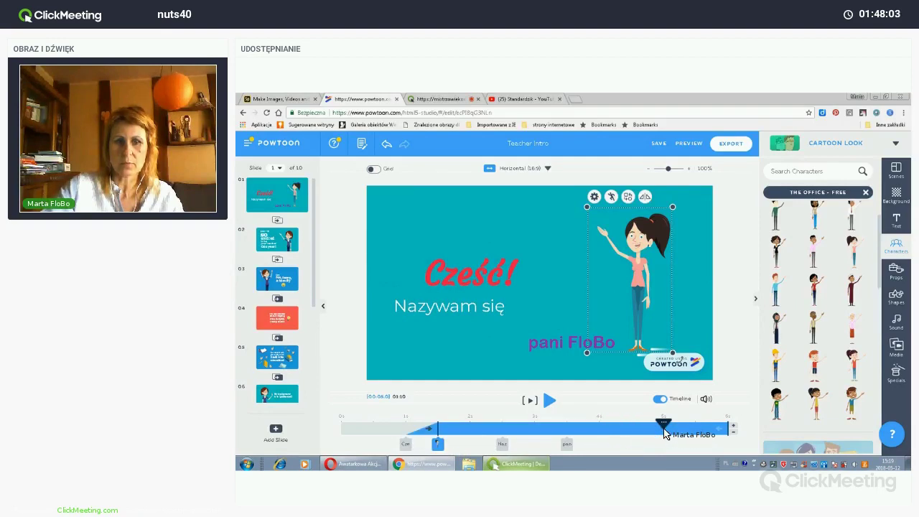
left_click(549, 404)
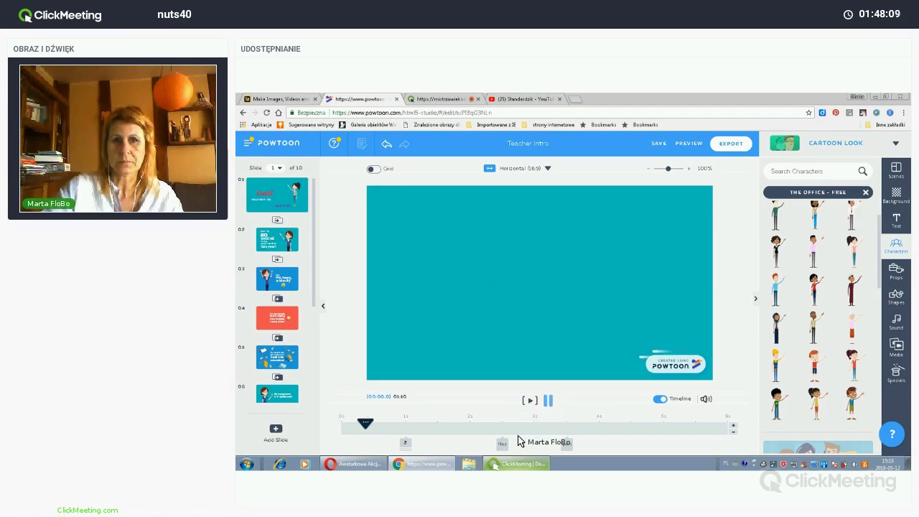
left_click(402, 426)
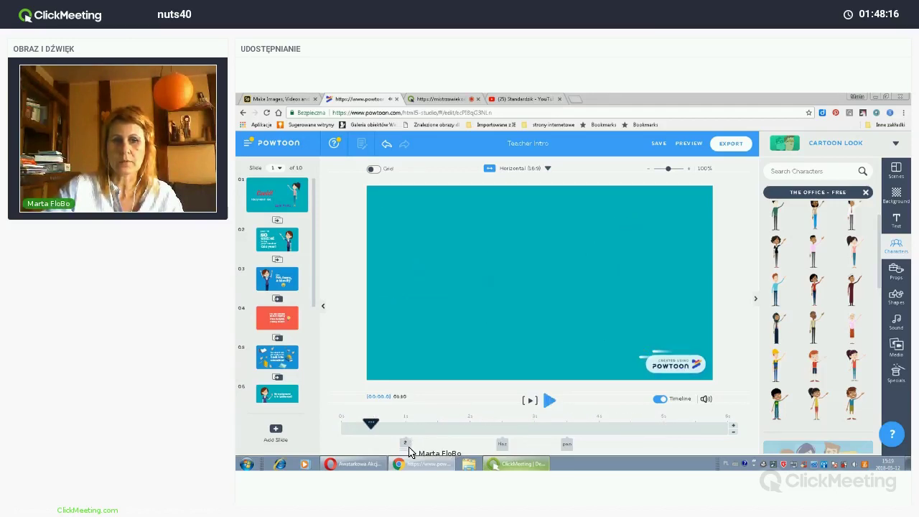
Select the ponytailed woman among the elements grouped at 1 s and set her enter effect to Pop
left_click(406, 423)
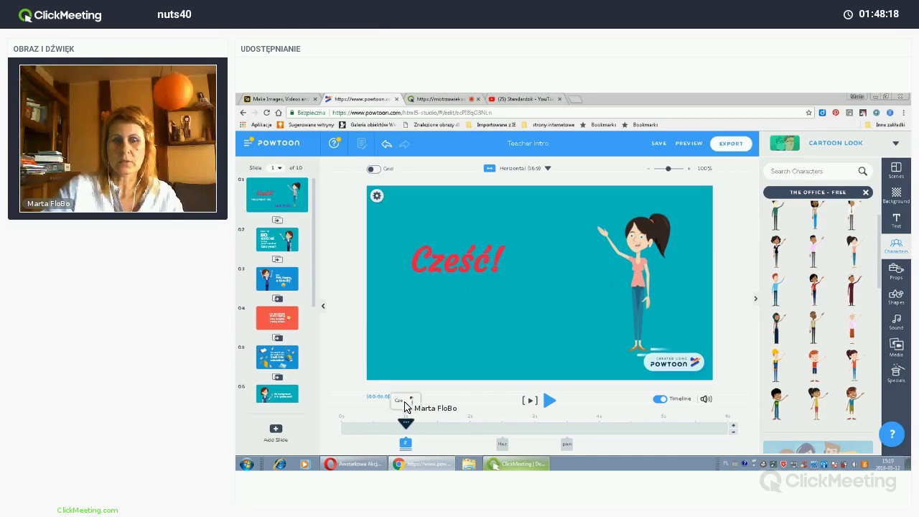
left_click(411, 399)
left_click(400, 399)
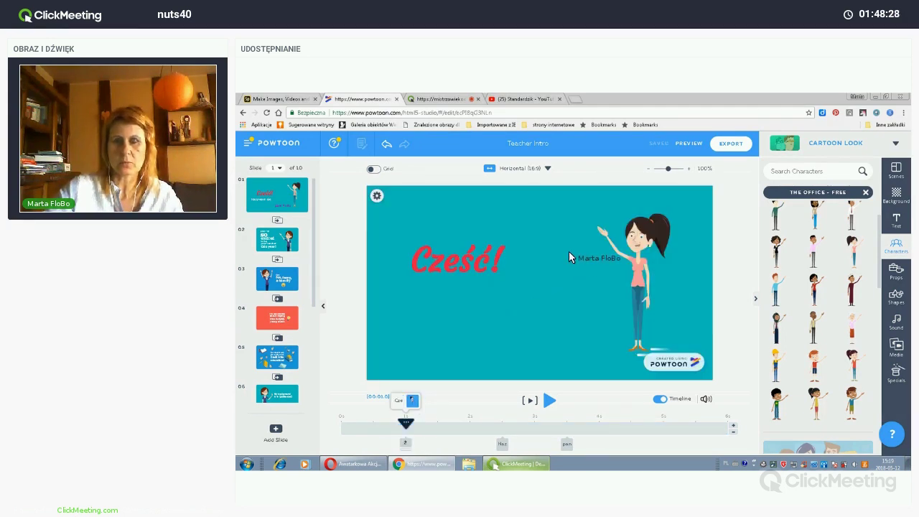
left_click(603, 231)
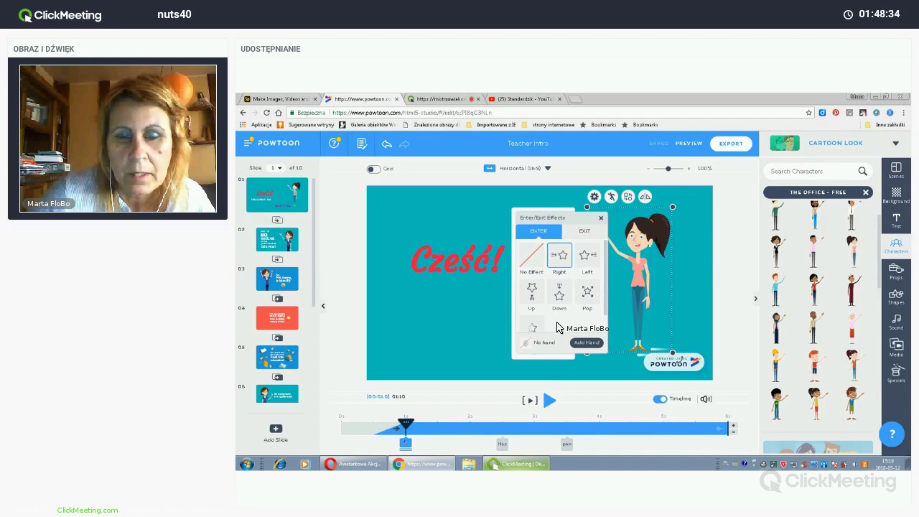
scroll(564, 260, "down", 1)
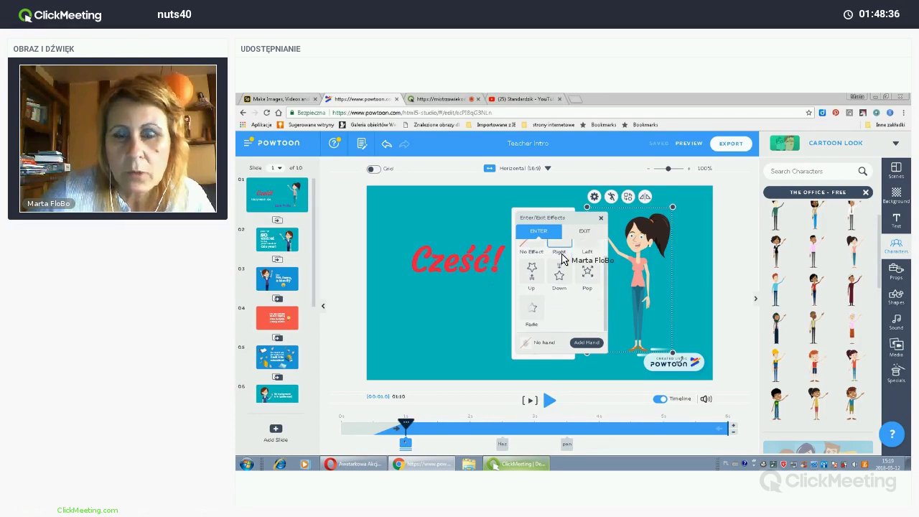
scroll(564, 259, "up", 1)
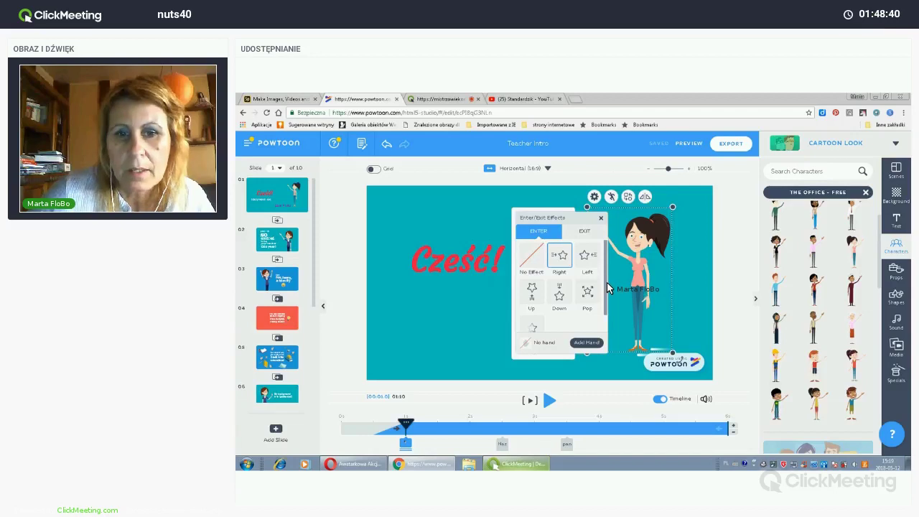
scroll(587, 277, "down", 1)
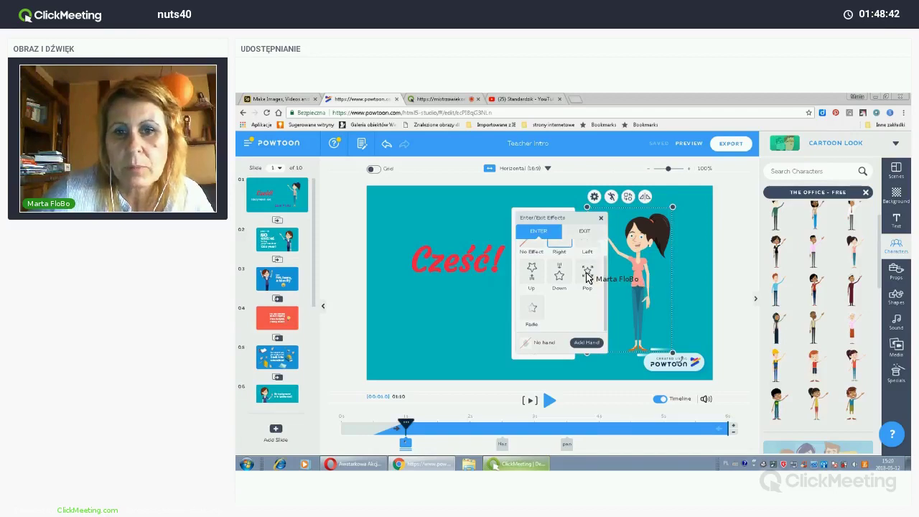
scroll(587, 277, "up", 1)
left_click(587, 276)
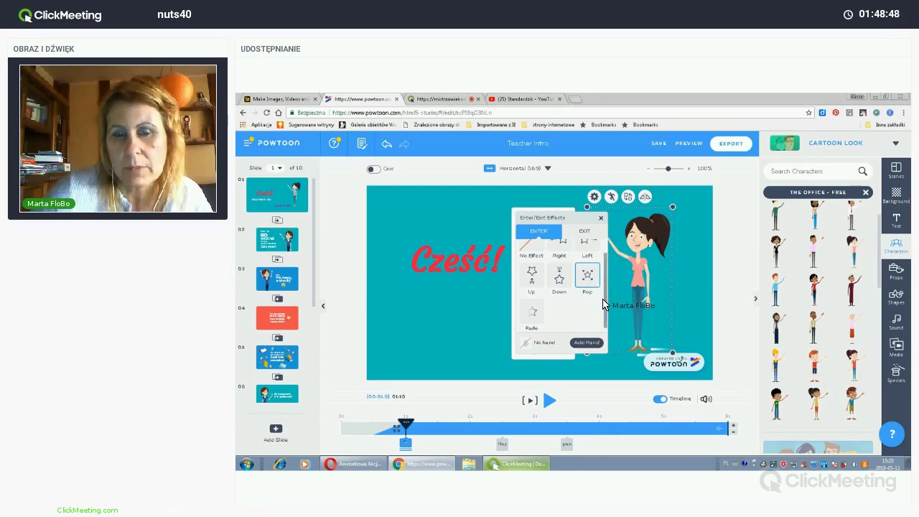
scroll(600, 300, "up", 1)
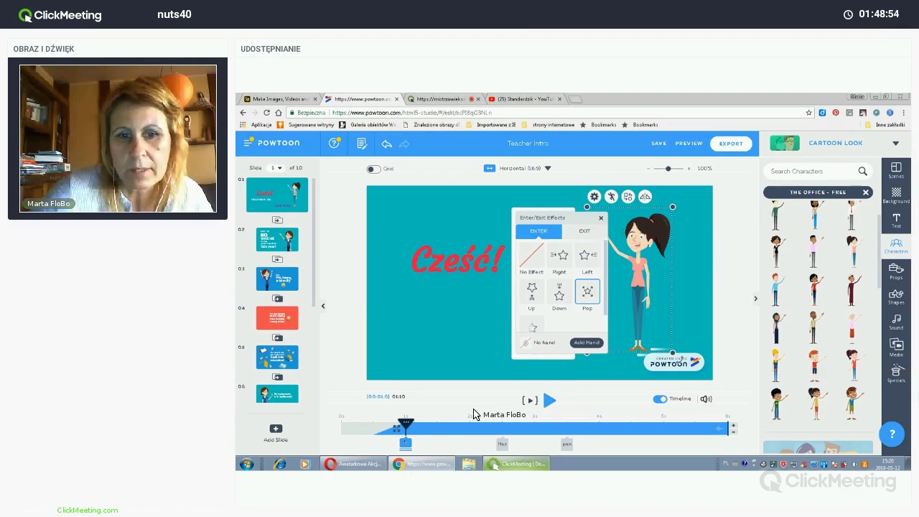
left_click(374, 427)
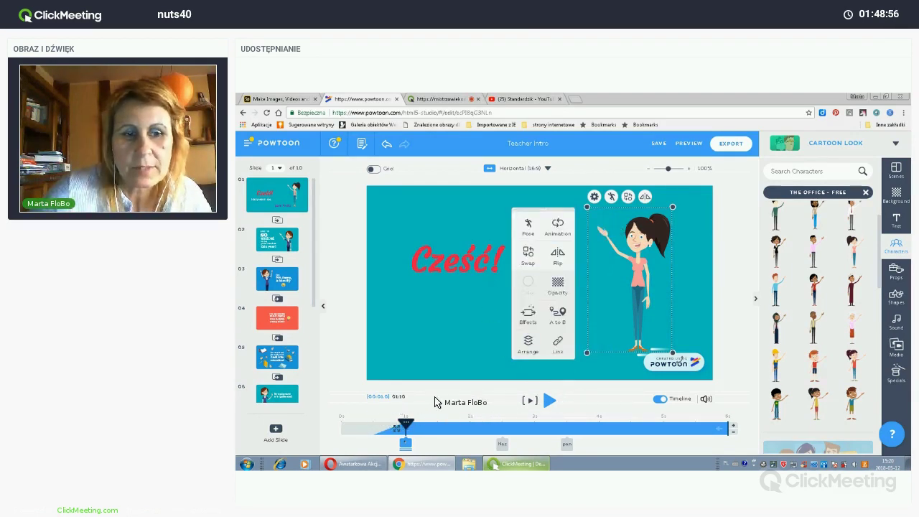
Play back slide 1 and shorten its duration to 5 seconds
left_click(554, 406)
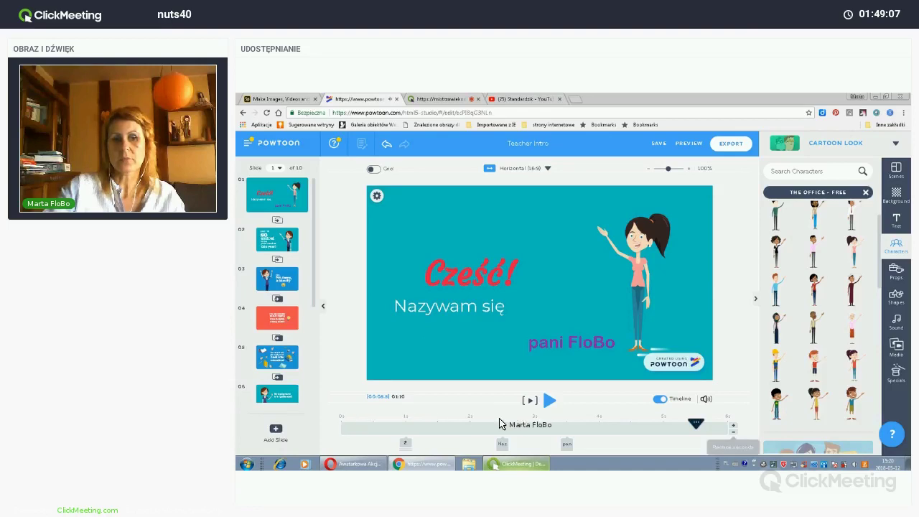
left_click(733, 430)
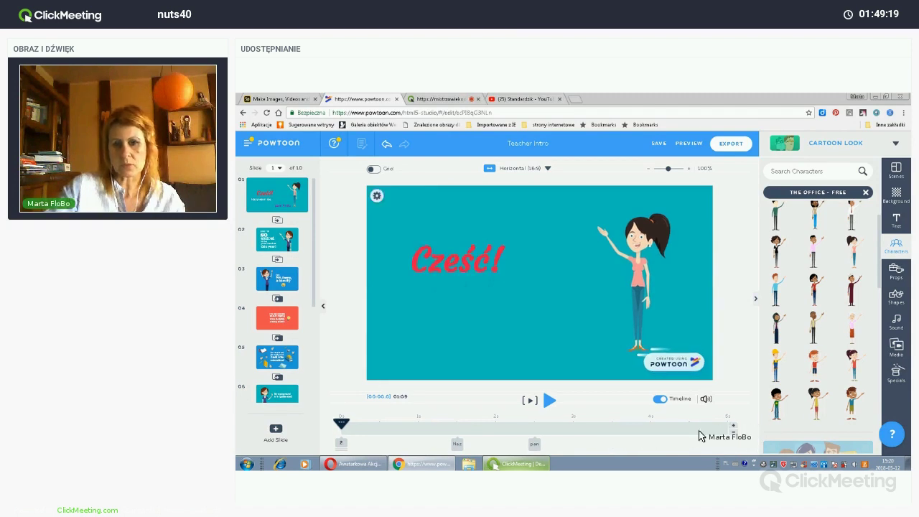
left_click(341, 446)
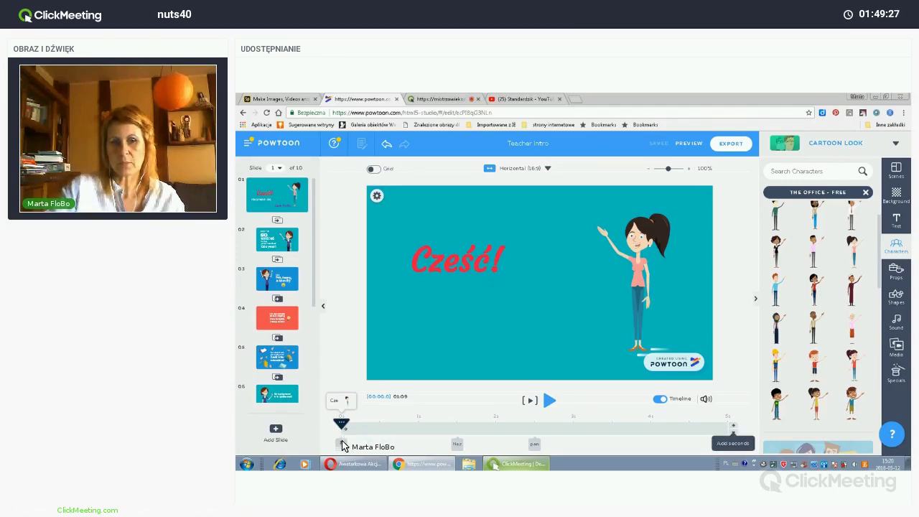
Move the Cześć! text's entry on slide 1 to 1 s, alongside the ponytailed woman, and shorten the slide to 5 seconds
left_click(406, 442)
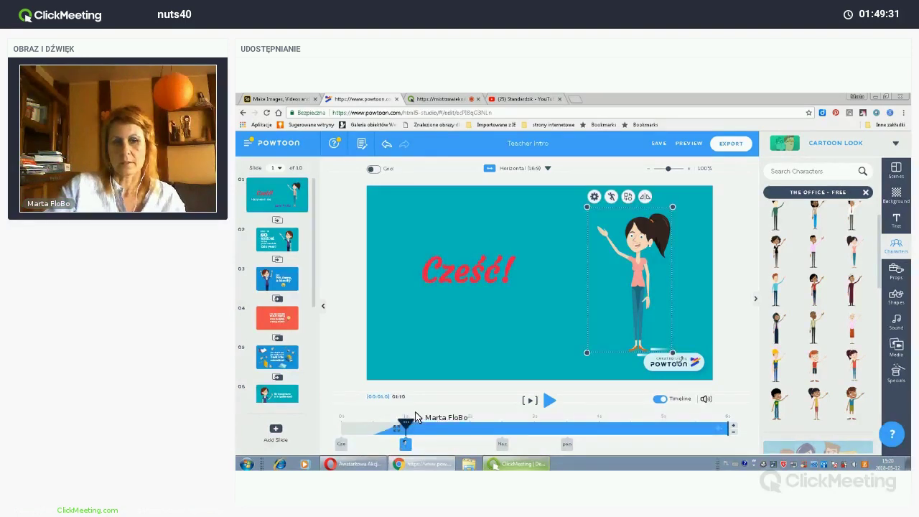
left_click(359, 446)
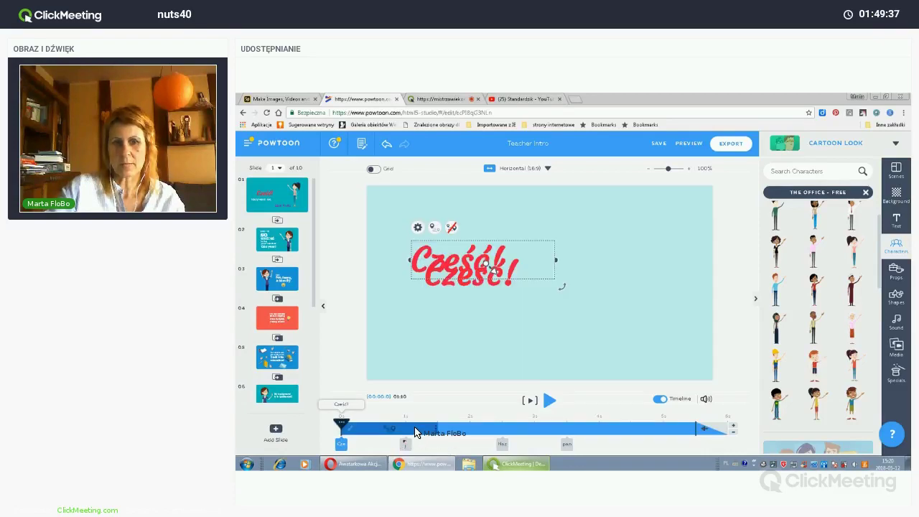
left_click(404, 421)
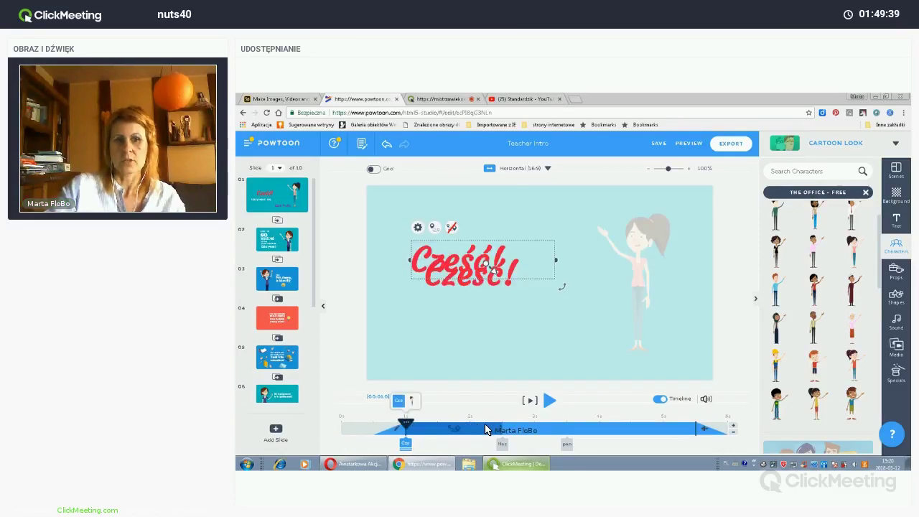
left_click(734, 430)
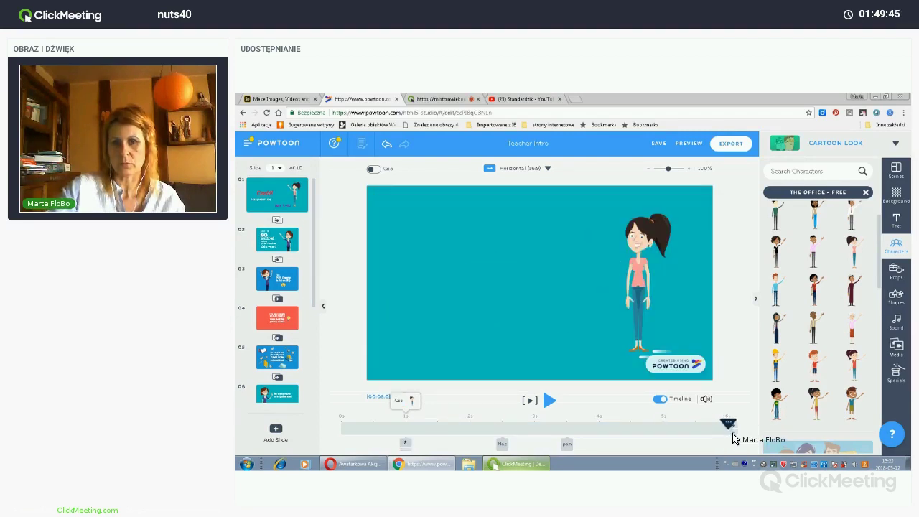
left_click(725, 431)
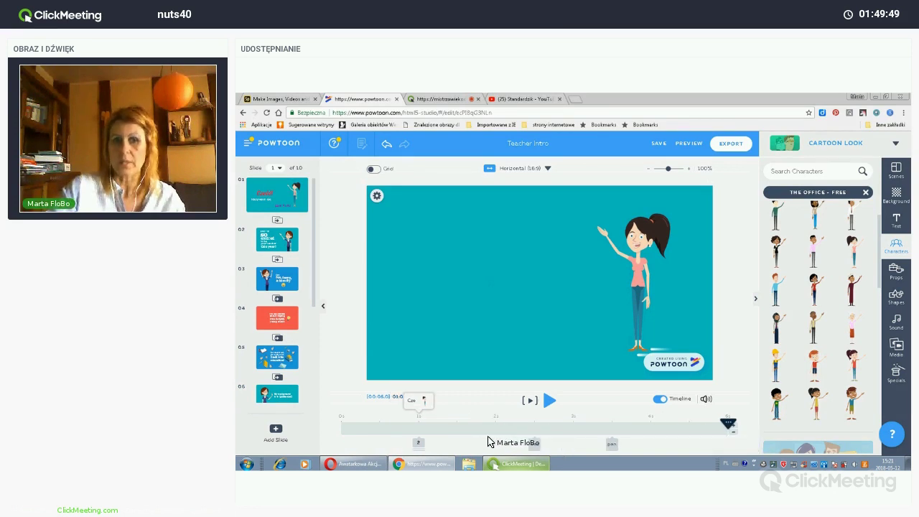
Scrub through slide 1's timeline and play the slide back from the start to check the entry timing
left_click(644, 428)
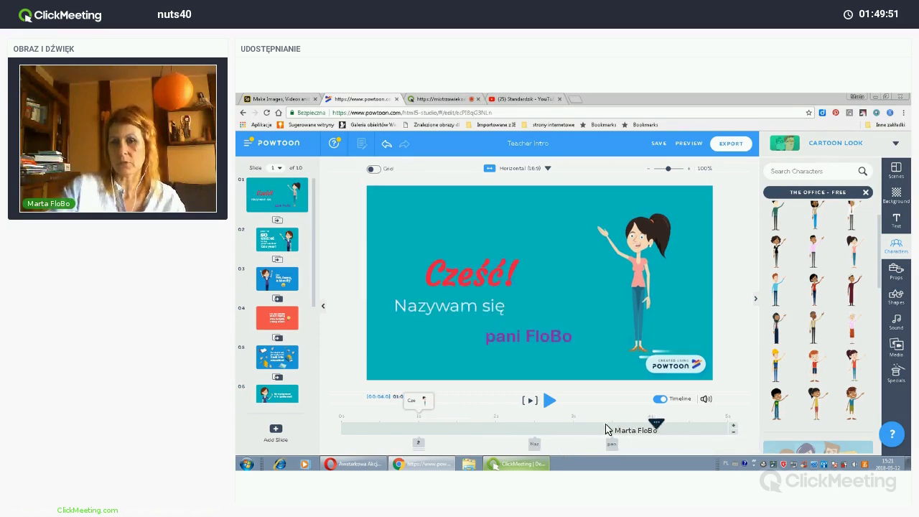
left_click(379, 429)
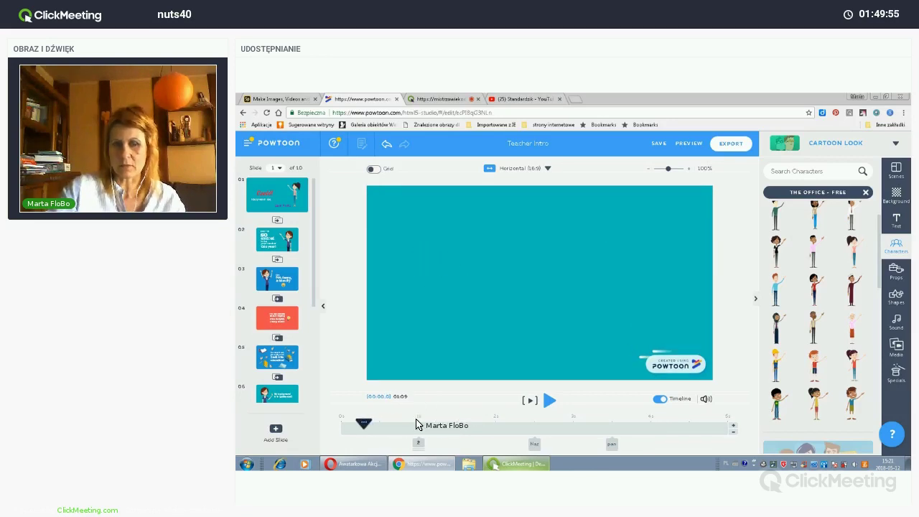
left_click(417, 426)
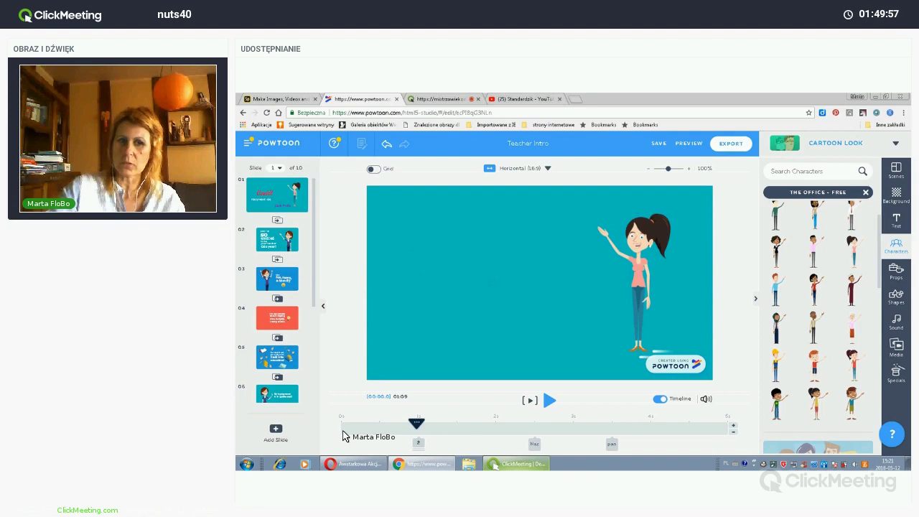
left_click(340, 431)
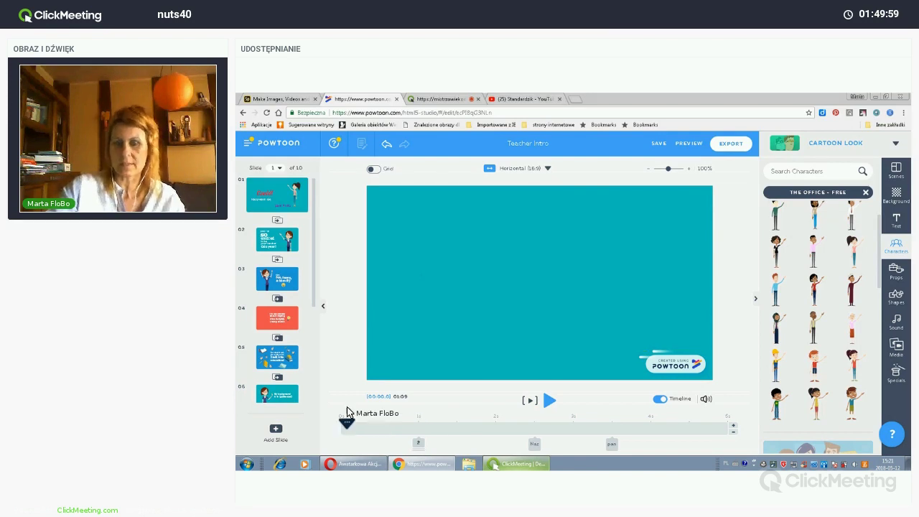
left_click(550, 400)
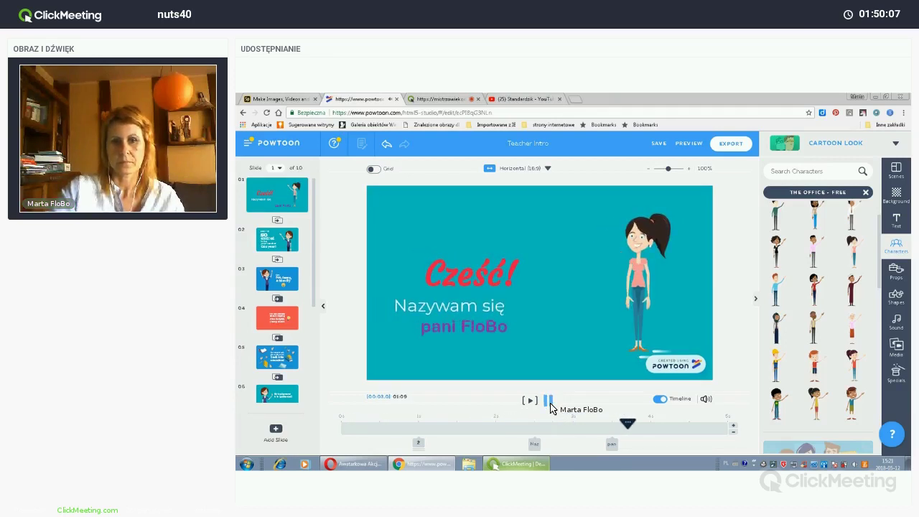
Return to slide 1, extend its duration to 6 seconds, and scrub its timeline back to the start
left_click(279, 190)
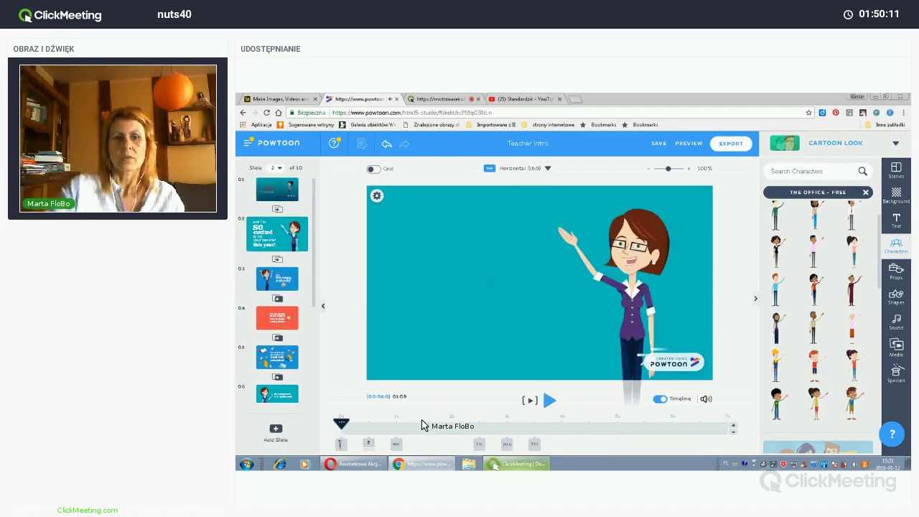
left_click(733, 429)
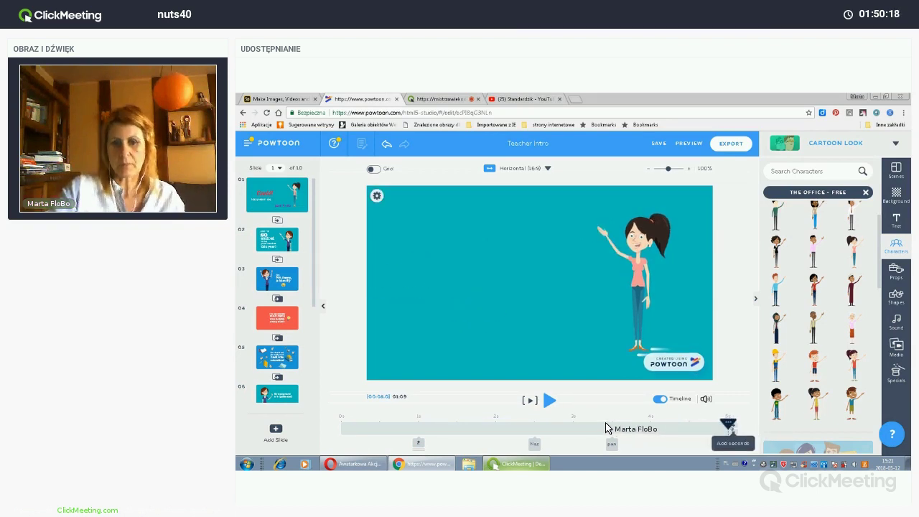
left_click(668, 428)
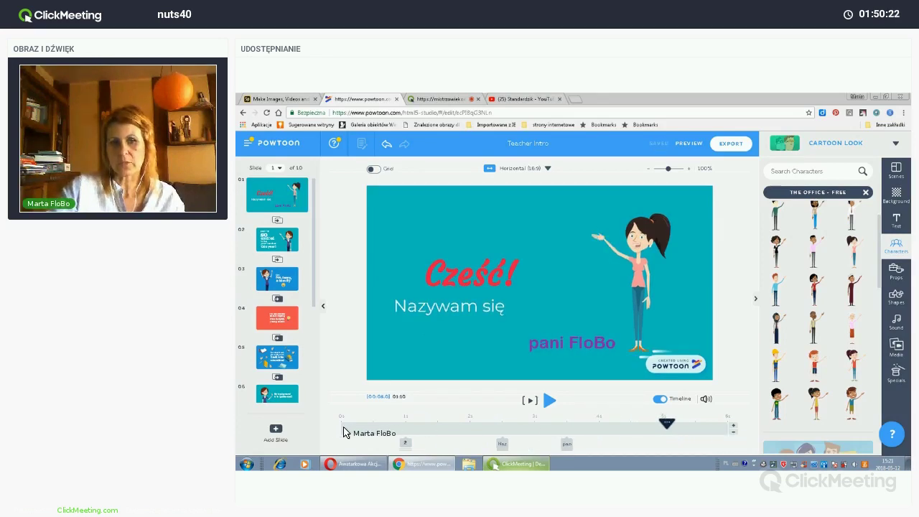
left_click(346, 425)
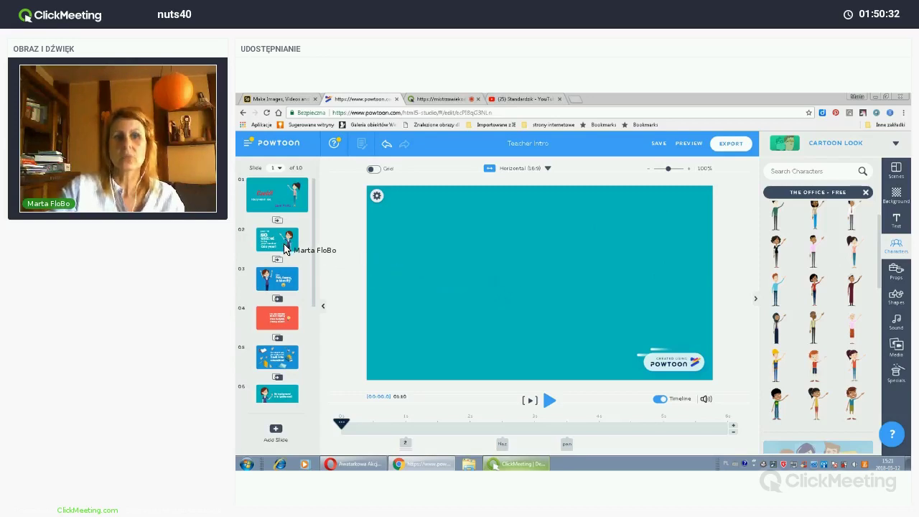
Open slide 2 and scrub along its timeline to examine the English texts and the character's animation
mouse_move(285, 249)
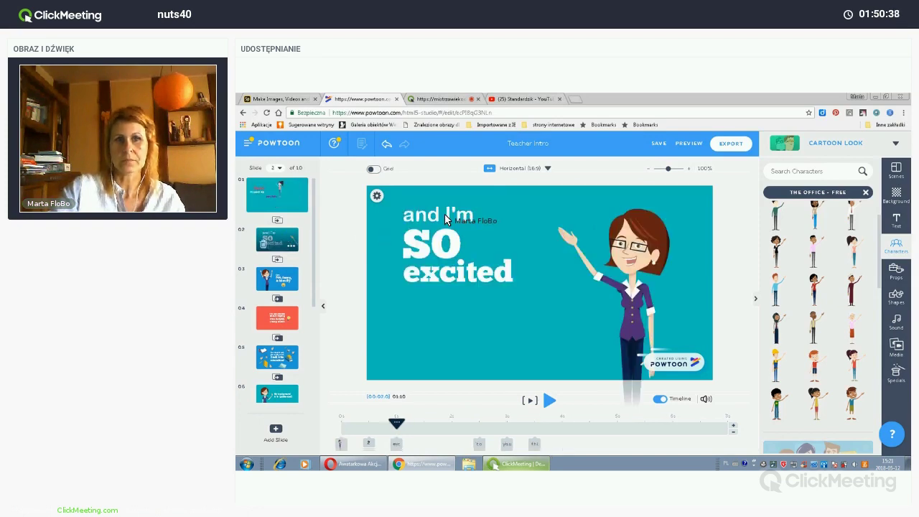
double_click(447, 218)
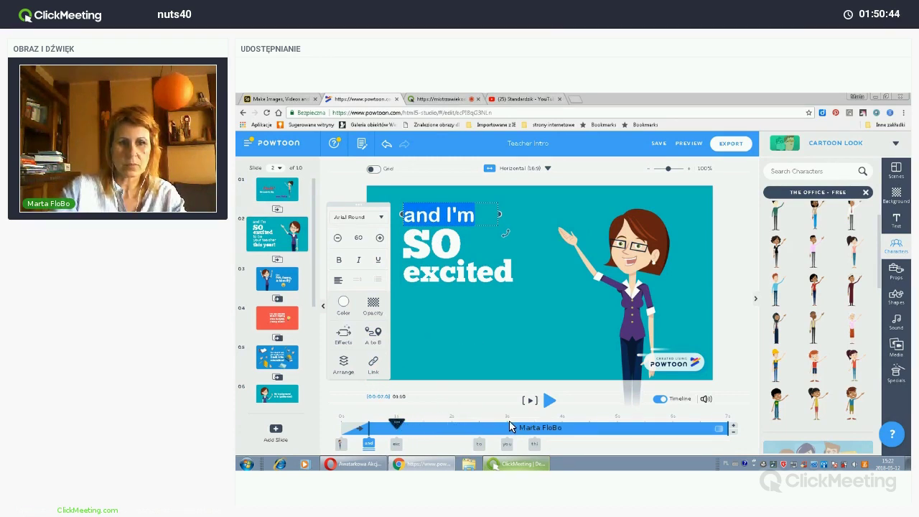
left_click(641, 431)
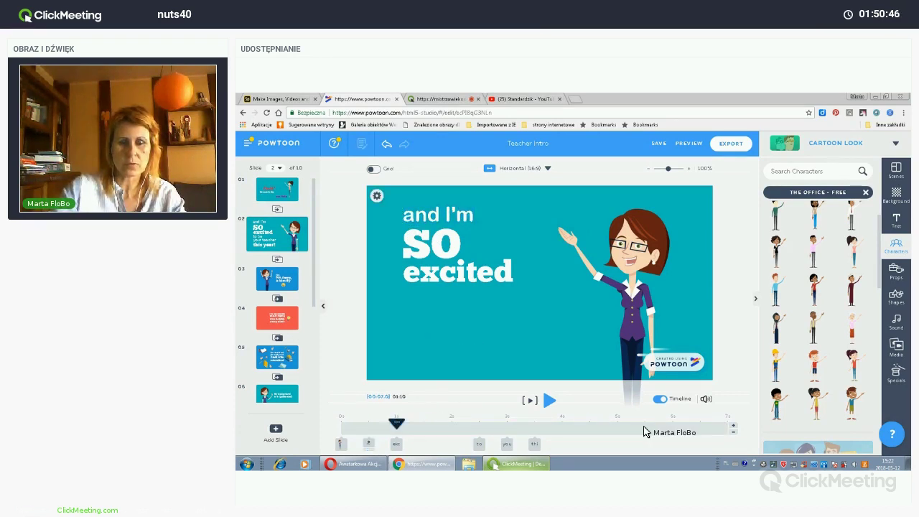
left_click(644, 430)
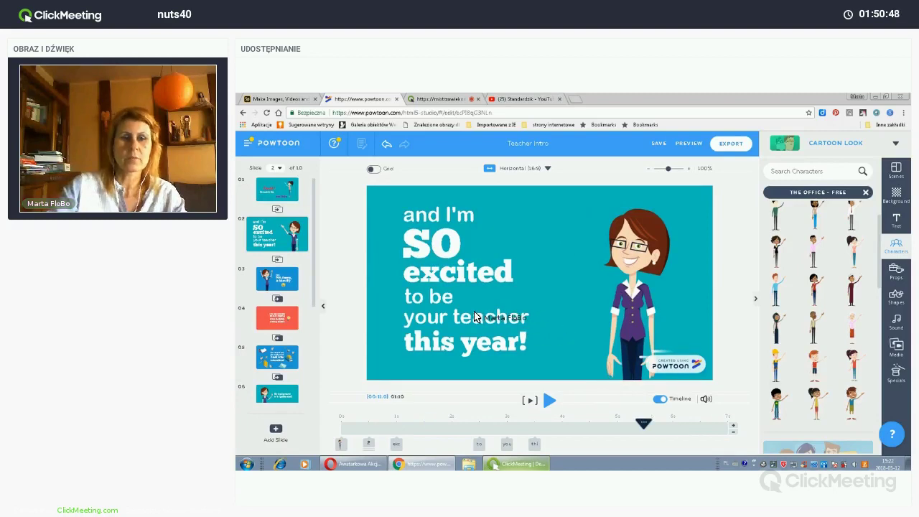
left_click(641, 424)
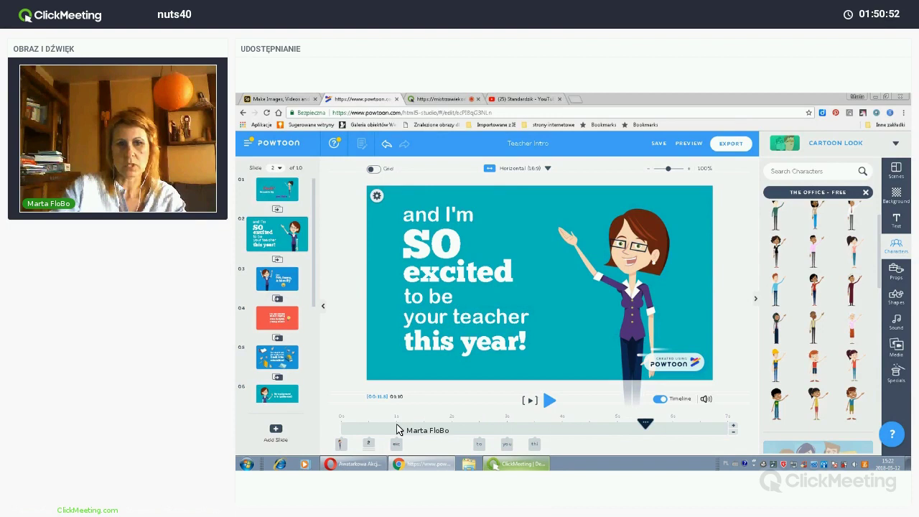
Replace the "and I'm" text on slide 2 with "jestem"
left_click(366, 425)
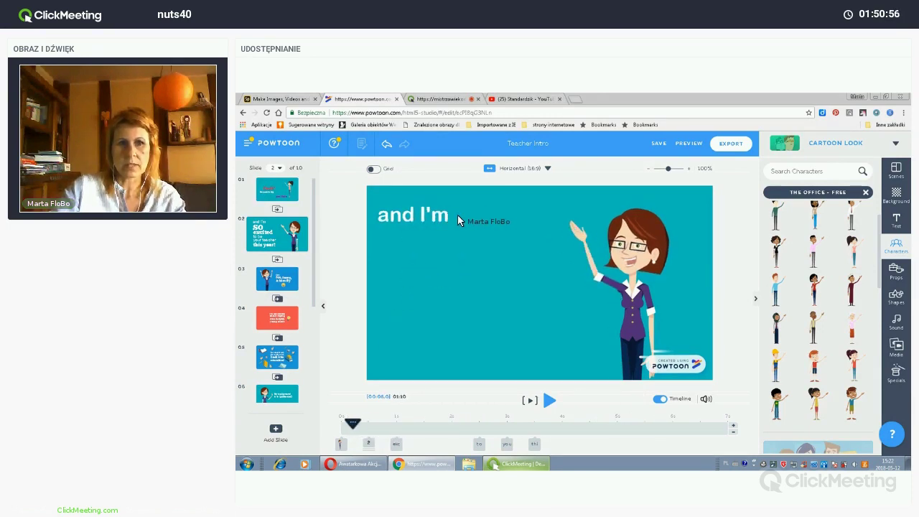
left_click(428, 223)
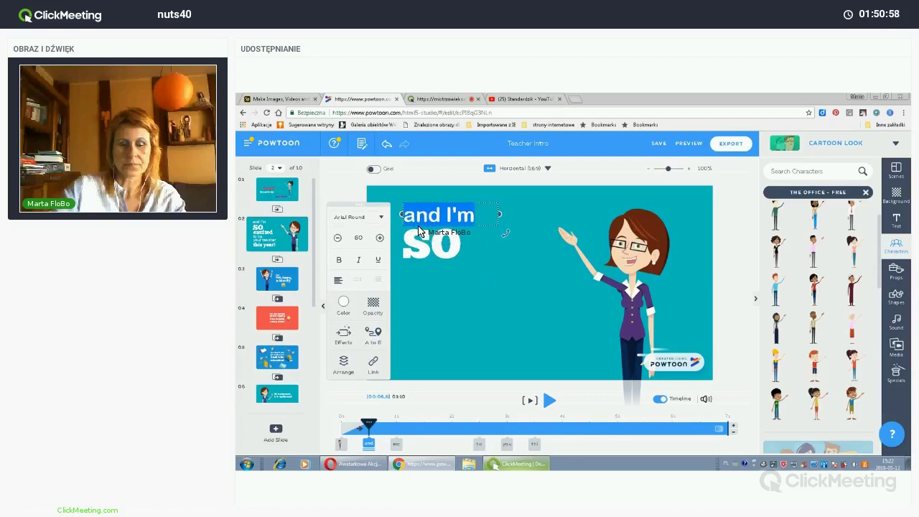
double_click(419, 230)
key("Left")
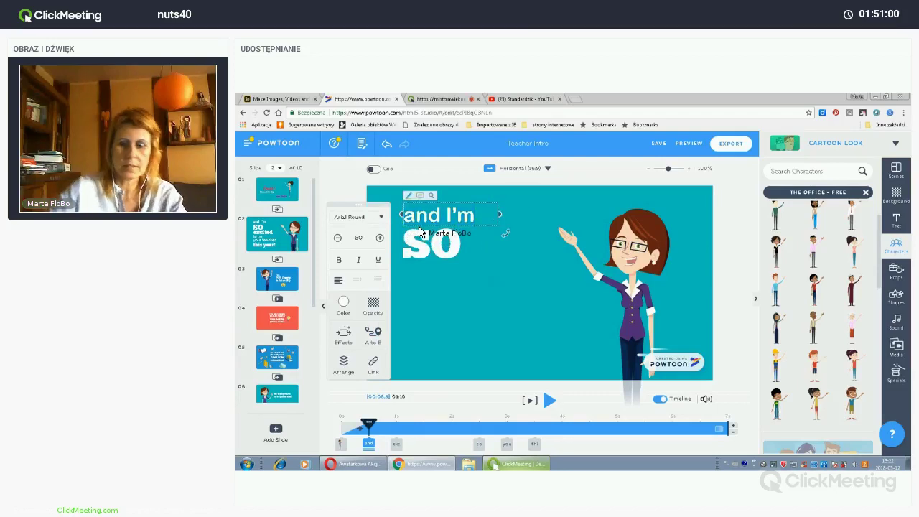
type("jesteman")
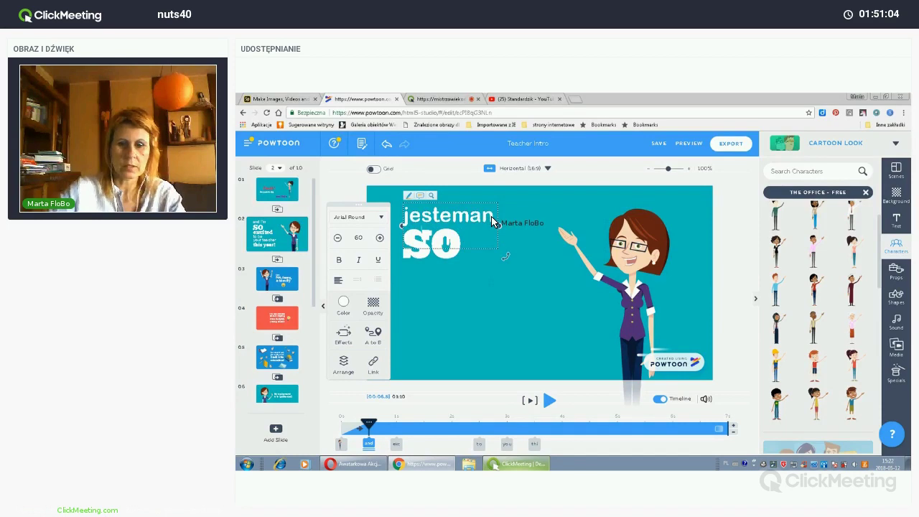
key("Right")
key("Right")
key("BackSpace")
key("BackSpace")
key("BackSpace")
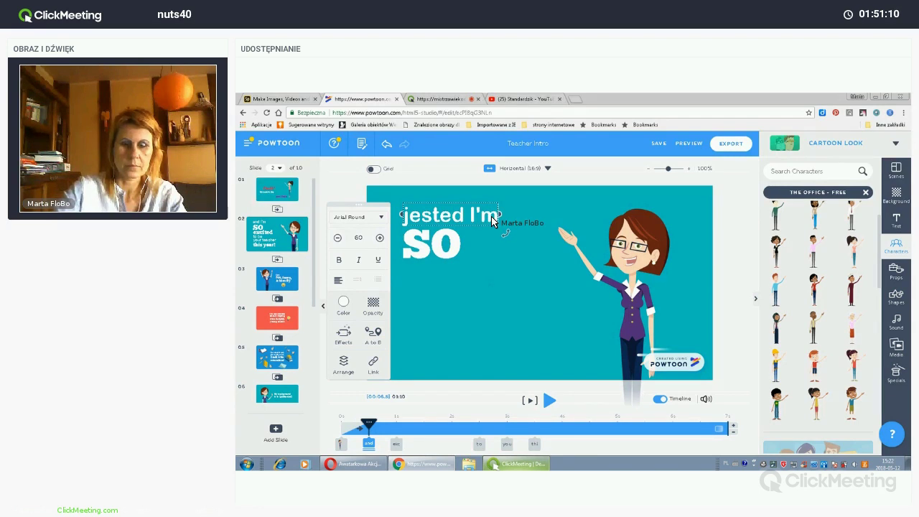
key("BackSpace")
key("BackSpace")
key("BackSpace")
key("BackSpace")
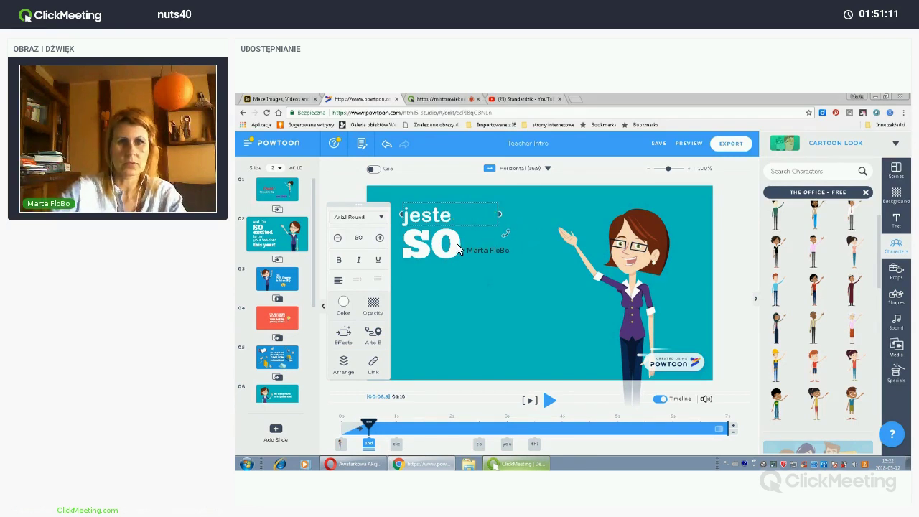
type("m")
Widen the "SO" text box on slide 2 and replace its text with "bardzo"
double_click(483, 248)
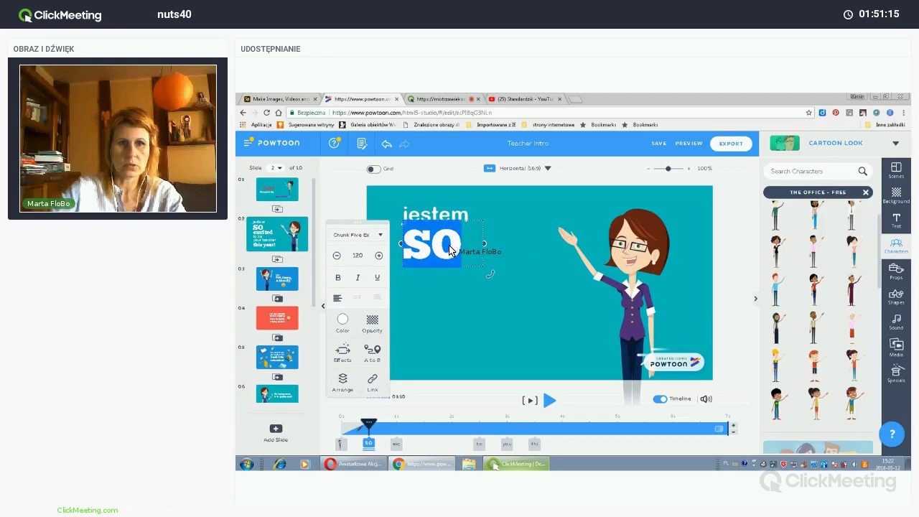
left_click(467, 245)
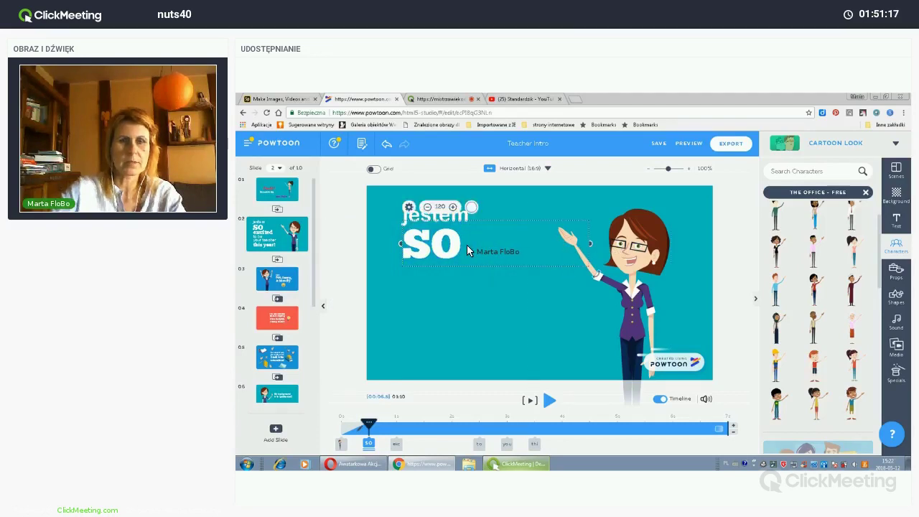
double_click(466, 246)
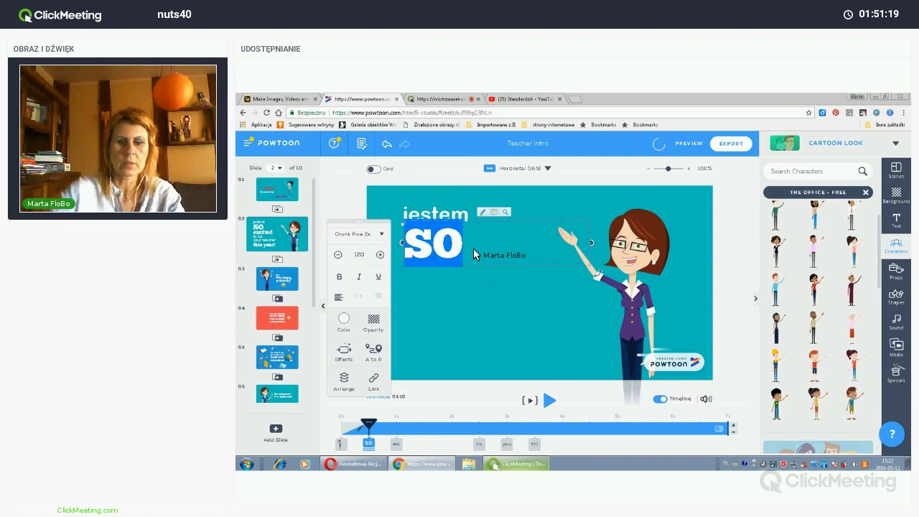
left_click(474, 249)
key("BackSpace")
key("BackSpace")
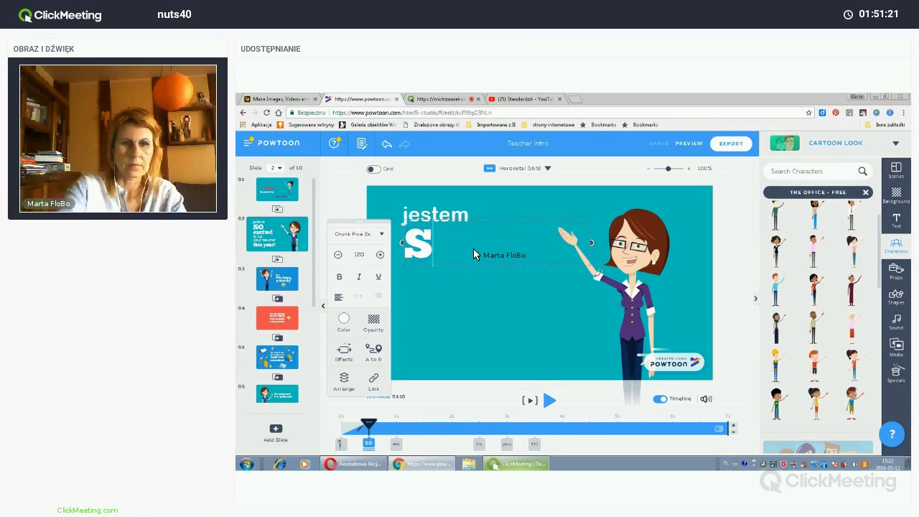
type("bardzo")
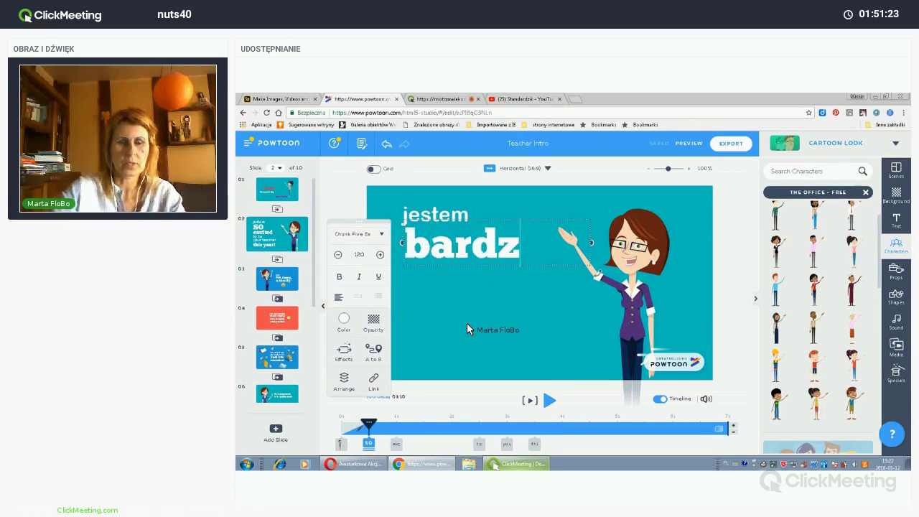
Replace the "excited" text on slide 2 with "szczęśliwa"
left_click(394, 451)
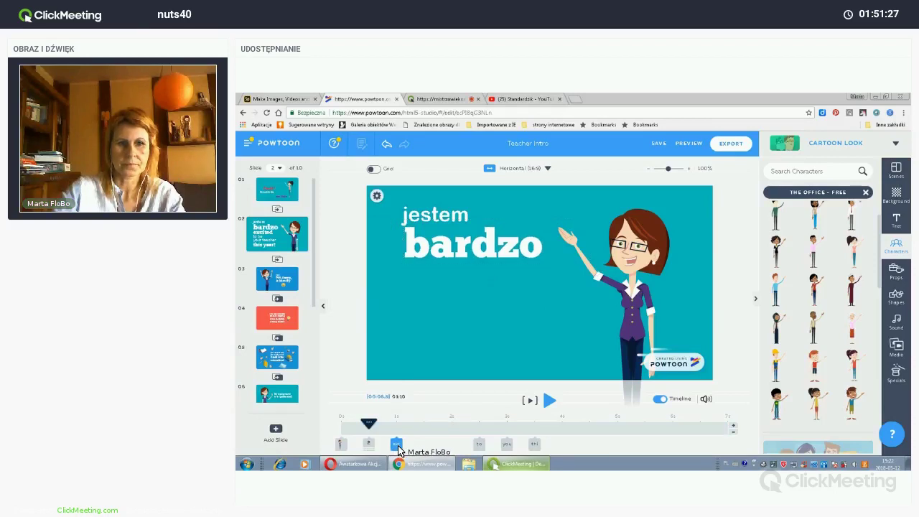
left_click(397, 443)
left_click(479, 274)
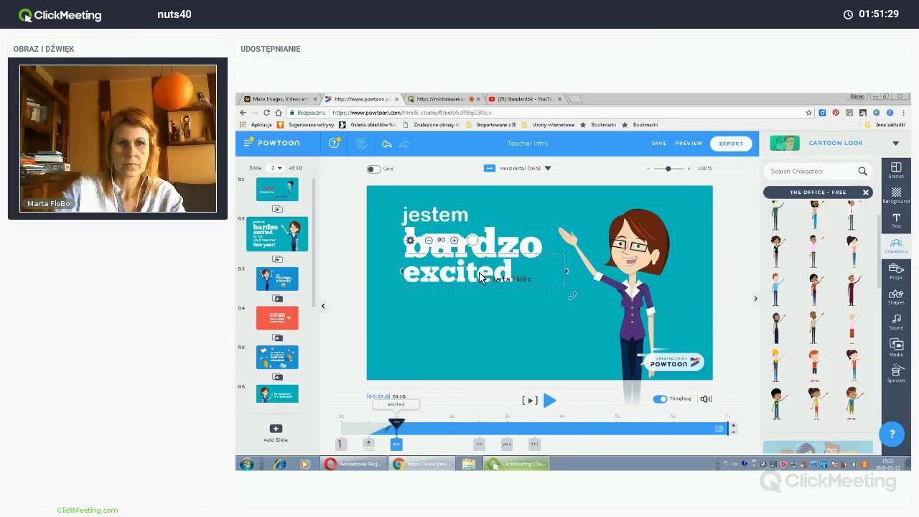
double_click(480, 277)
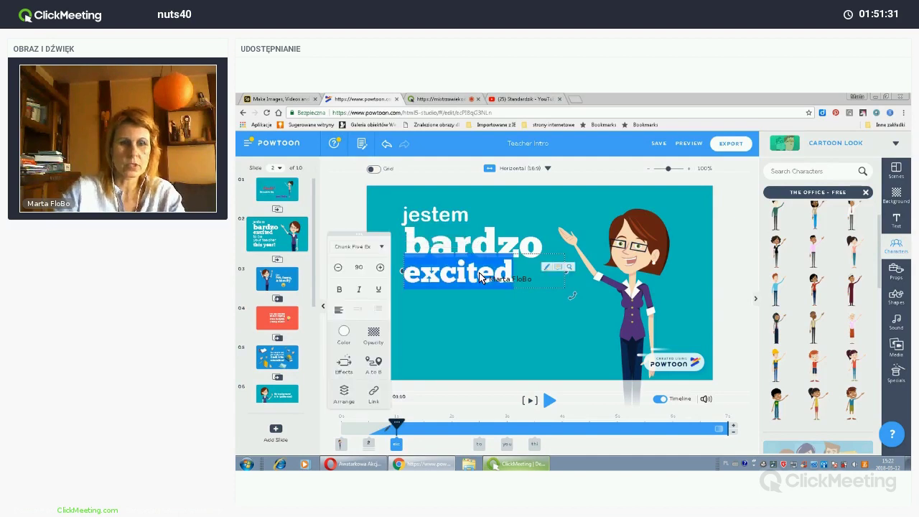
type("szc")
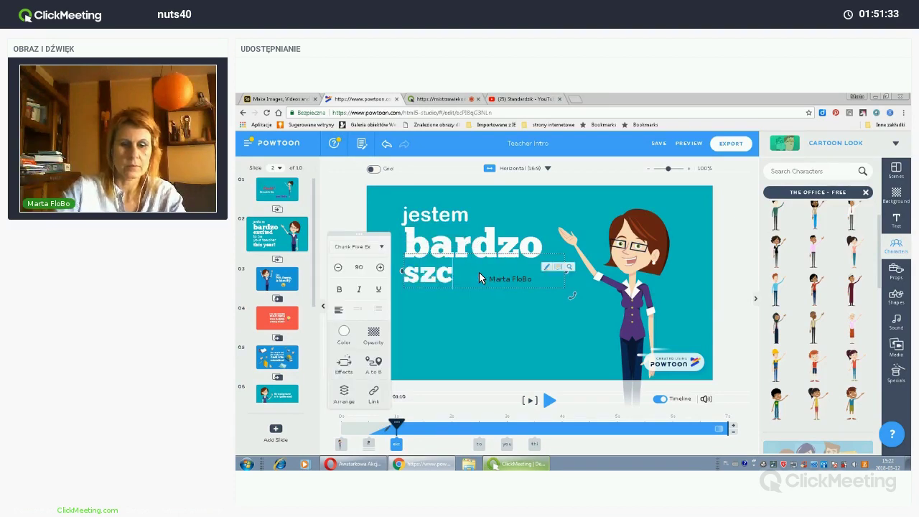
type("zęś")
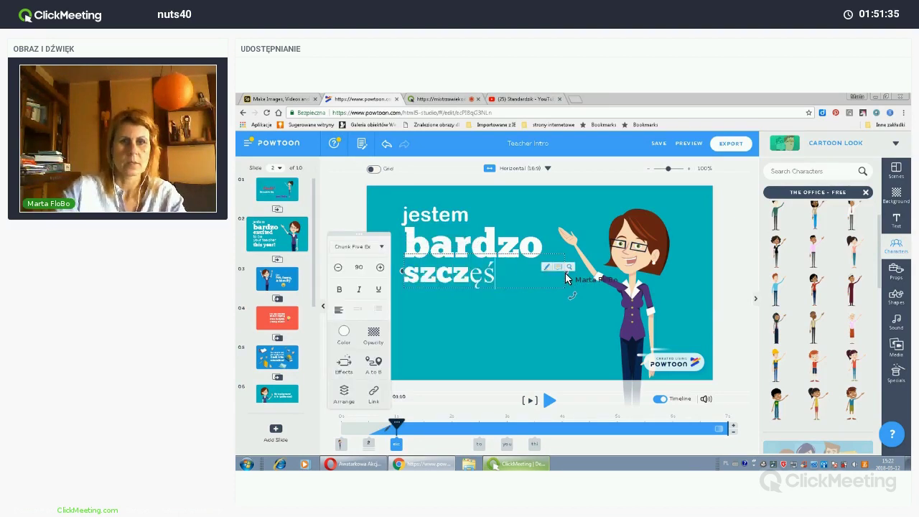
type("liwa")
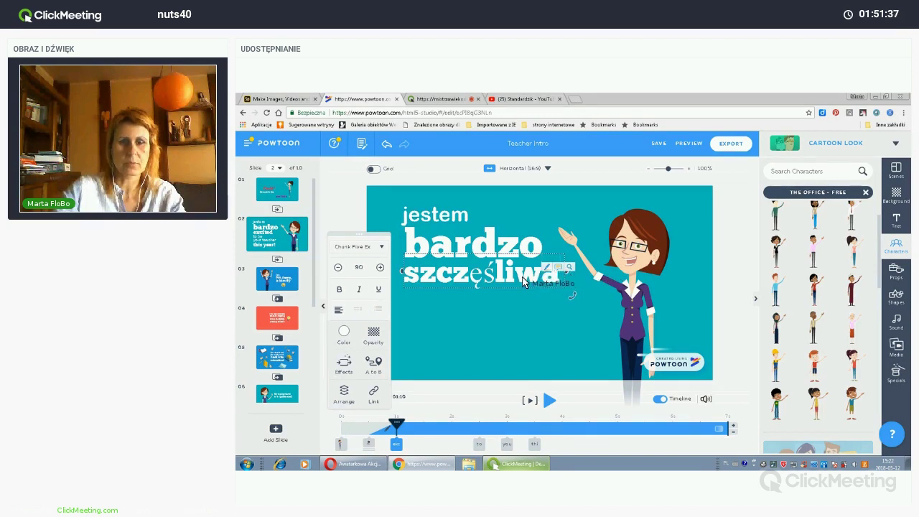
Try the Cursive, Funky and Comic fonts on the "szczęśliwa" text
left_click_drag(561, 280, 379, 252)
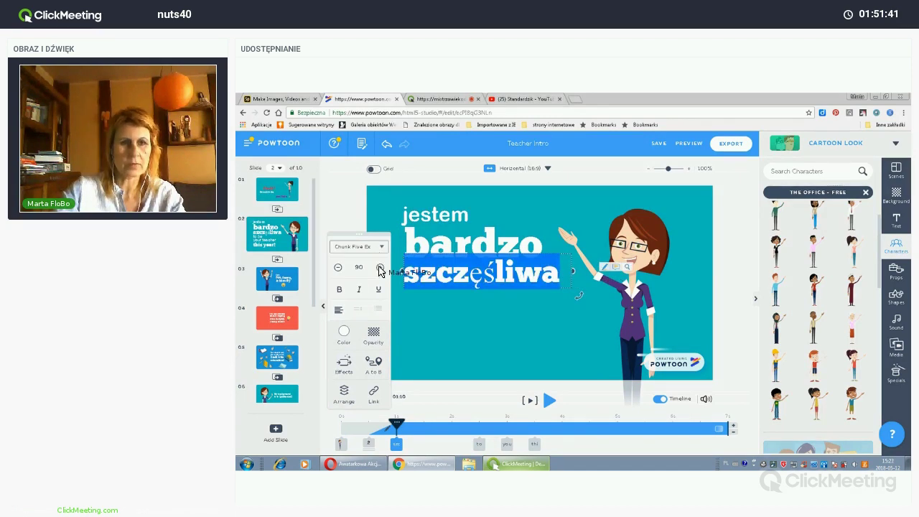
left_click(384, 337)
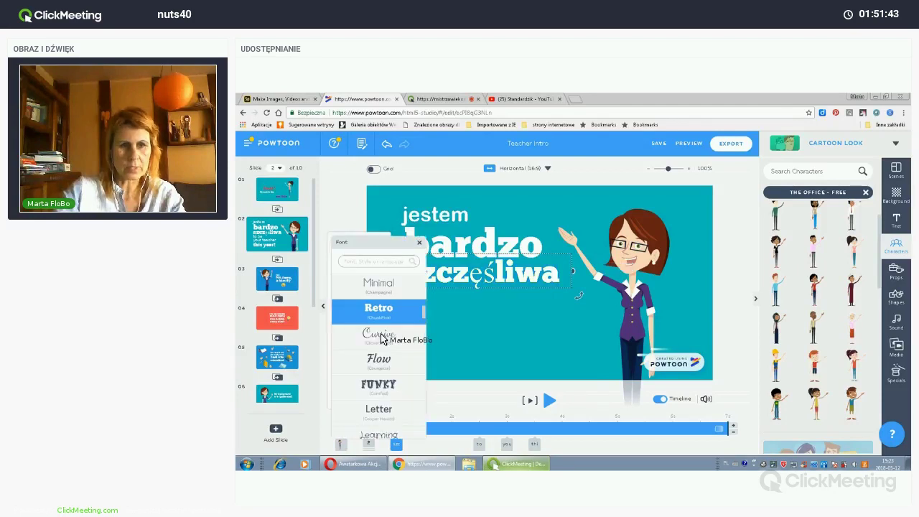
left_click(380, 254)
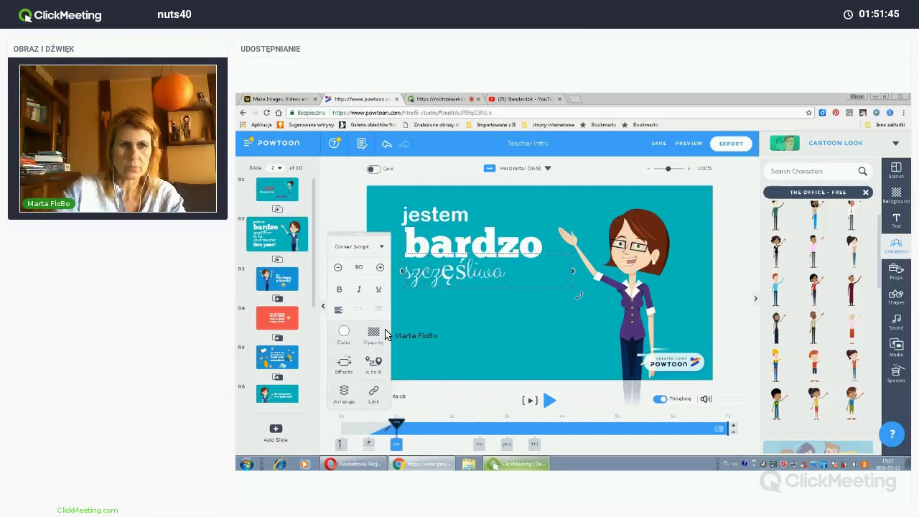
left_click(383, 249)
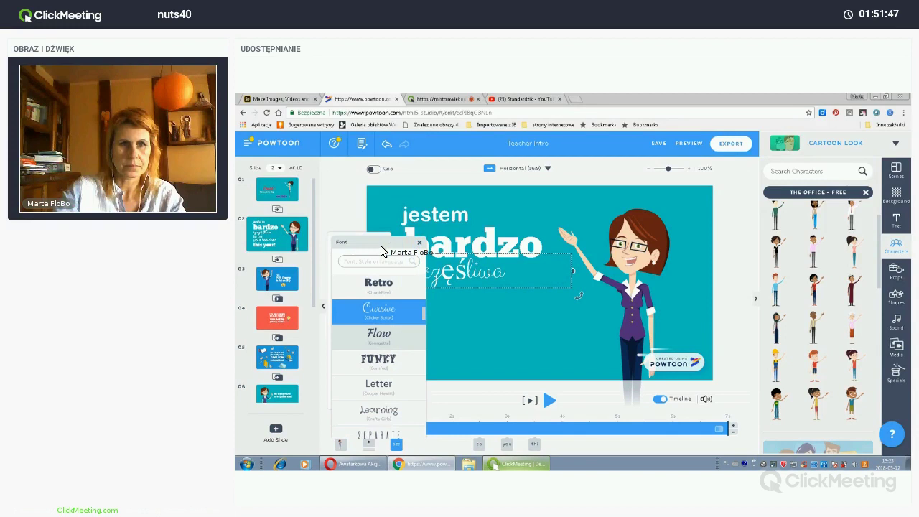
left_click(381, 251)
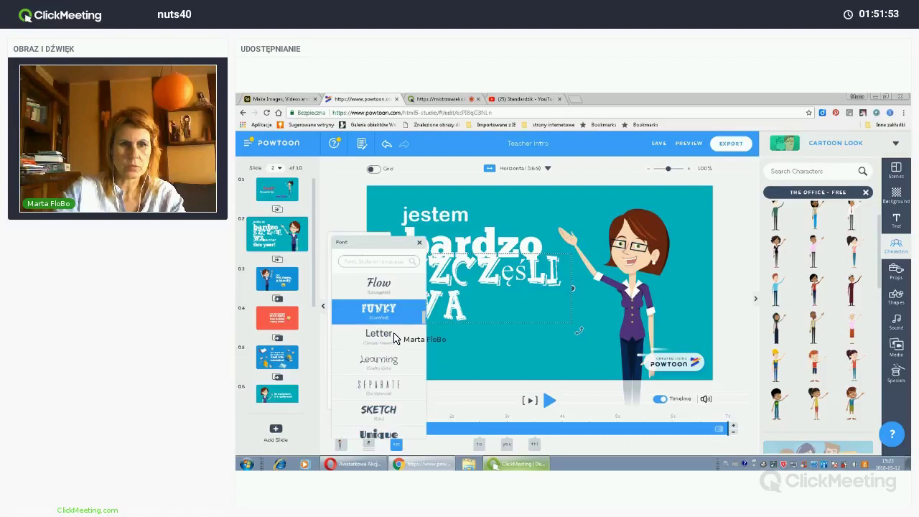
scroll(395, 335, "down", 5)
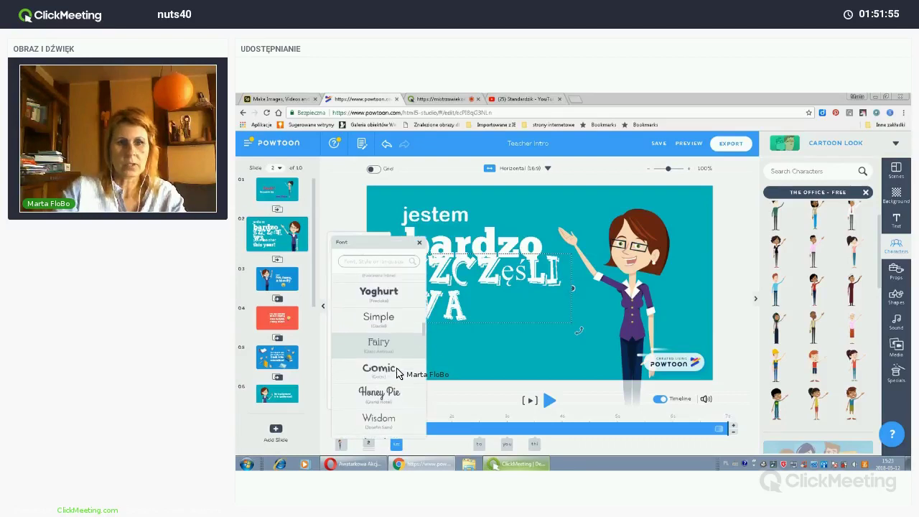
left_click(397, 373)
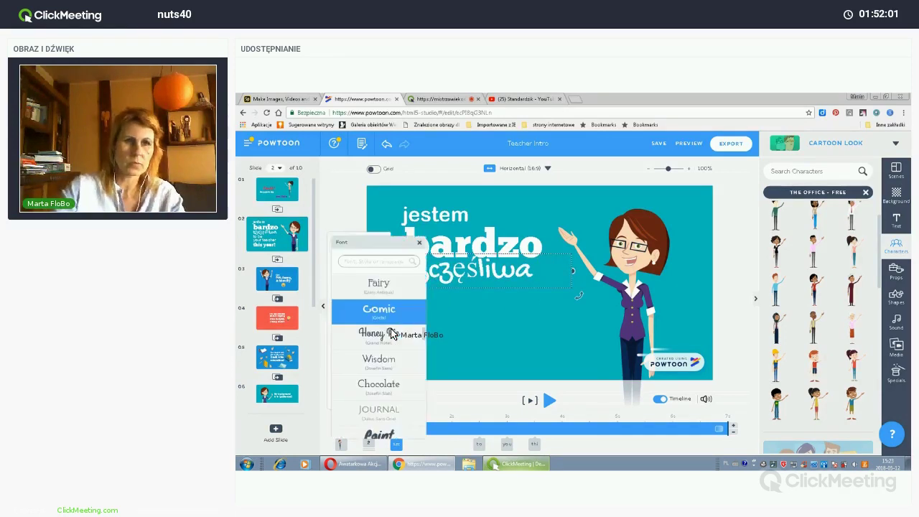
Set the font of the "szczęśliwa" text to University (Lato)
scroll(389, 342, "down", 2)
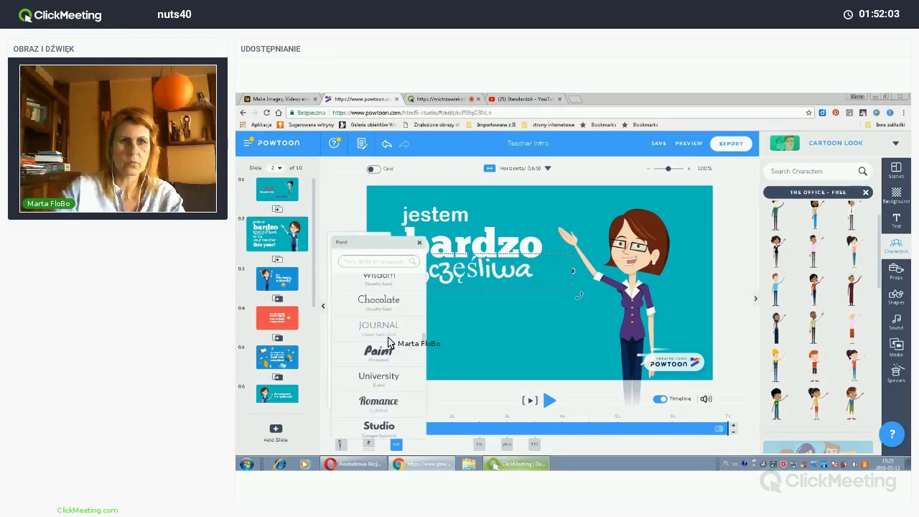
scroll(383, 339, "down", 1)
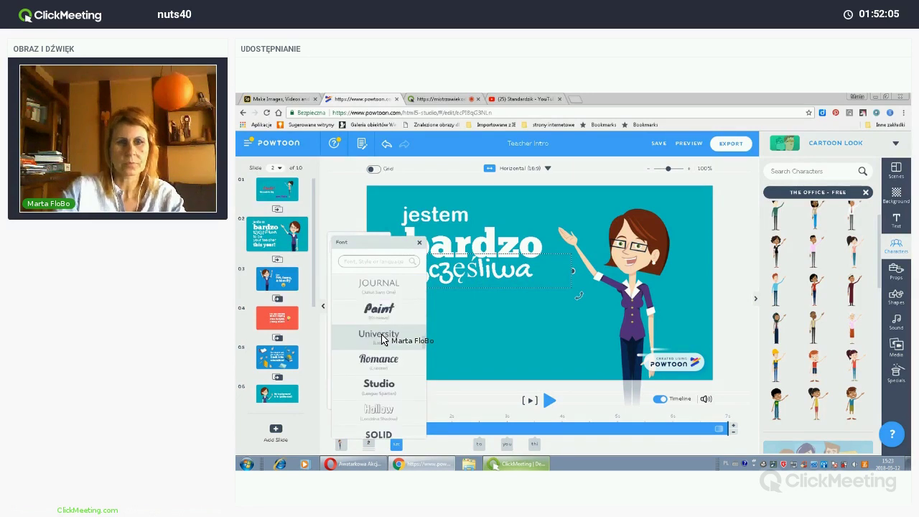
left_click(381, 335)
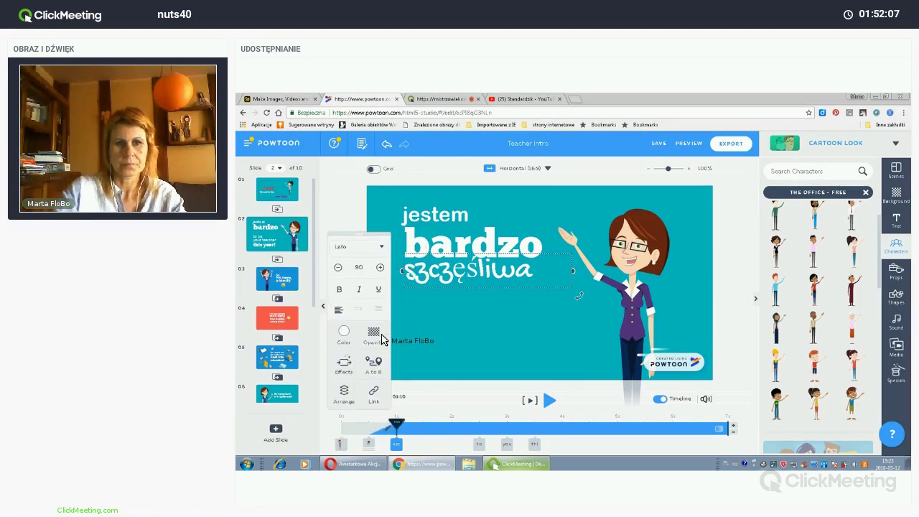
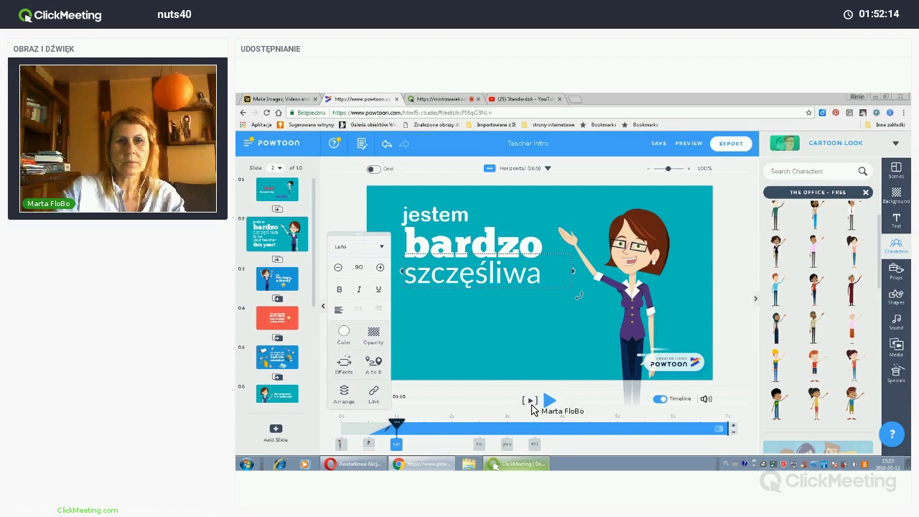
Replace the "to be" text on slide 2 with "że"
left_click(489, 445)
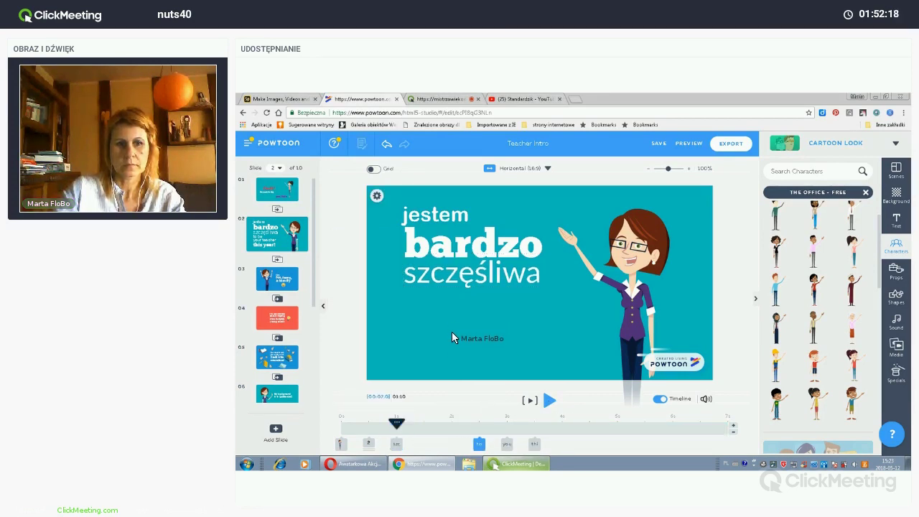
left_click(479, 444)
left_click(485, 441)
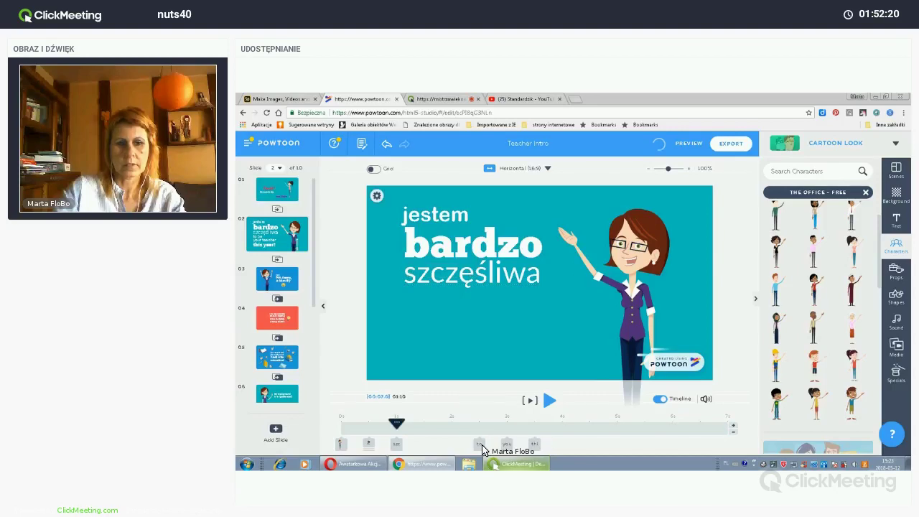
left_click(456, 293)
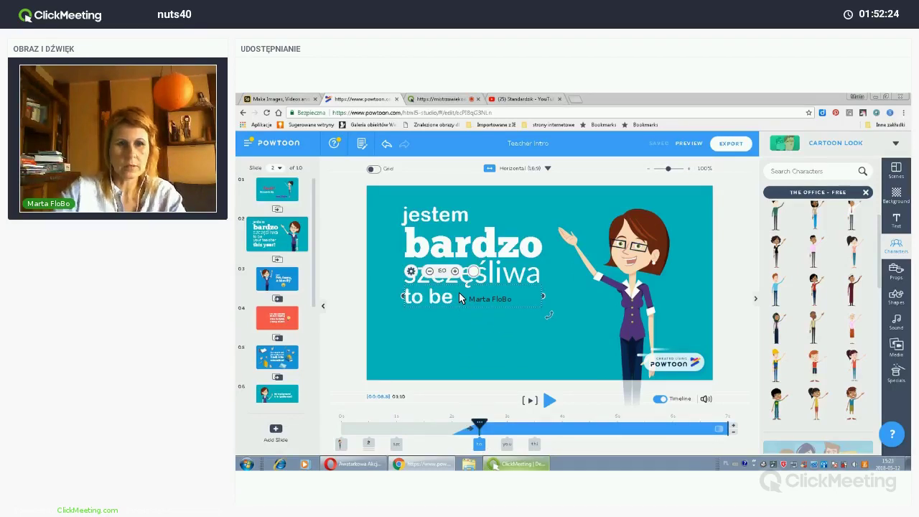
double_click(459, 293)
type("że")
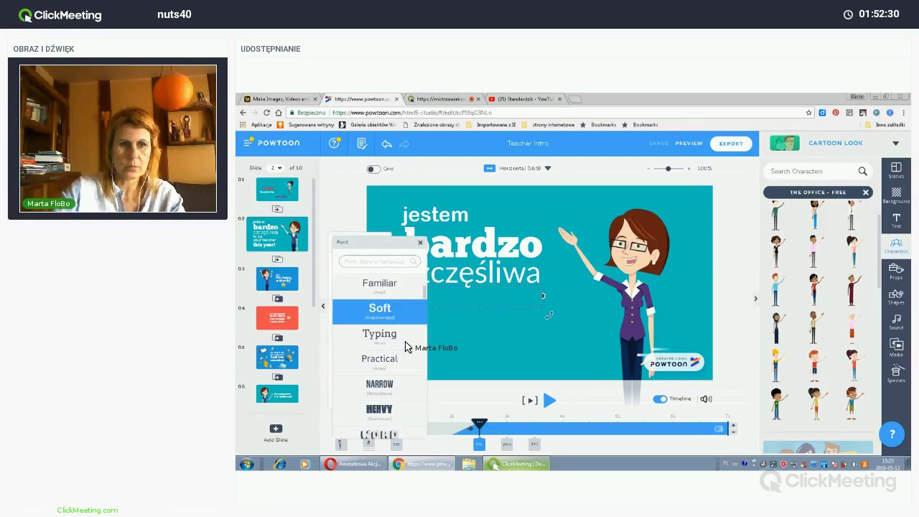
Set the "że" text's font to Sophisticated (Amatic) and enlarge it to size 91
scroll(407, 344, "up", 4)
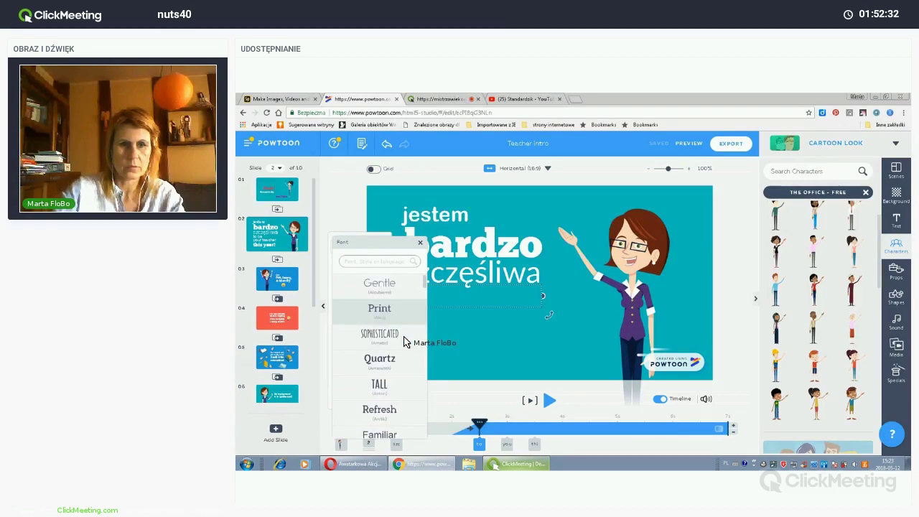
left_click(405, 342)
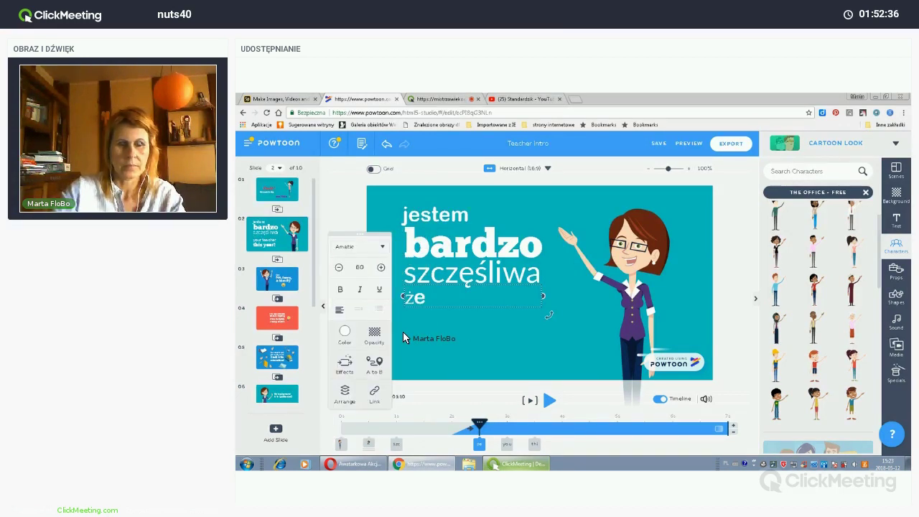
key("BackSpace")
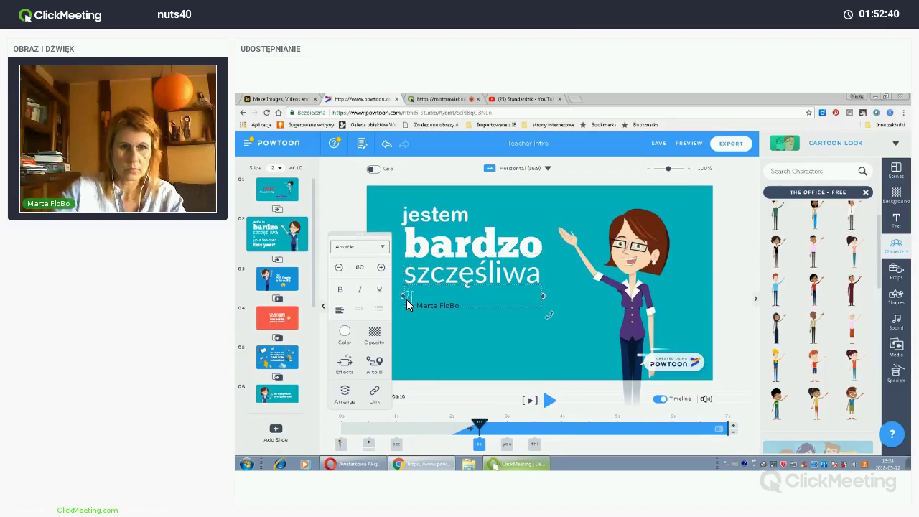
left_click(381, 269)
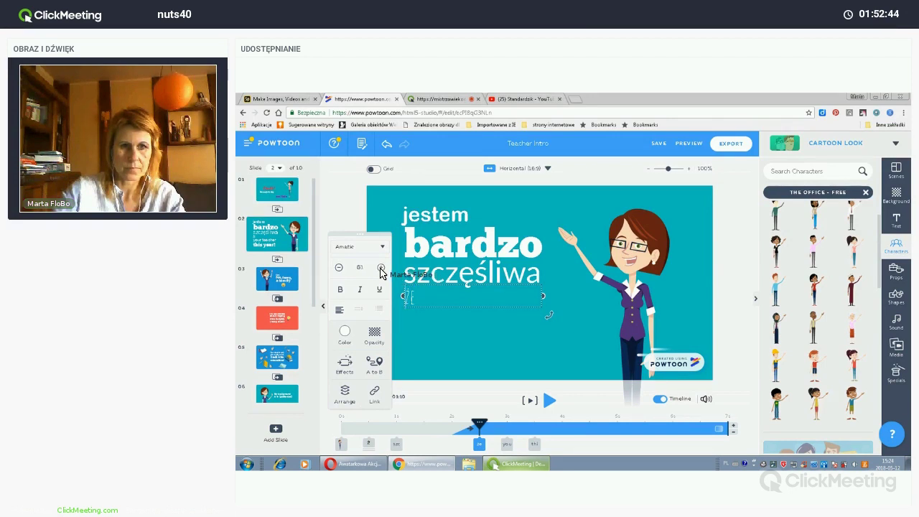
left_click(381, 269)
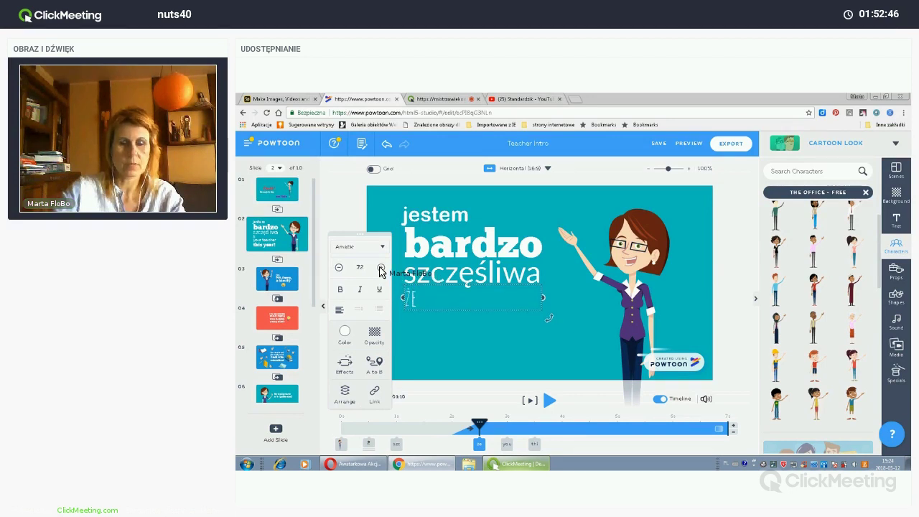
left_click(381, 269)
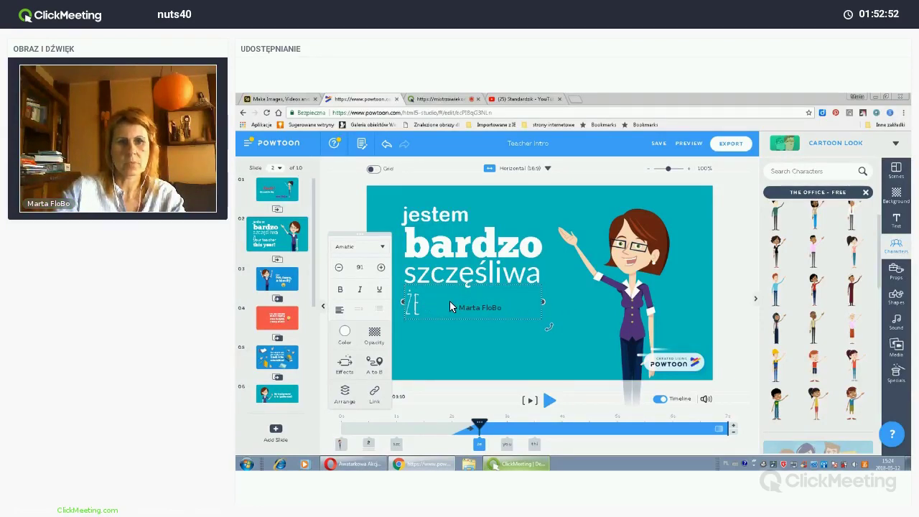
Narrow the "że" text box and move it beneath the second half of "szczęśliwa"
double_click(420, 300)
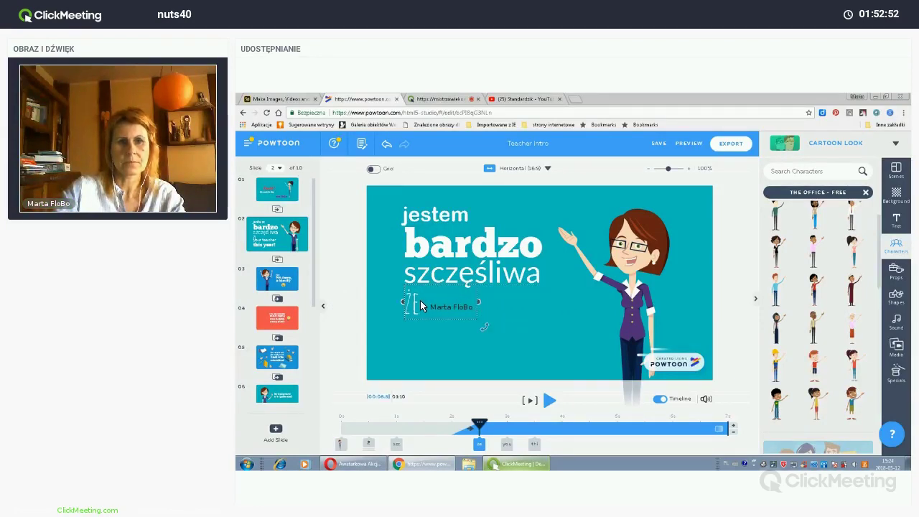
left_click(493, 303)
left_click_drag(416, 305, 495, 302)
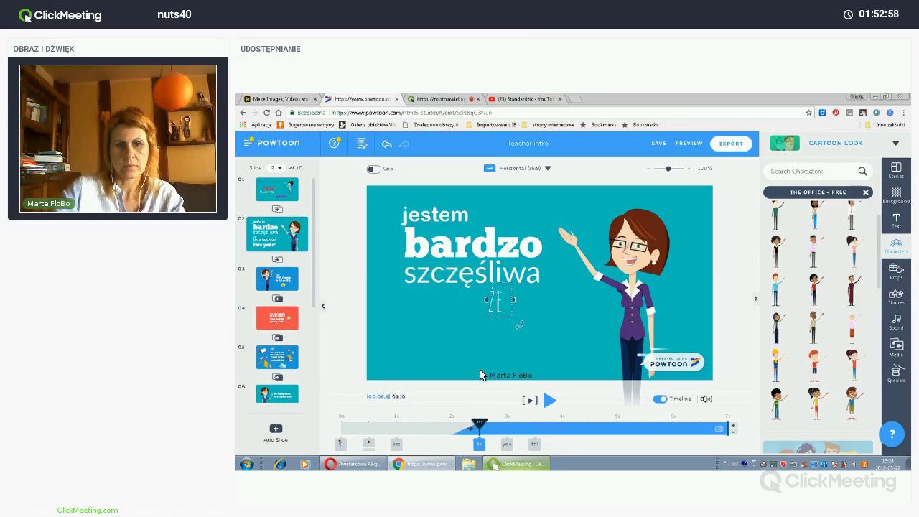
Replace the "your teacher" text on slide 2 with "będę Waszą nauczycielką"
left_click(474, 324)
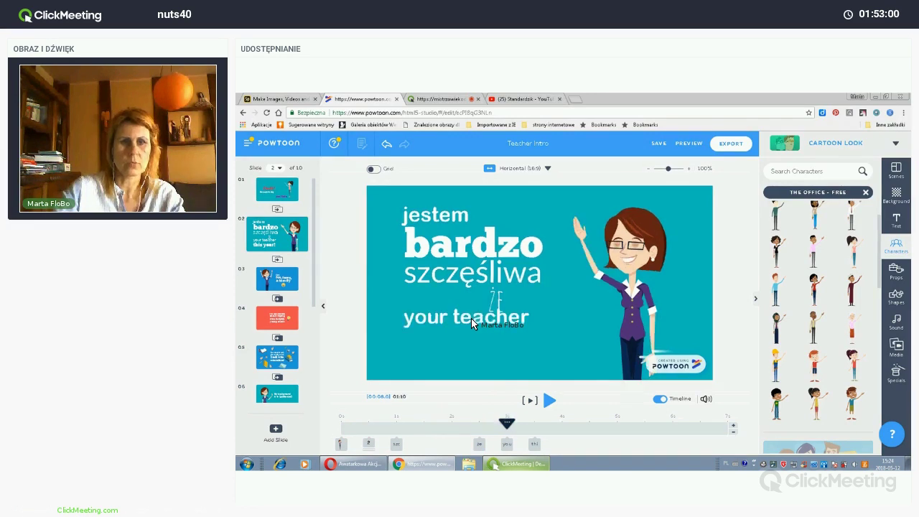
double_click(472, 318)
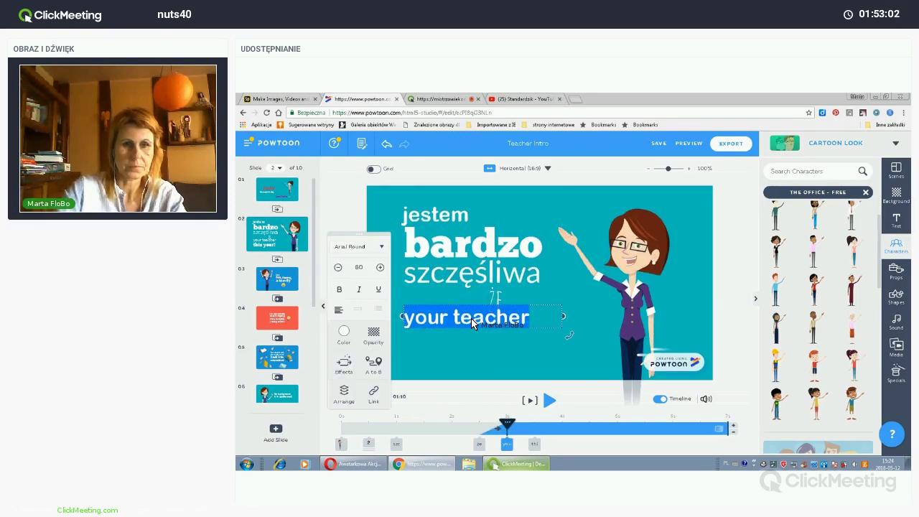
type("będ")
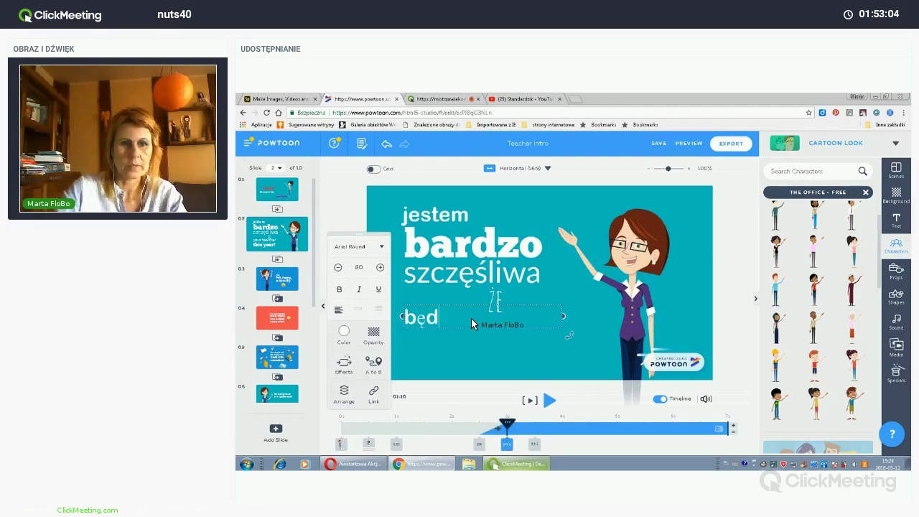
type("ę Waszą")
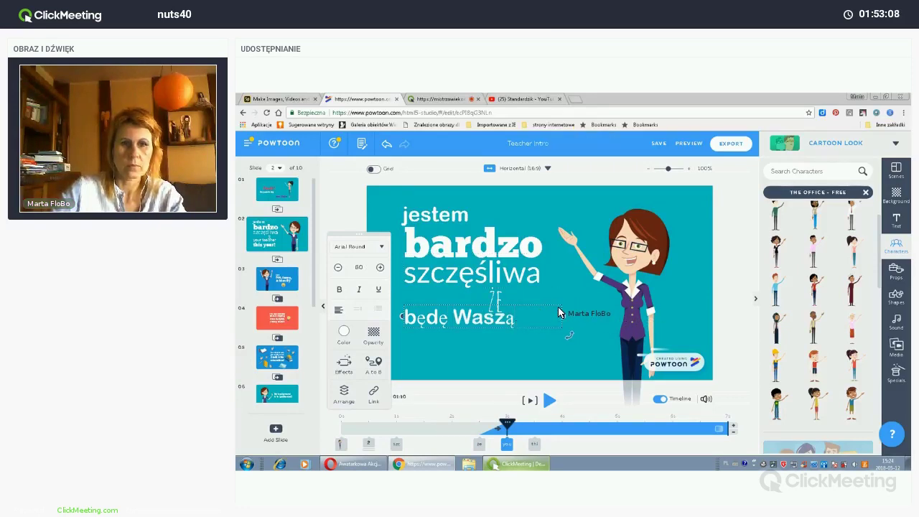
key("ctrl+a")
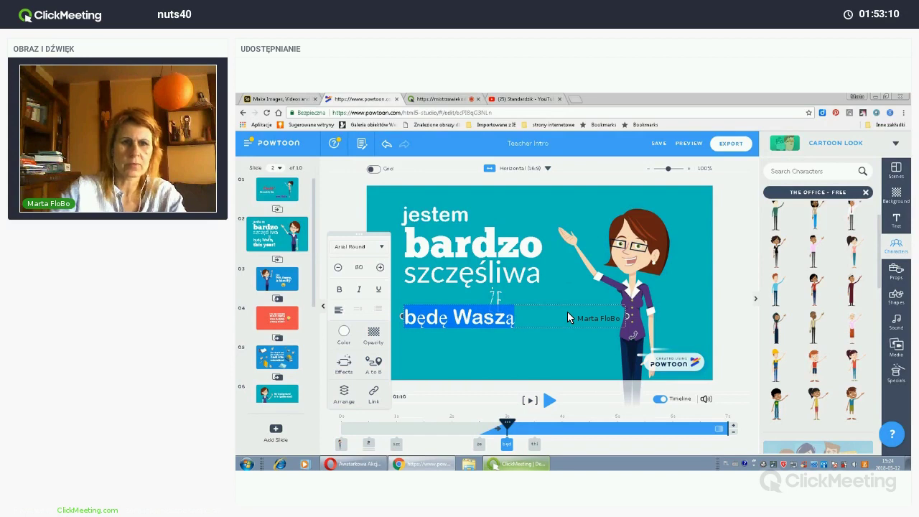
key("End")
type("nauc")
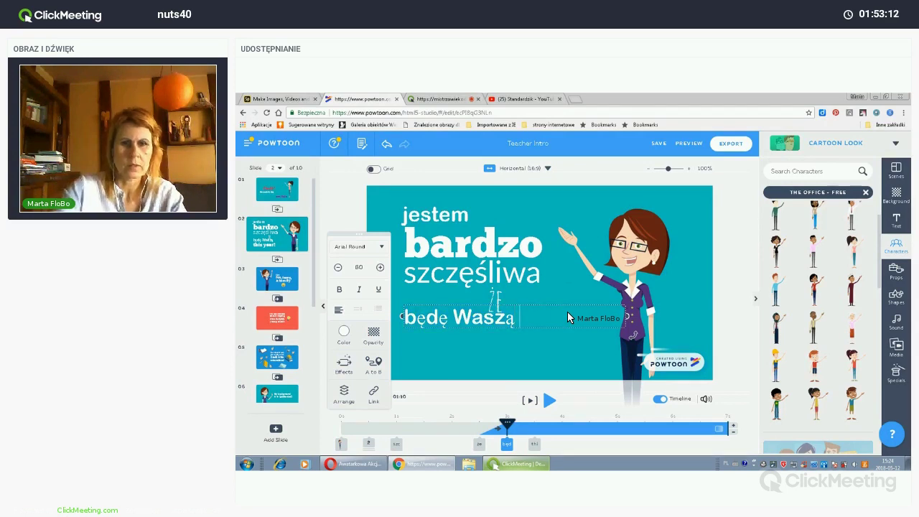
type("zycielką")
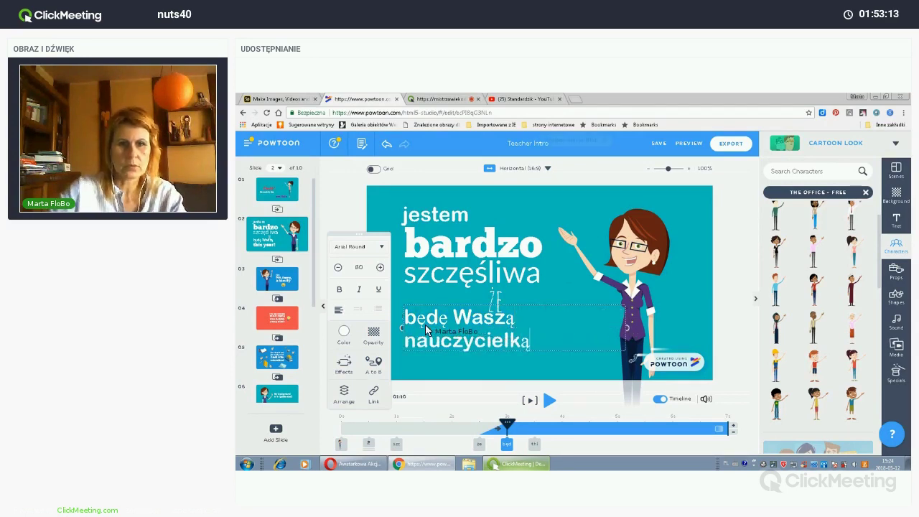
Set the font of the "będę Waszą nauczycielką" text to Simple (Glacial)
key("ctrl+a")
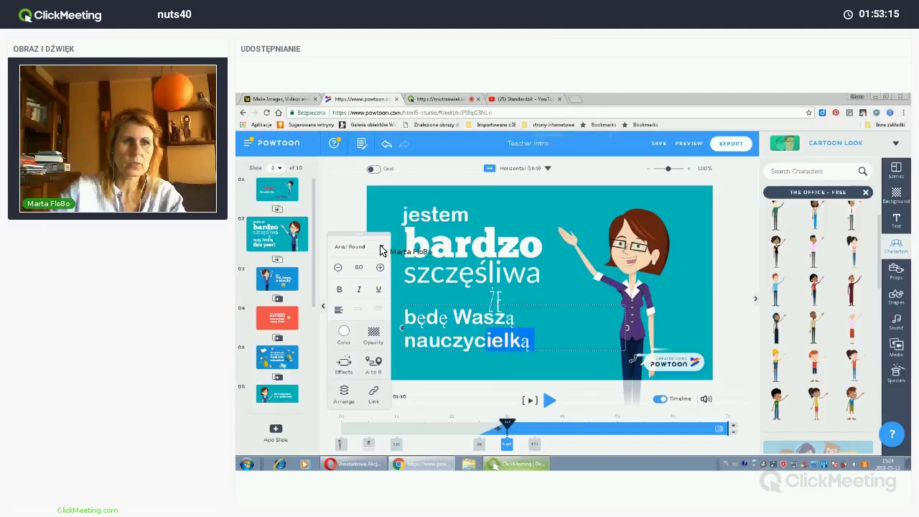
left_click(406, 343)
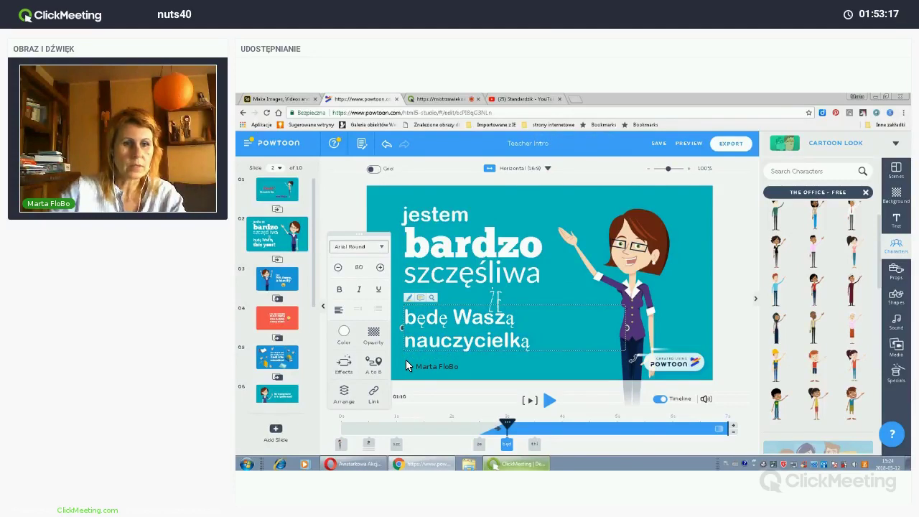
scroll(406, 366, "down", 3)
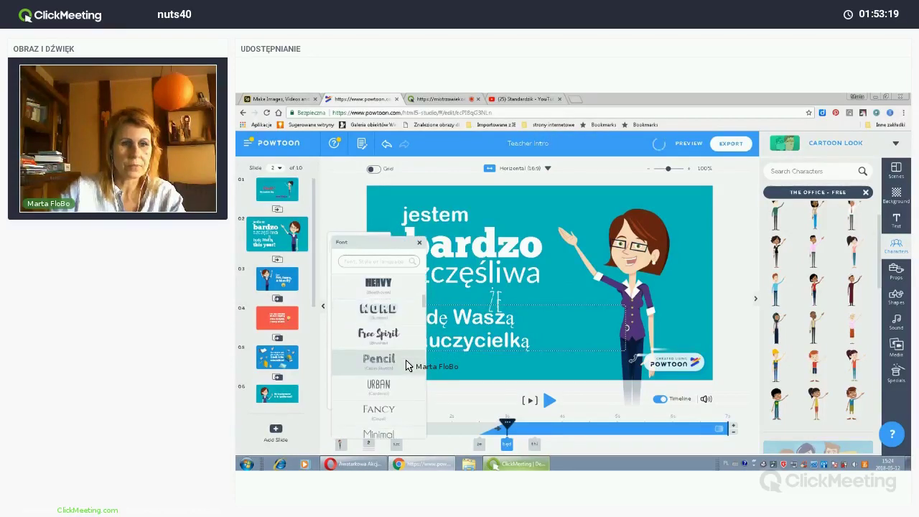
scroll(405, 366, "down", 4)
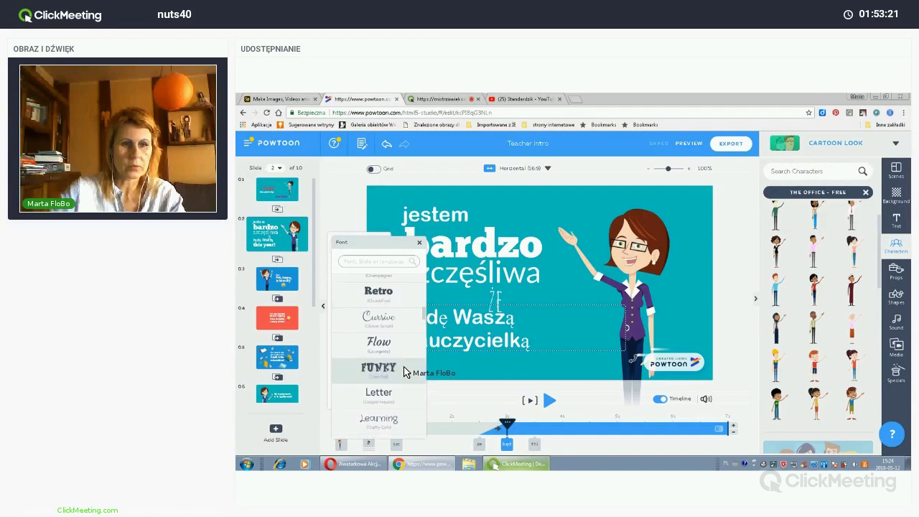
scroll(405, 374, "down", 1)
scroll(403, 379, "down", 3)
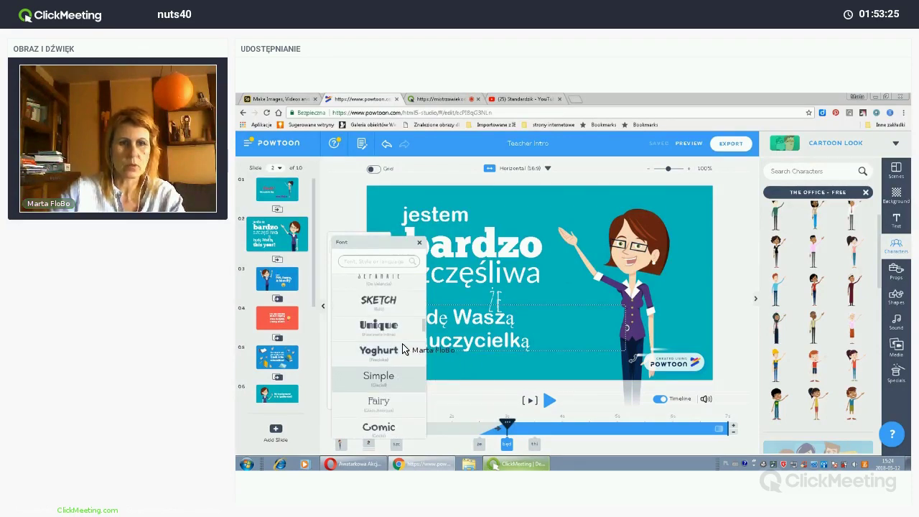
left_click(402, 349)
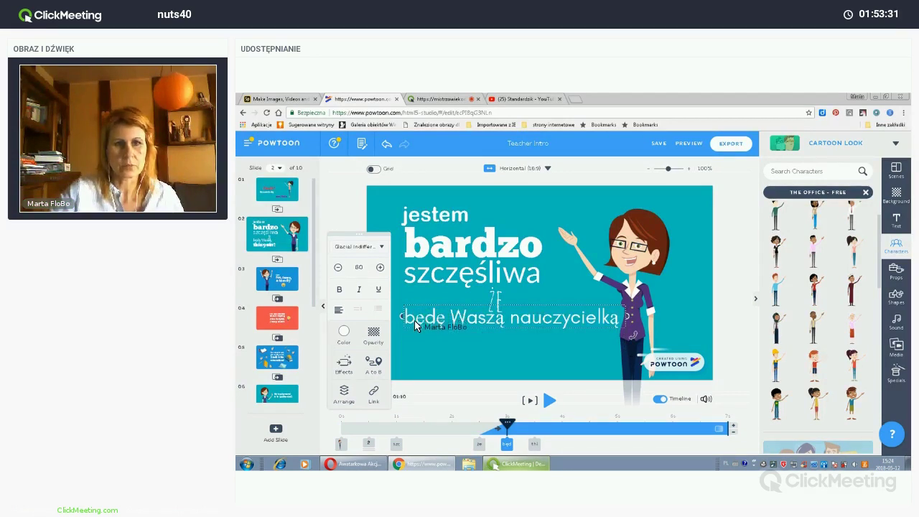
Move the "będę Waszą nauczycielką" text slightly down, away from the word "że"
left_click(422, 324)
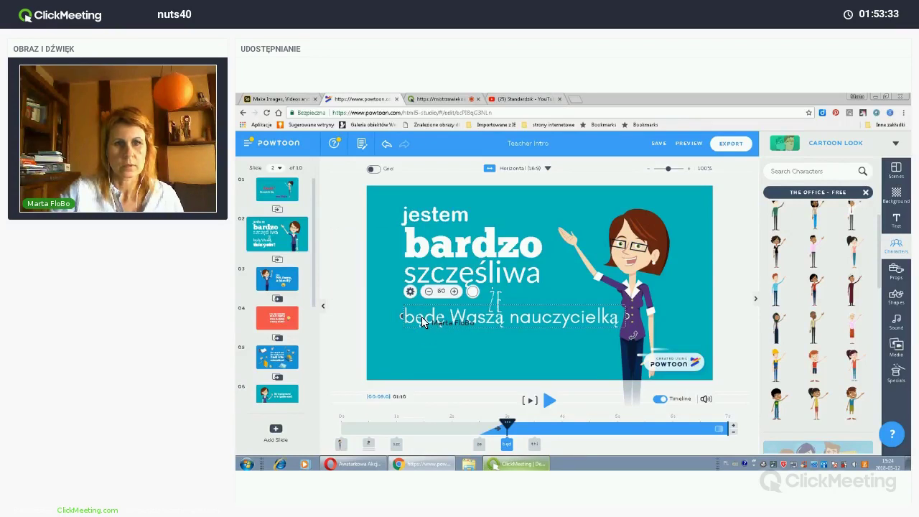
left_click(419, 326)
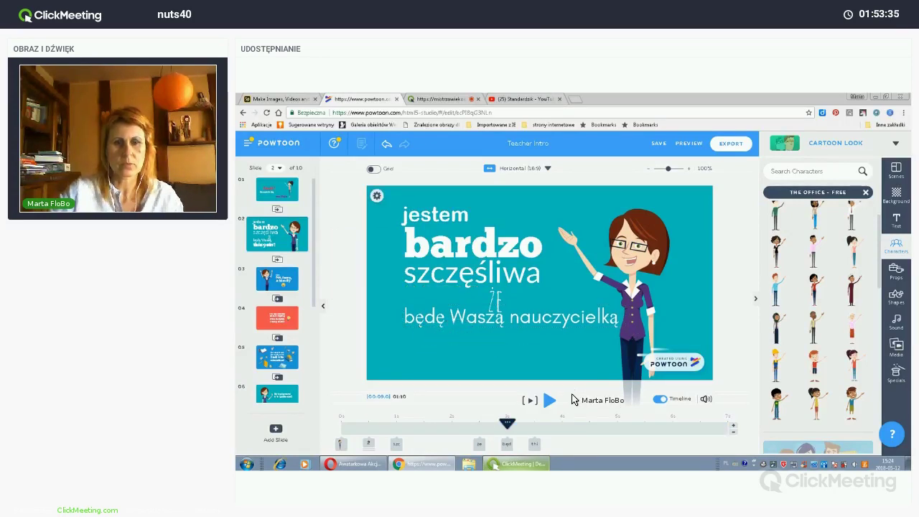
left_click(533, 437)
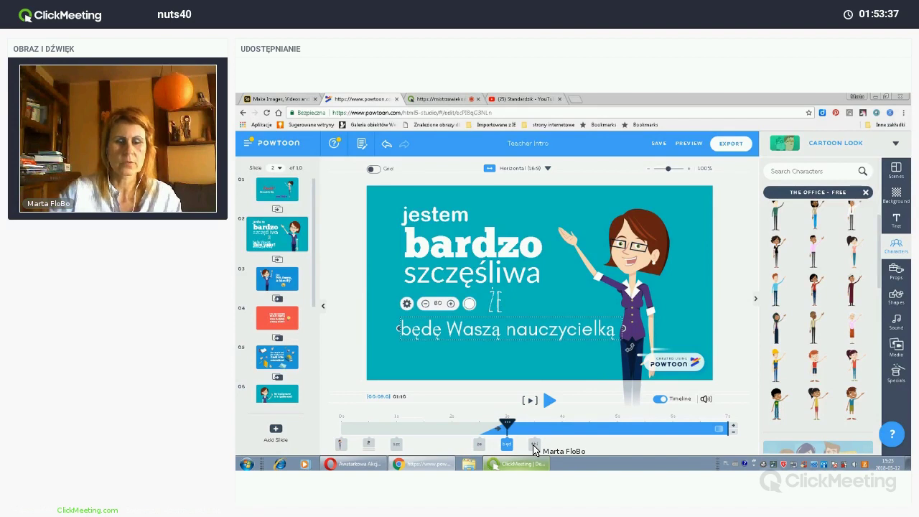
Replace the "this year!" text on slide 2 with "w tym roku!"
left_click(533, 445)
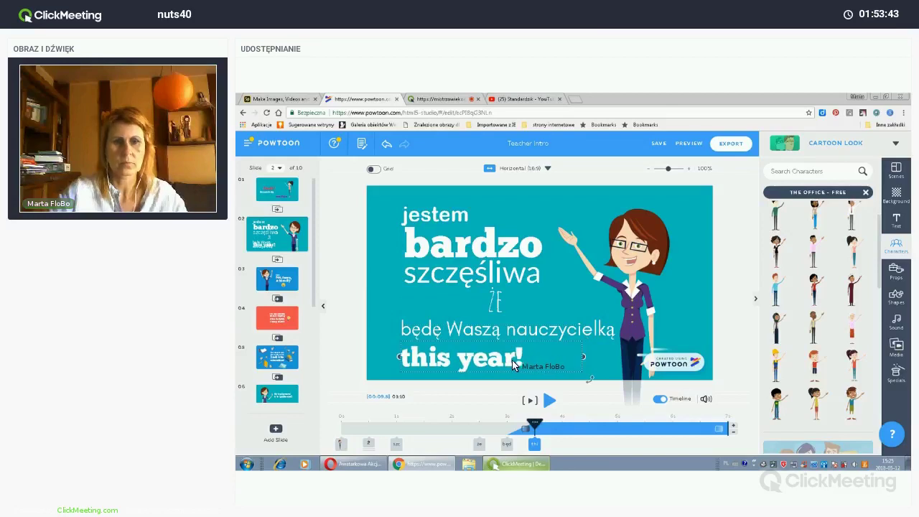
double_click(517, 361)
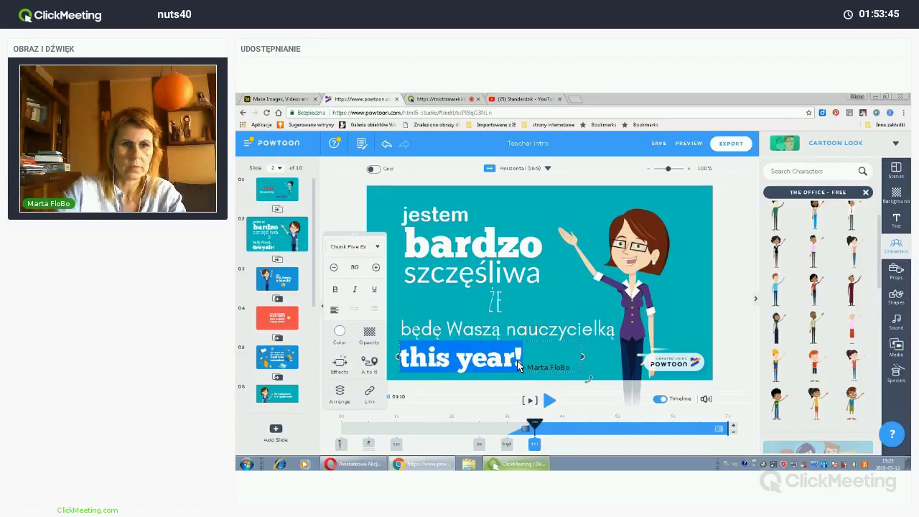
type("s")
key("BackSpace")
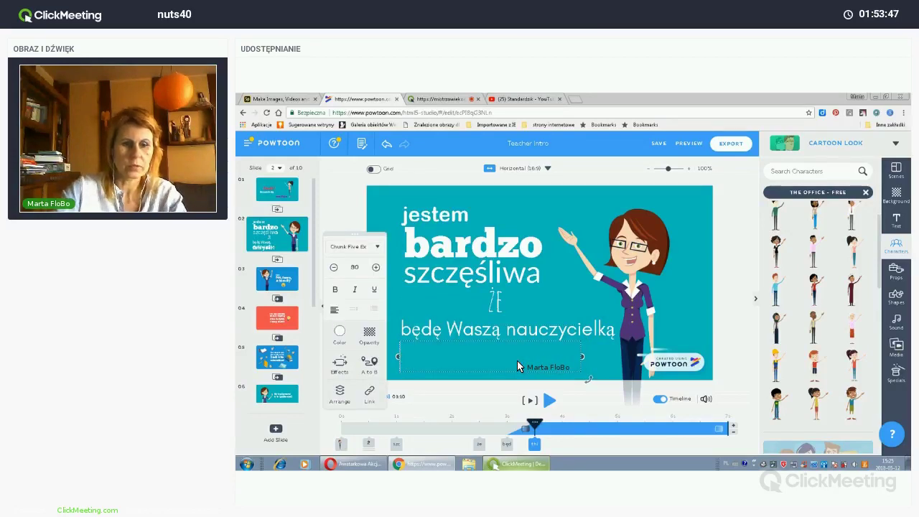
type("w tym")
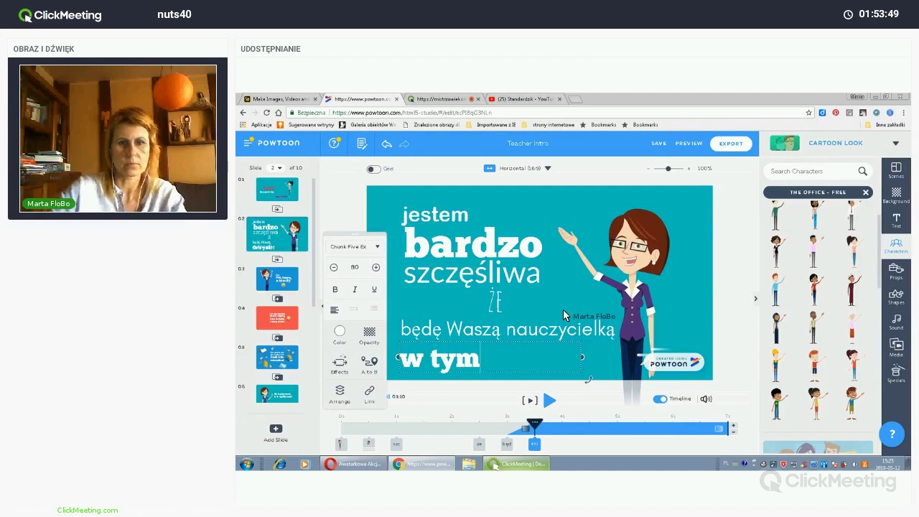
type(" roku!")
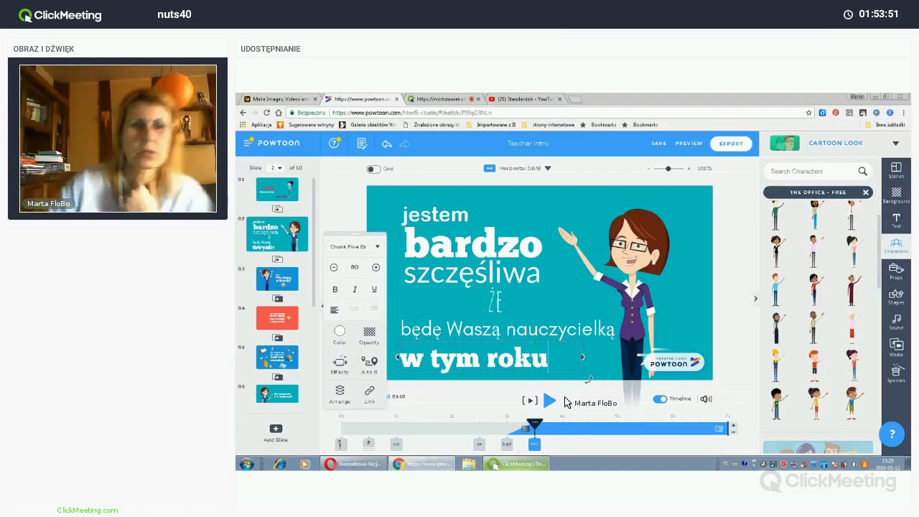
Play slide 2 to check how its texts and character are animated, then stop playback
left_click(413, 420)
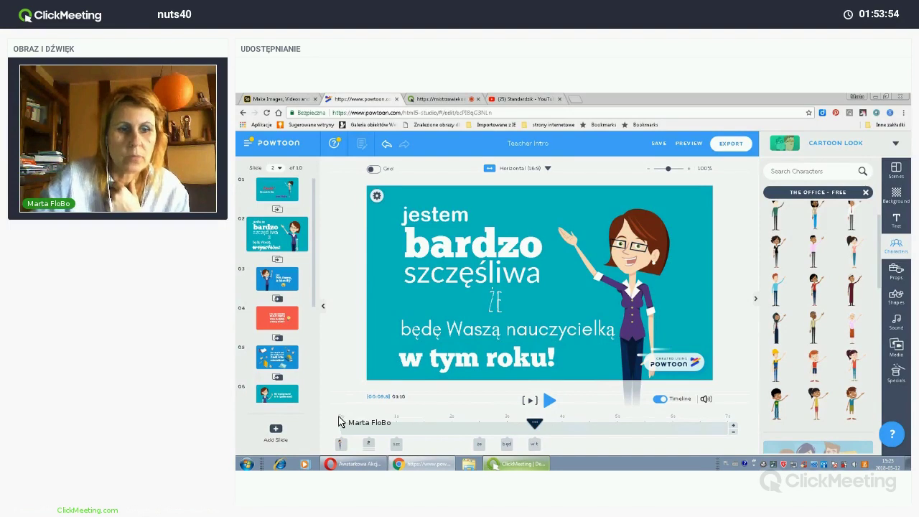
left_click(547, 401)
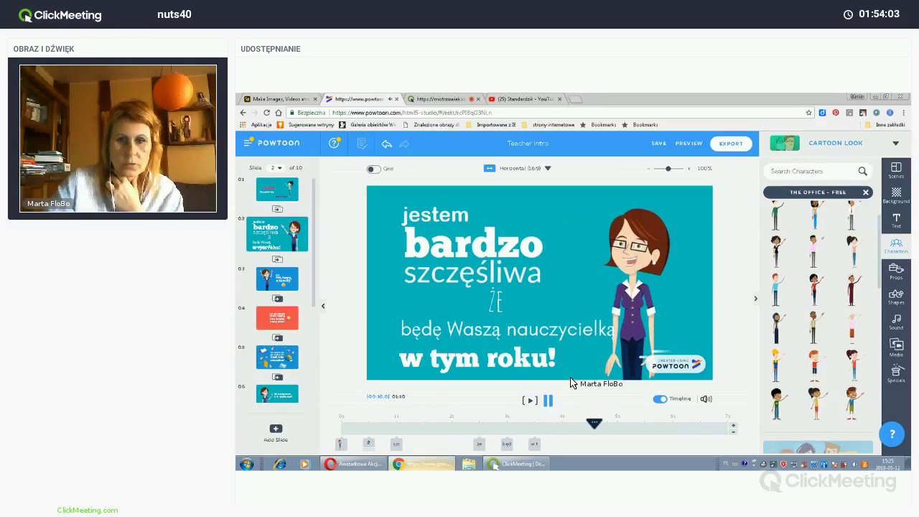
left_click(548, 401)
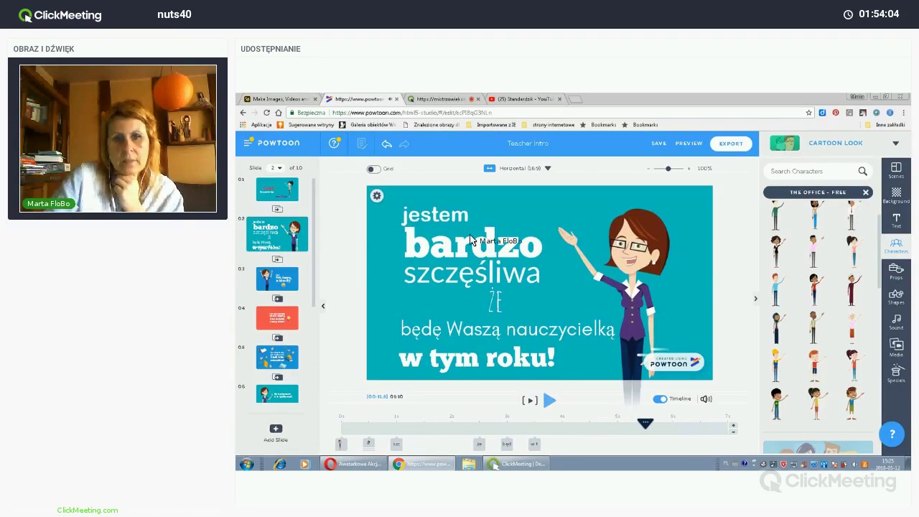
Swap the ponytailed character on slide 1 for the woman with glasses and purple vest, and play the slide
left_click(274, 196)
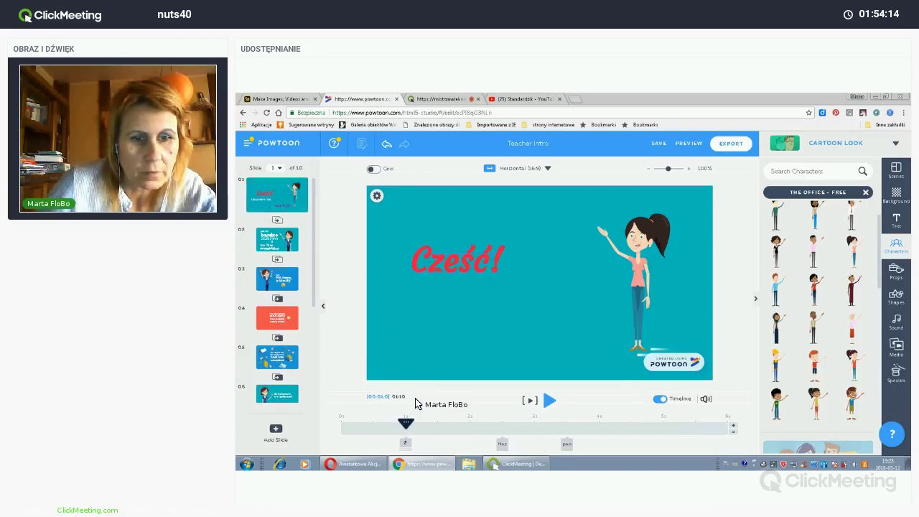
left_click(628, 277)
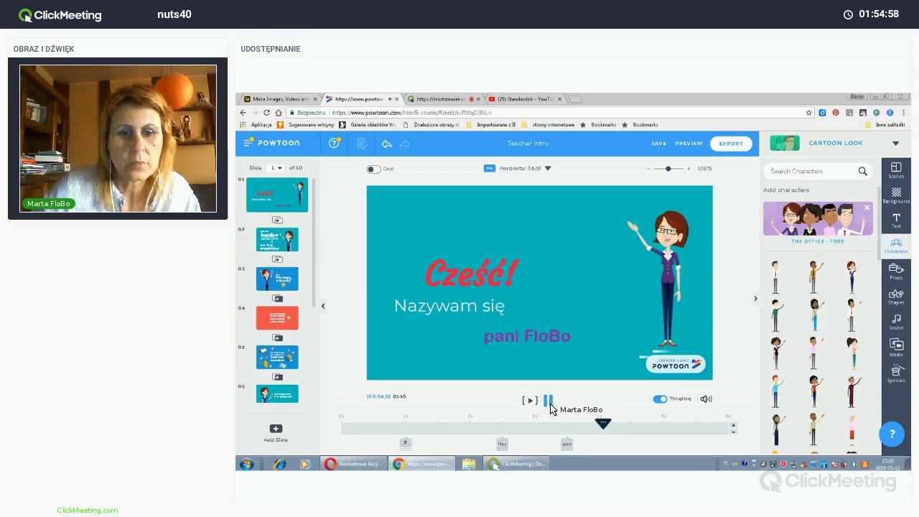
Change the enter effect of the woman character on slide 1 to Pop
left_click(663, 293)
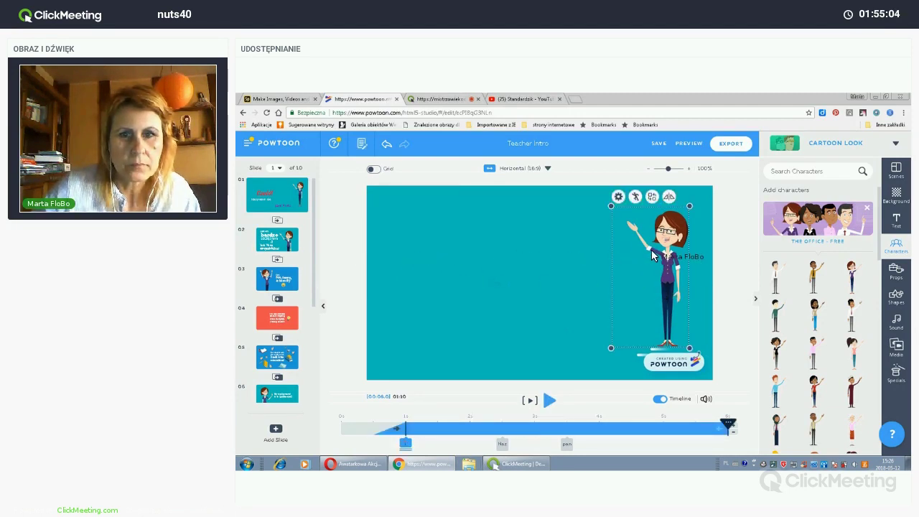
right_click(549, 316)
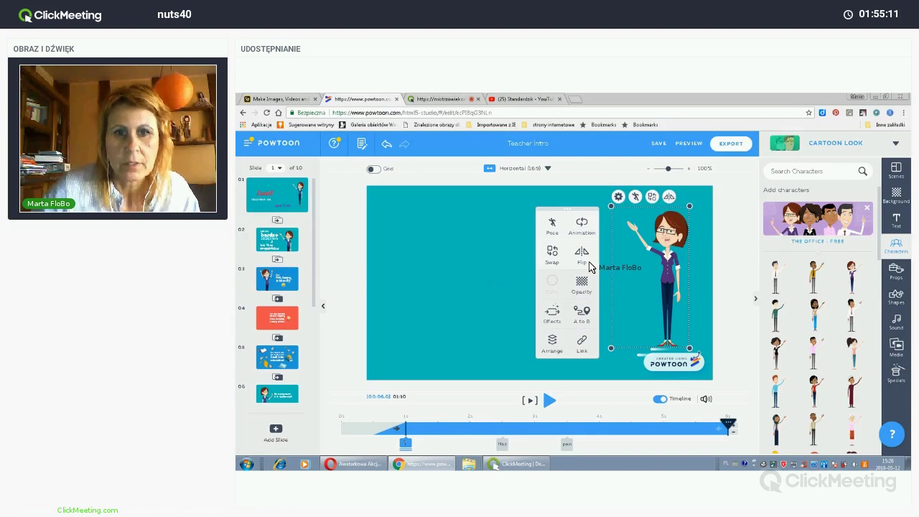
left_click(582, 226)
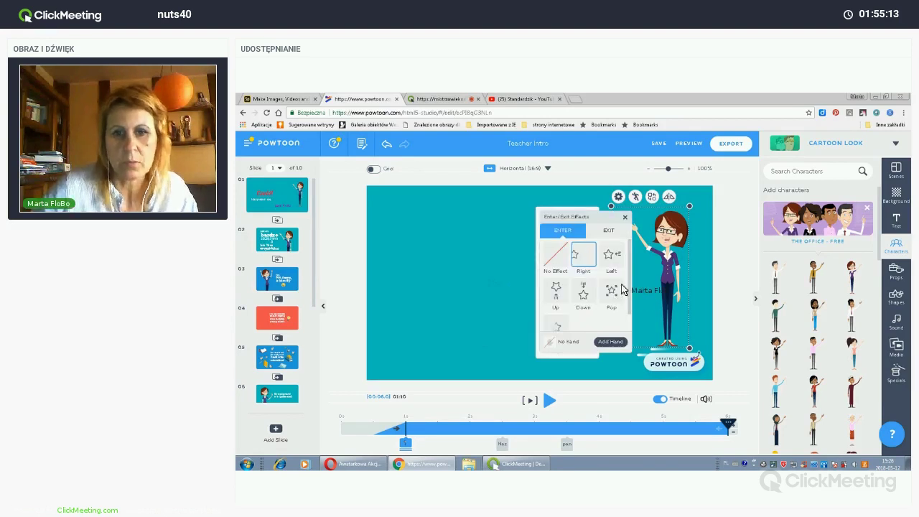
left_click(622, 289)
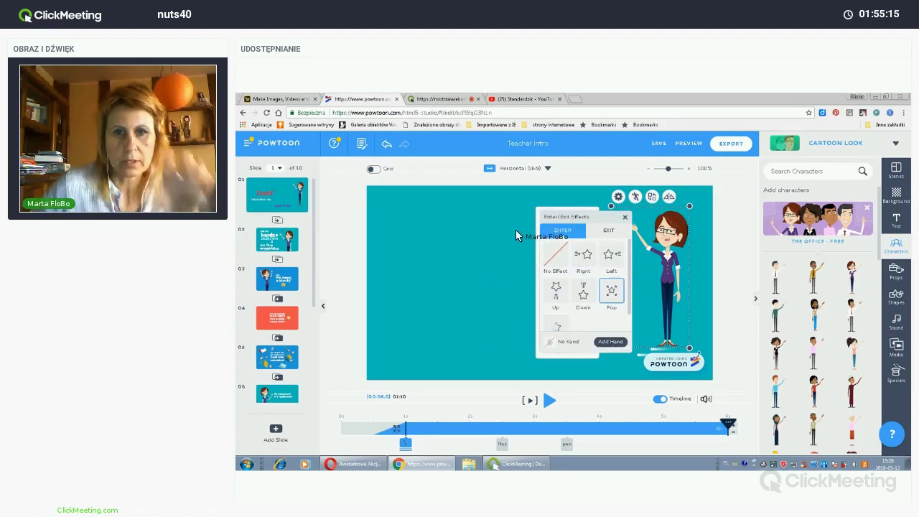
Add the yellow light bulb prop from the Basic - Free set to slide 10 and make it appear at 8 s
left_click(313, 295)
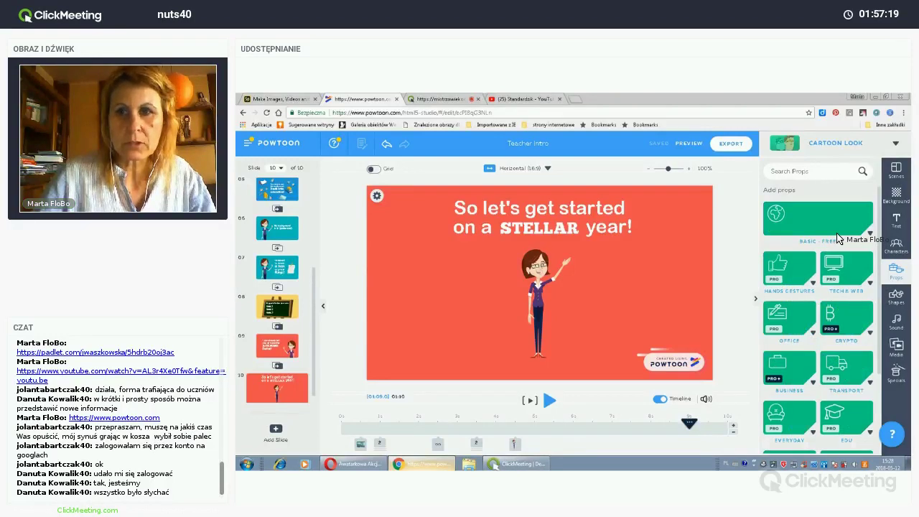
left_click(837, 237)
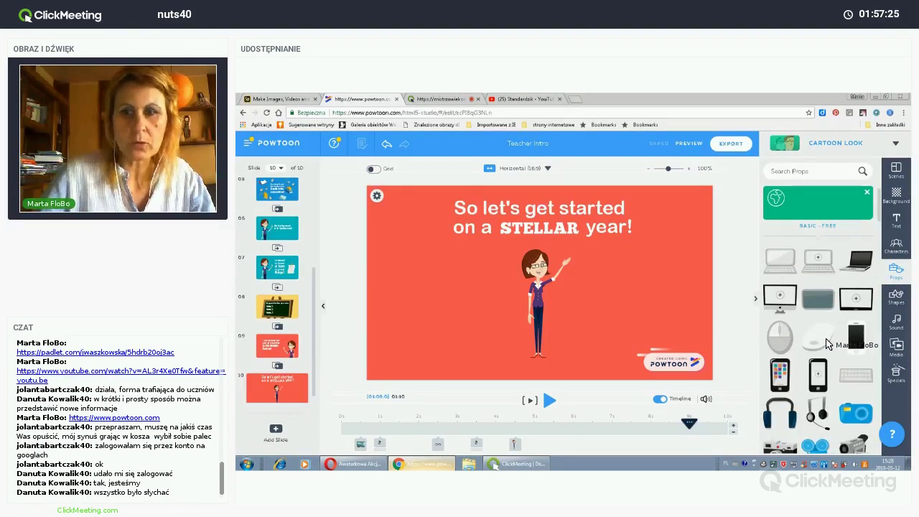
scroll(826, 345, "down", 6)
scroll(824, 345, "down", 3)
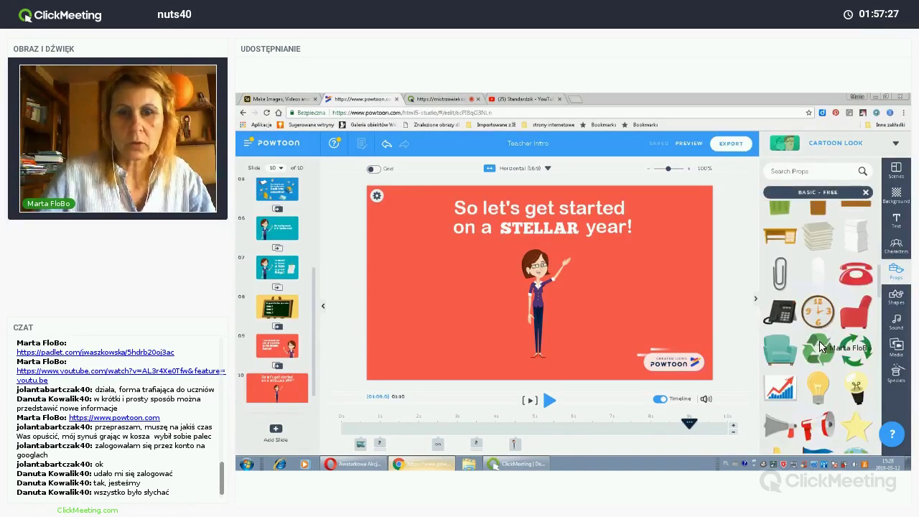
scroll(821, 346, "down", 2)
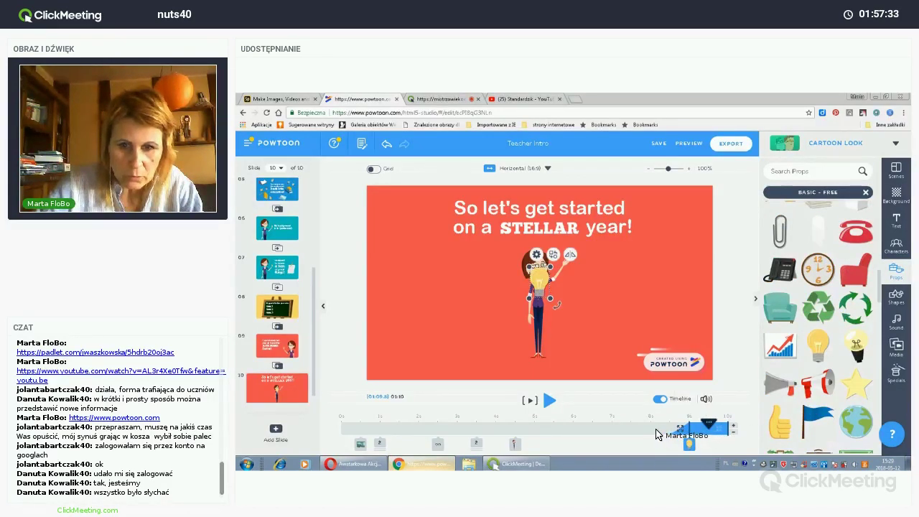
left_click_drag(655, 434, 650, 434)
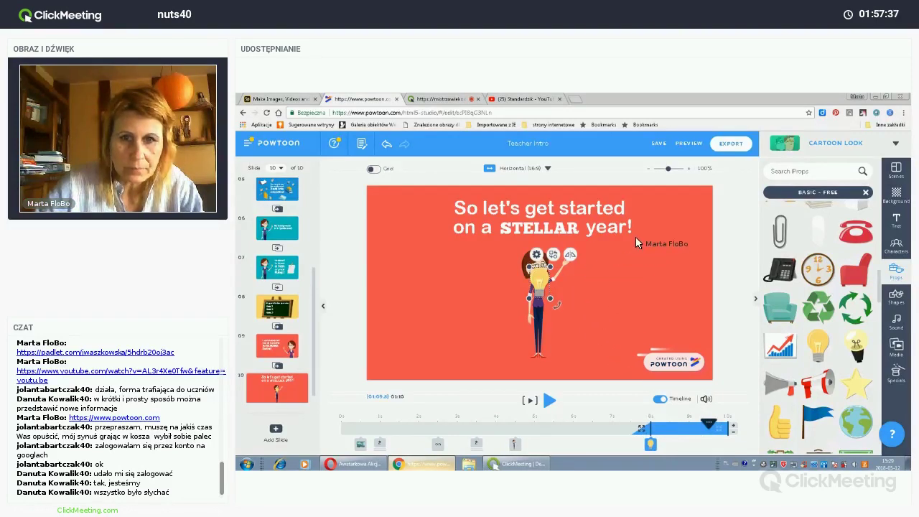
Move the light bulb on slide 10 beside the end of the title text, after "year!", and tilt it slightly
left_click_drag(550, 296, 682, 208)
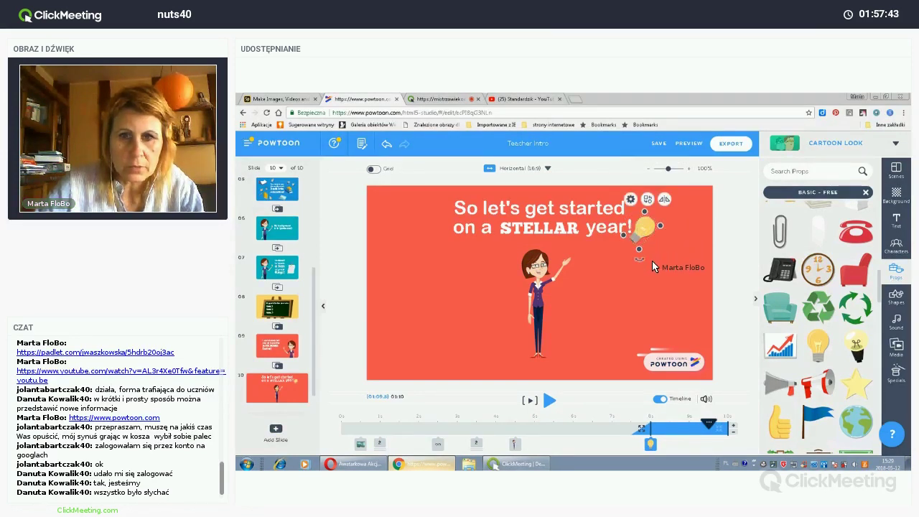
key("ctrl+z")
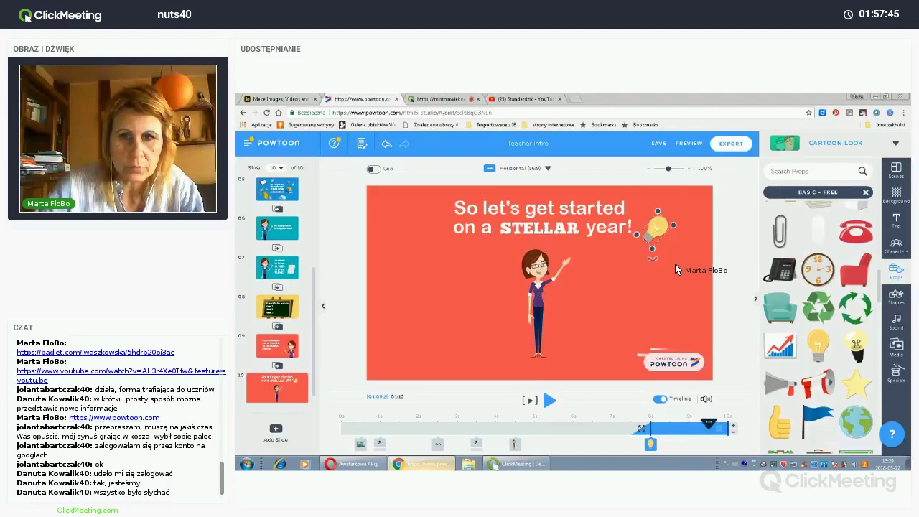
key("ctrl+z")
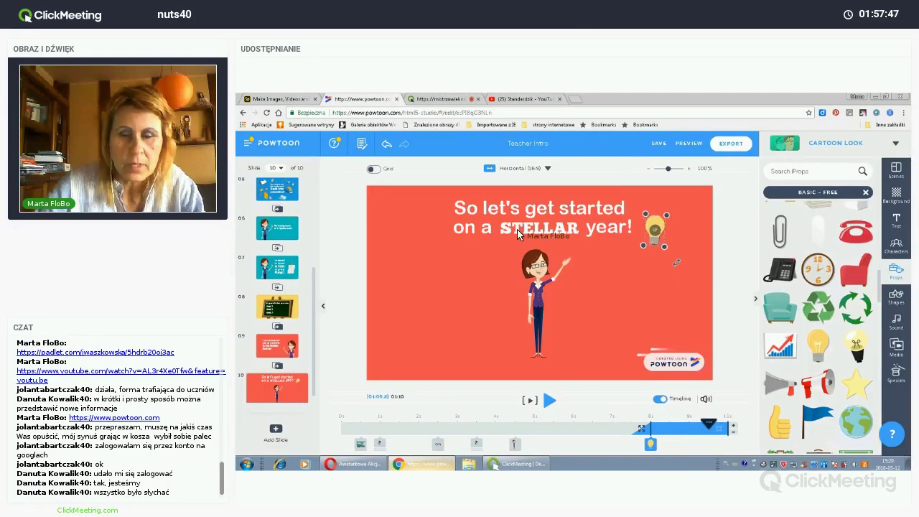
key("ctrl+z")
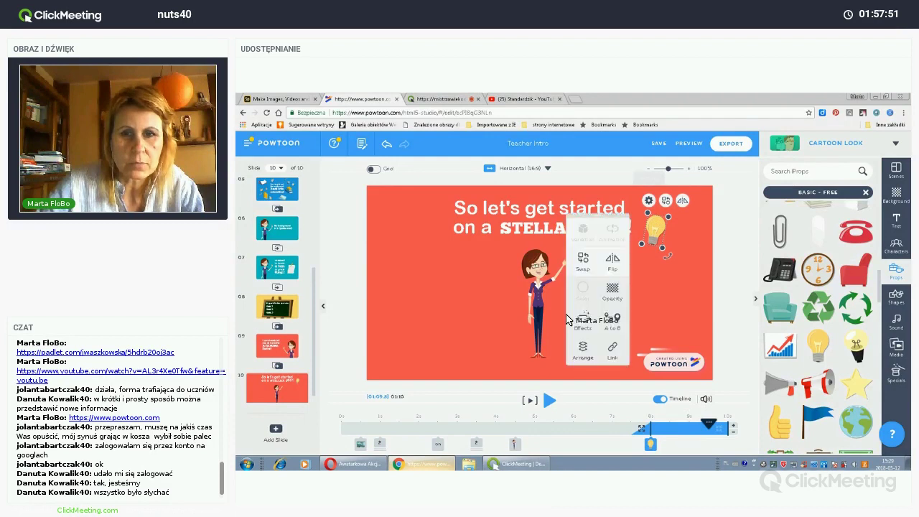
Change the enter effect of the light bulb on slide 10 to Up and close the effects settings
right_click(585, 321)
left_click(584, 321)
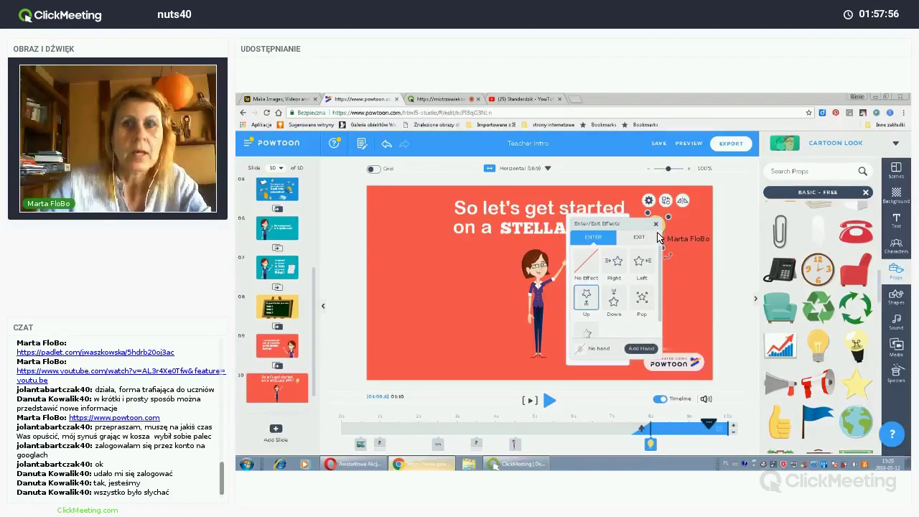
left_click(656, 233)
left_click(656, 230)
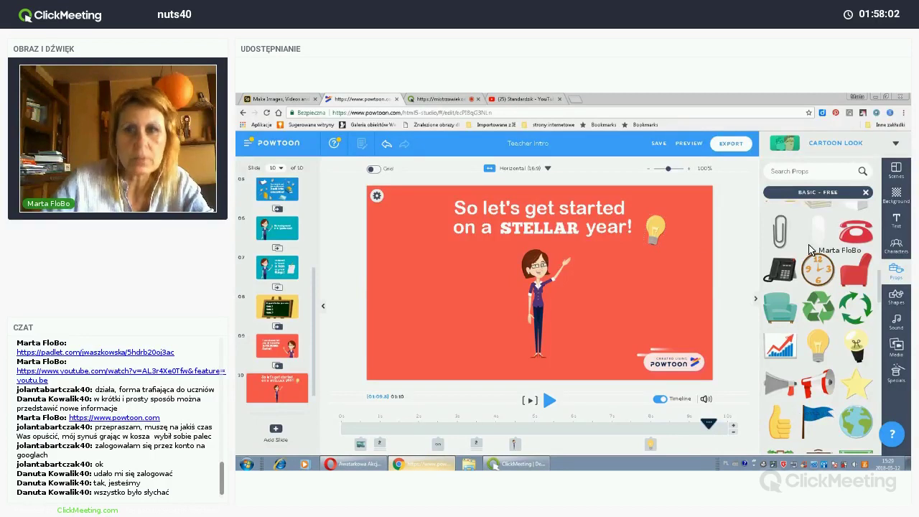
Collapse the props library to widen the workspace and return the slide list to slide 1
left_click(897, 270)
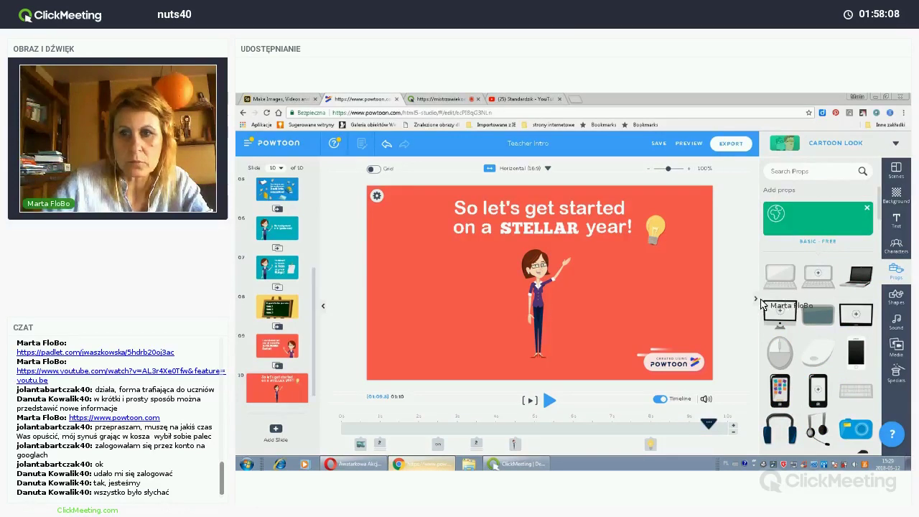
left_click(319, 291)
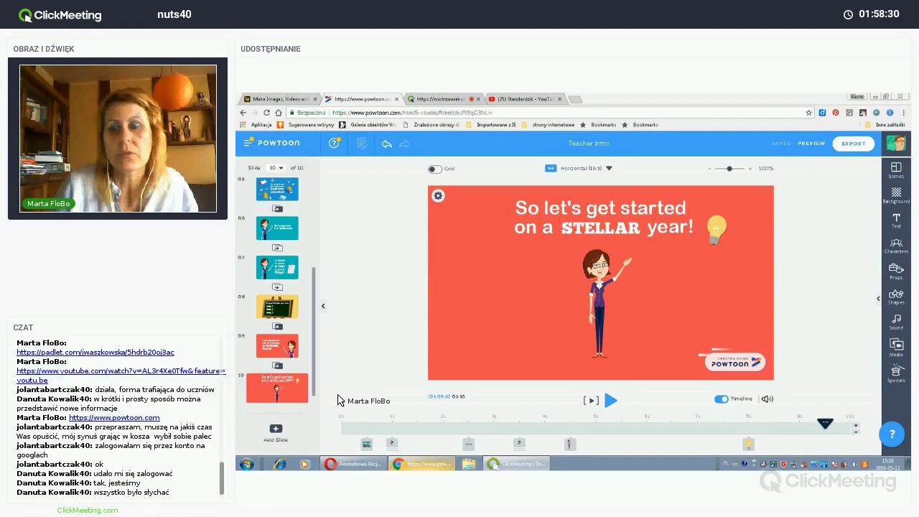
scroll(337, 400, "down", 1)
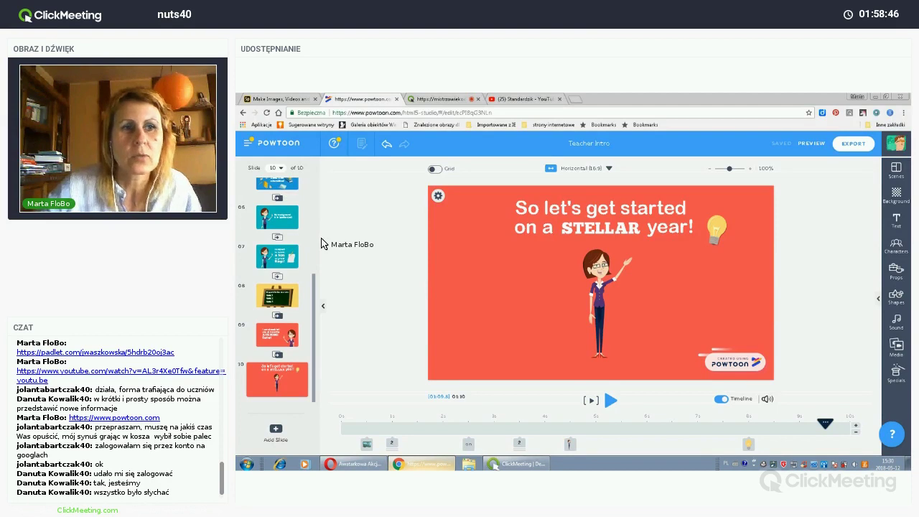
scroll(314, 255, "up", 5)
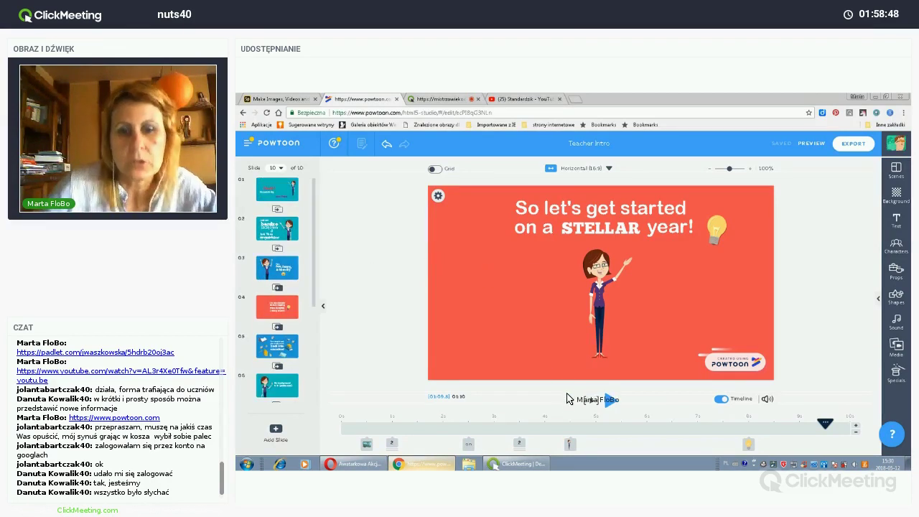